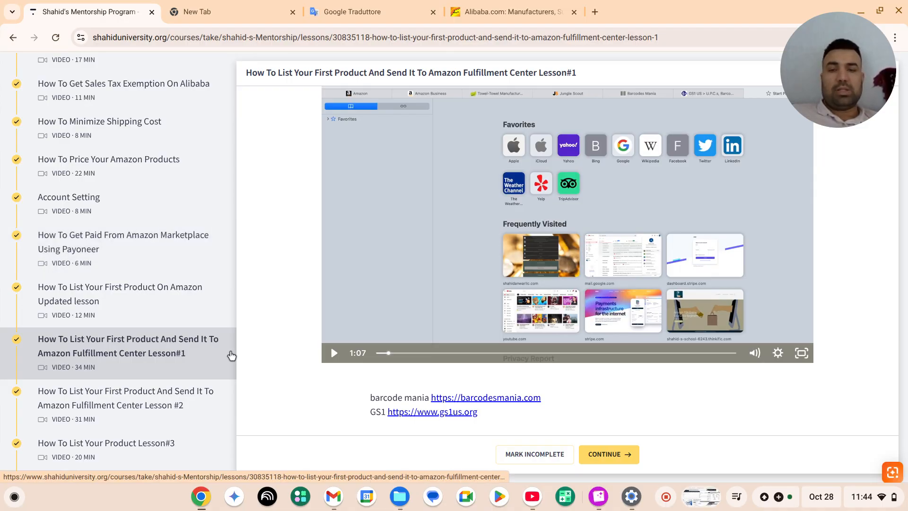
- Restart the Lesson#1 video from the beginning and play it in full screen
click(379, 353)
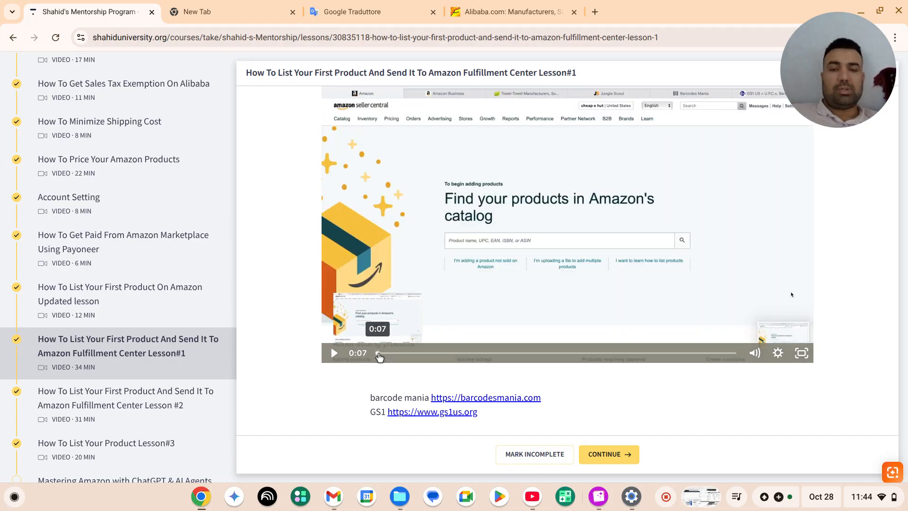
click(379, 354)
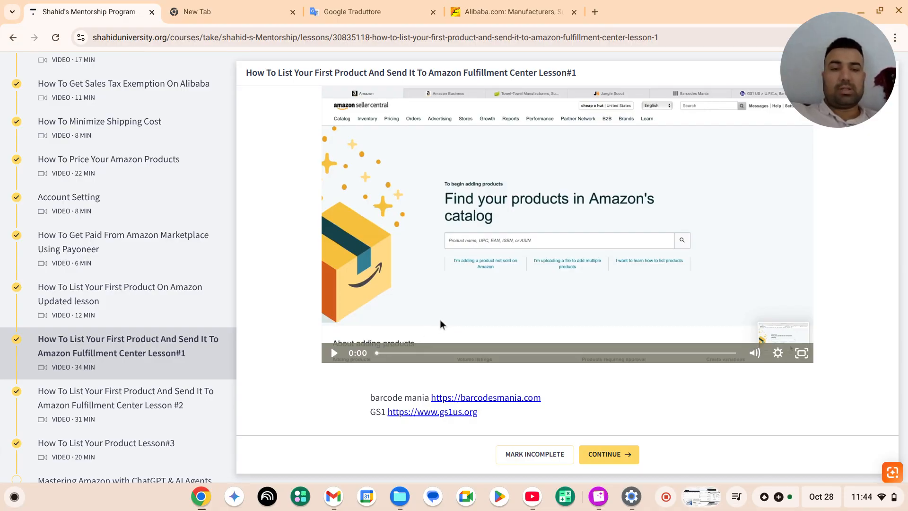
click(476, 305)
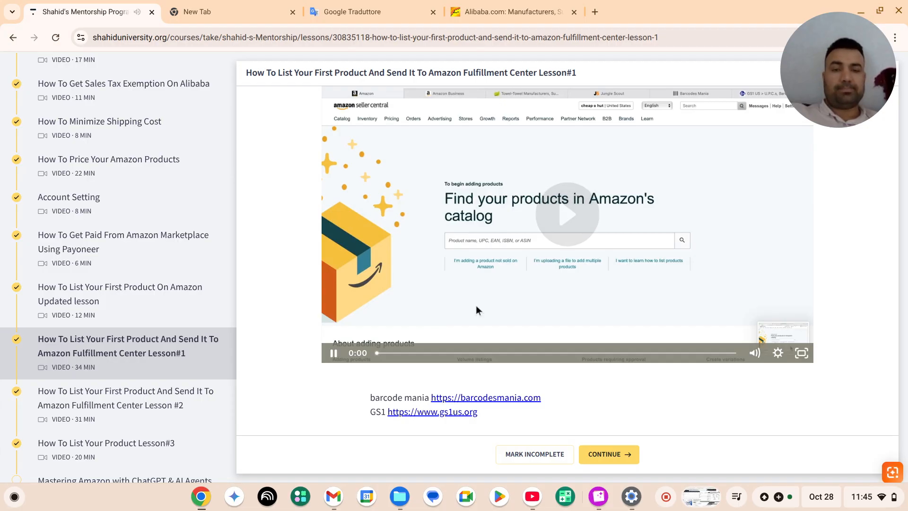
click(802, 354)
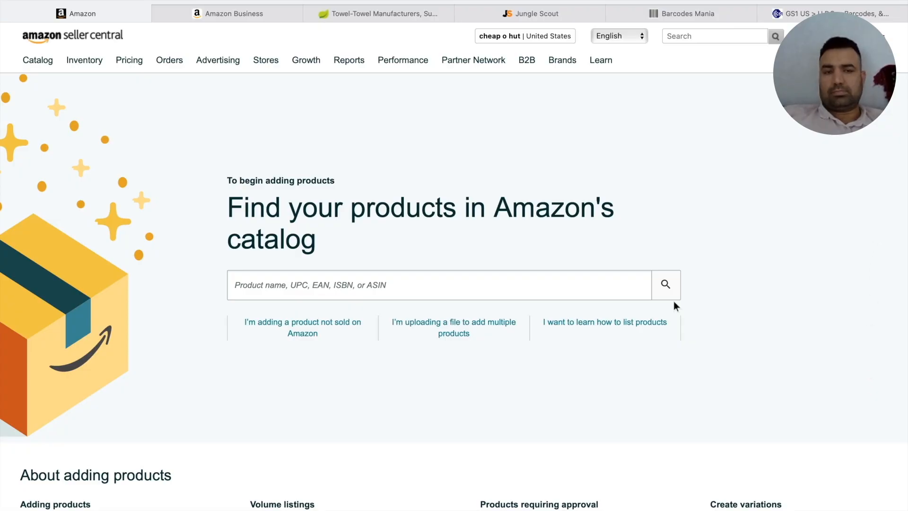
- Open the Alibaba website in a new tab and look through its homepage product sections
key(super+t)
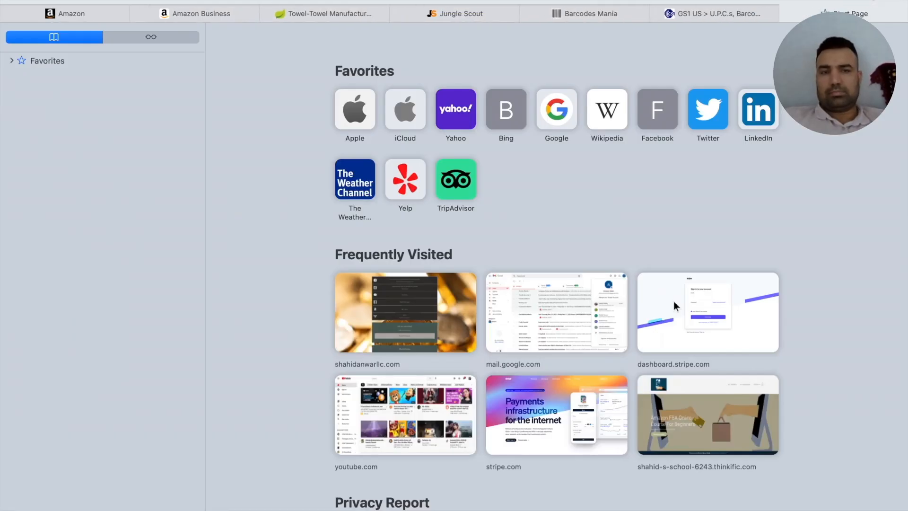
text(alibab)
key(Return)
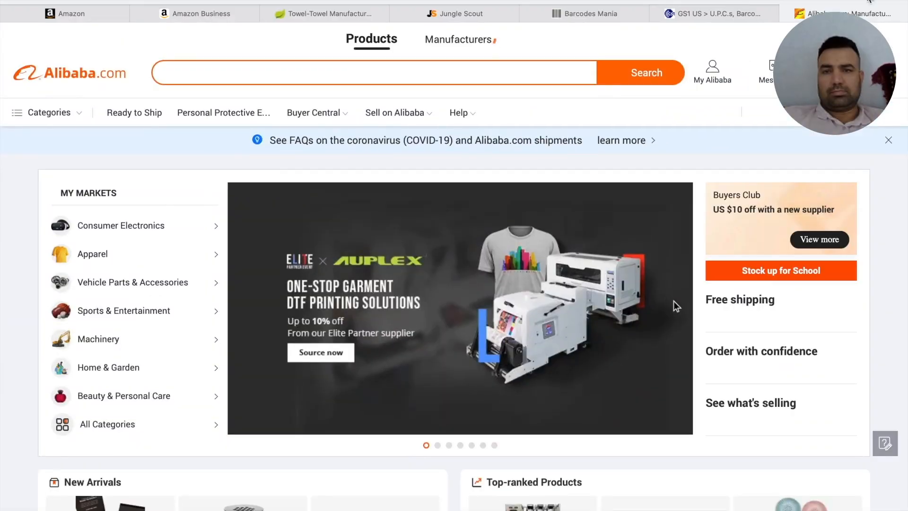
scroll(621, 228, down, 5)
scroll(621, 228, down, 15)
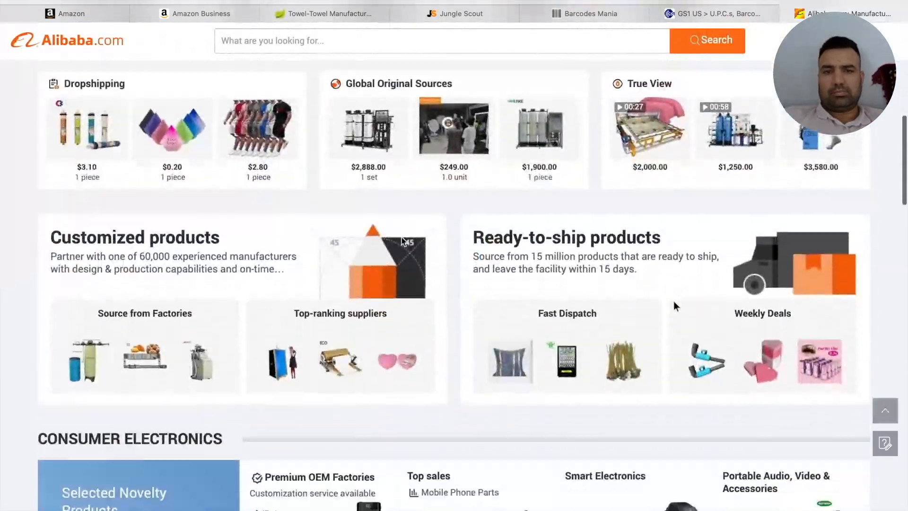
scroll(401, 246, down, 5)
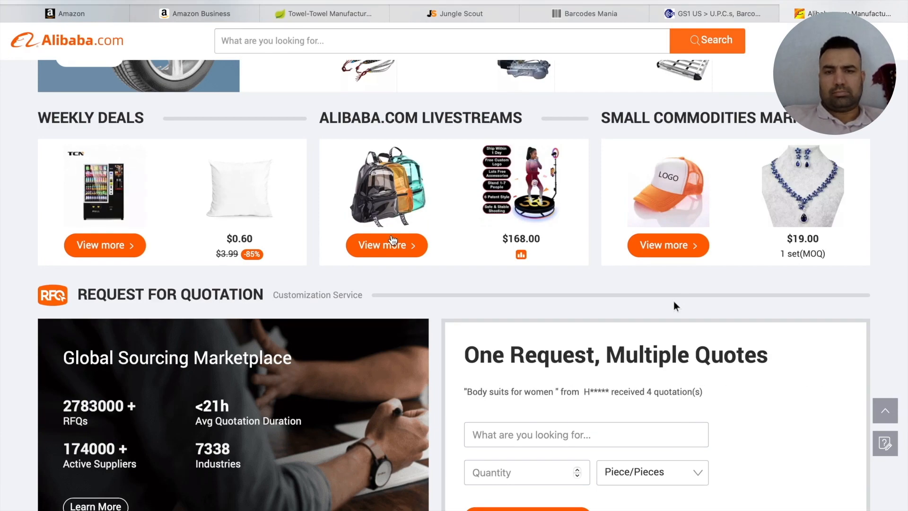
scroll(392, 240, up, 5)
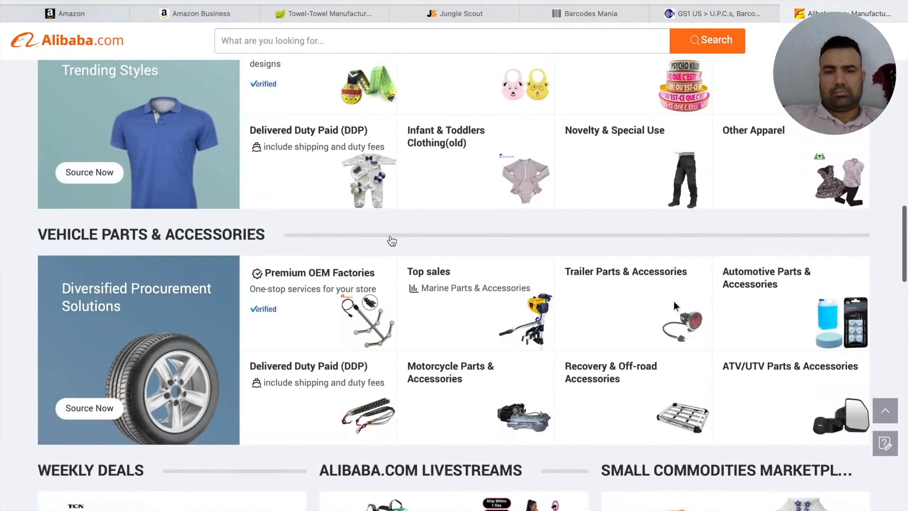
scroll(392, 241, up, 15)
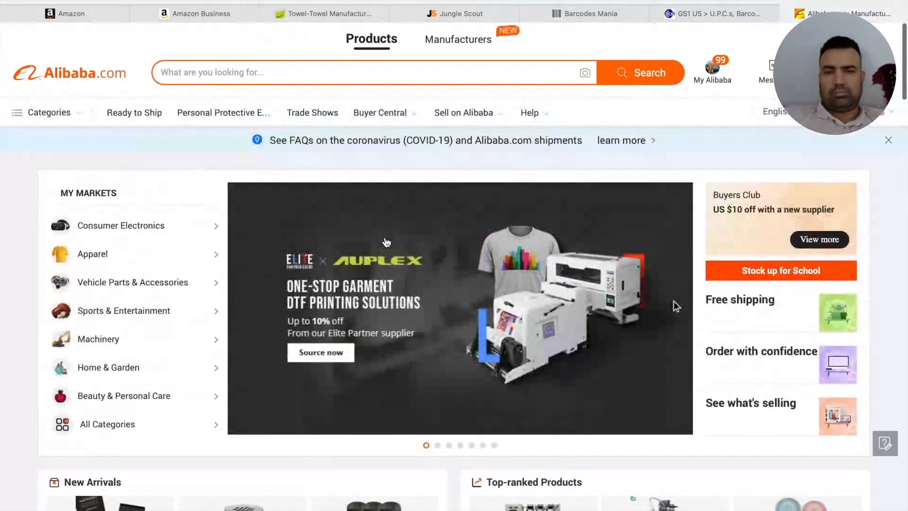
mouse_move(675, 306)
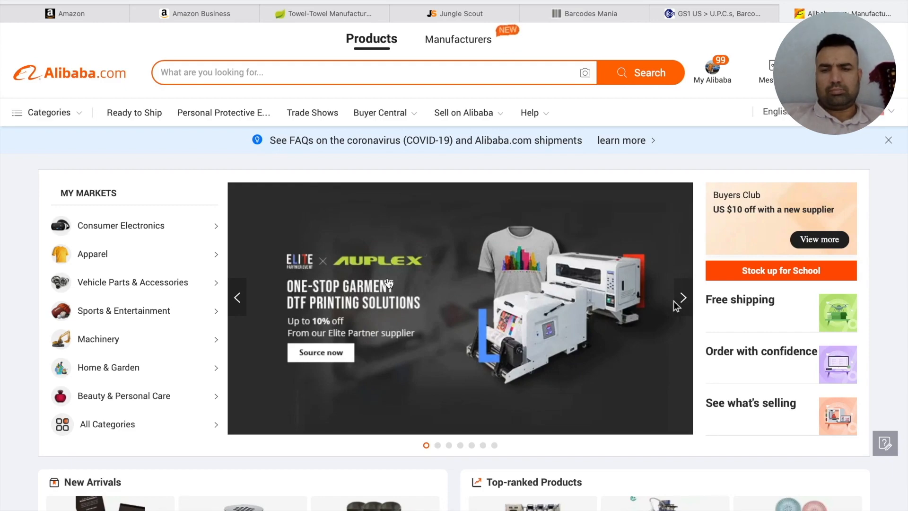
- On the Barcodes Mania site, review the 1 Barcode product and add it to the cart
click(618, 15)
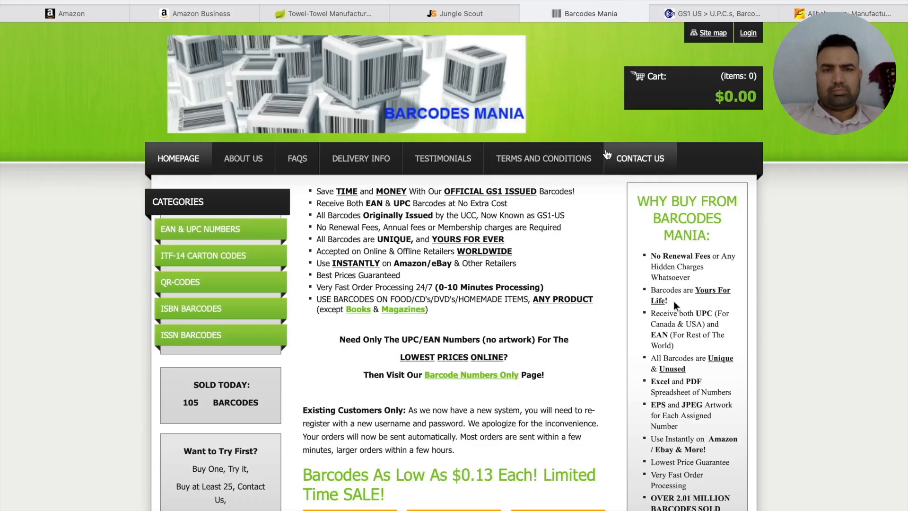
mouse_move(601, 154)
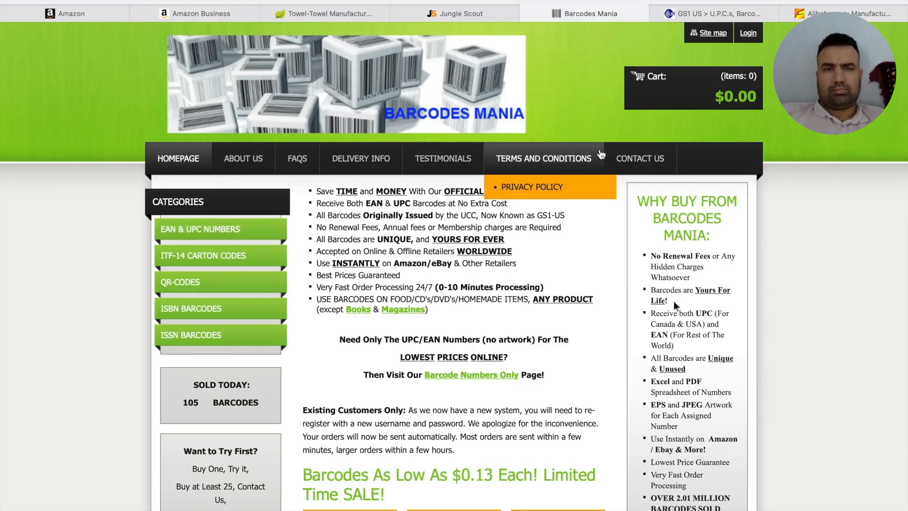
scroll(458, 249, down, 5)
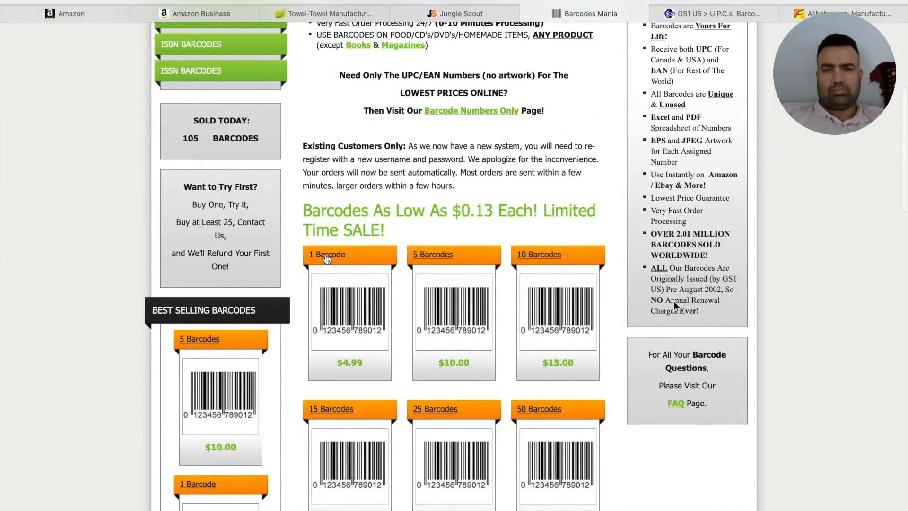
click(327, 256)
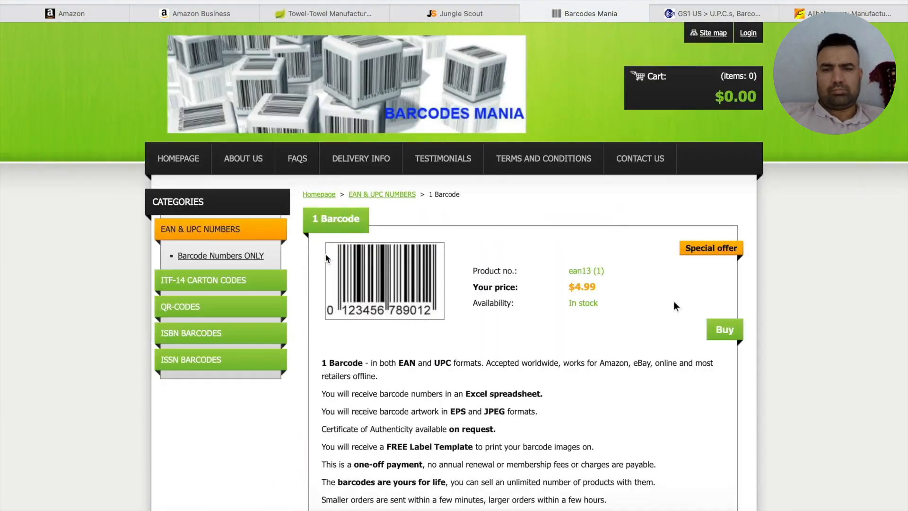
scroll(406, 272, down, 4)
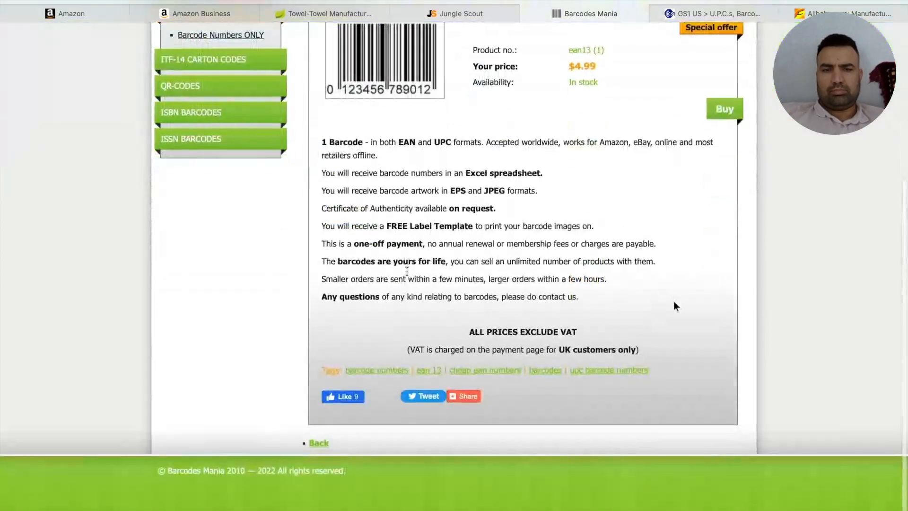
scroll(406, 271, up, 2)
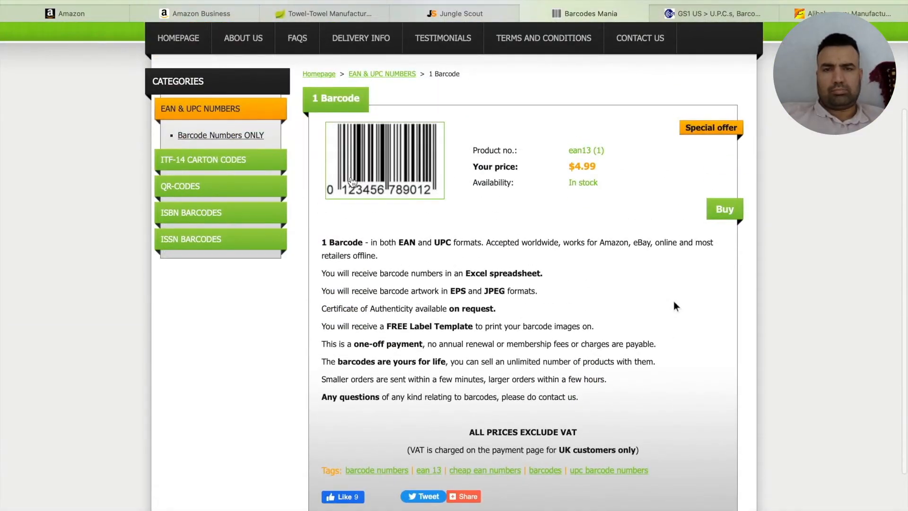
click(715, 214)
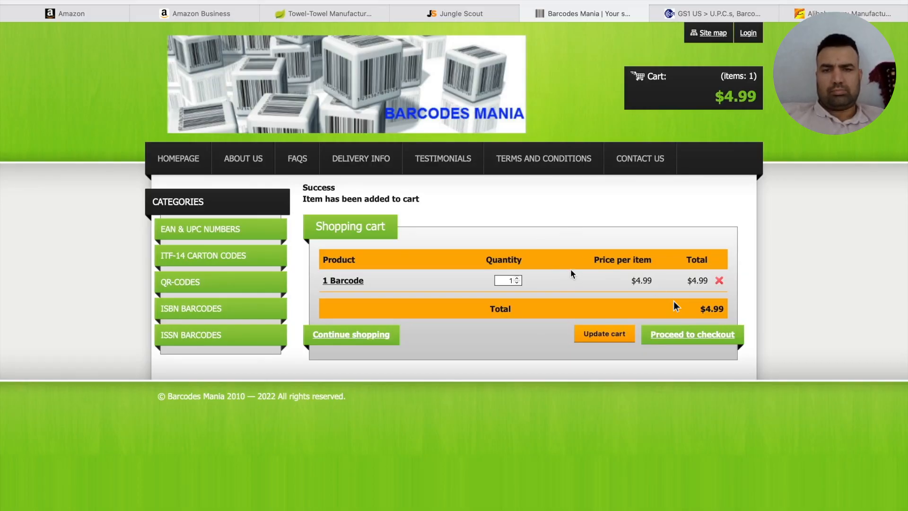
- View the GS1 US barcode page and close the Barcodes Mania, GS1 US and Towel Manufacturers tabs
click(707, 17)
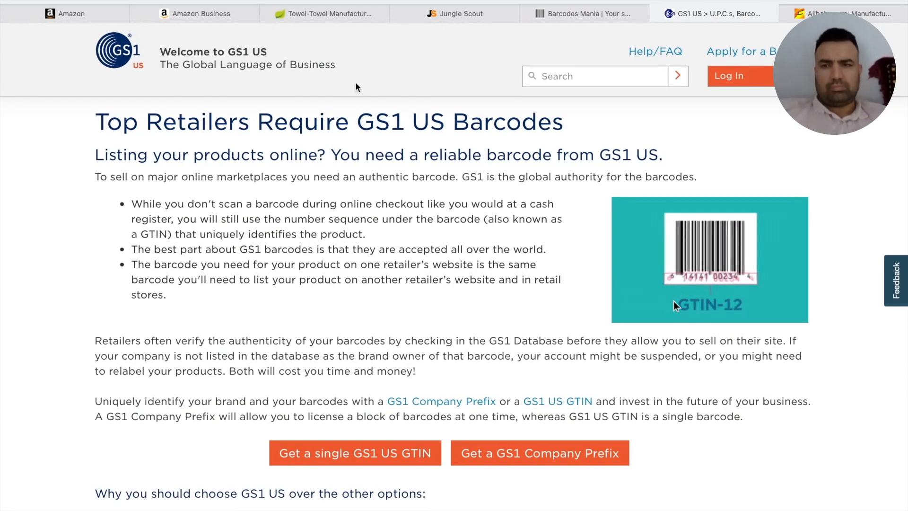
click(526, 14)
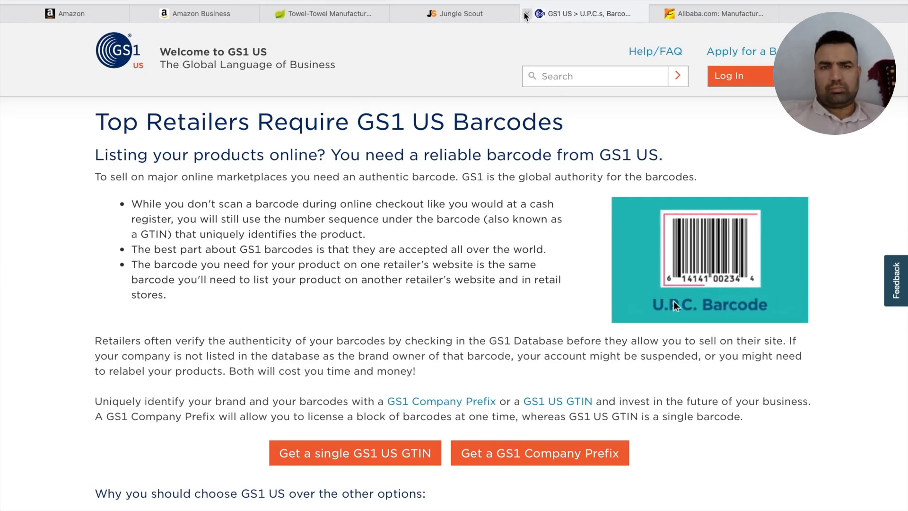
click(526, 14)
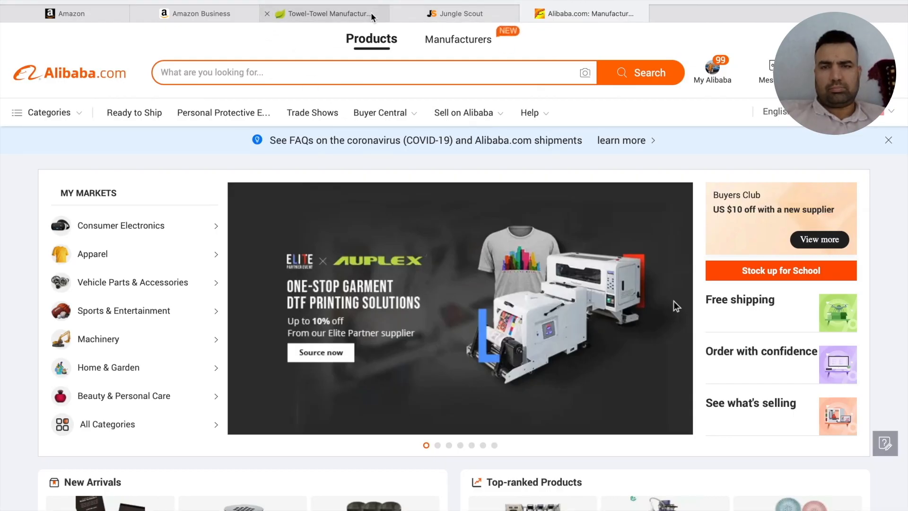
mouse_move(372, 17)
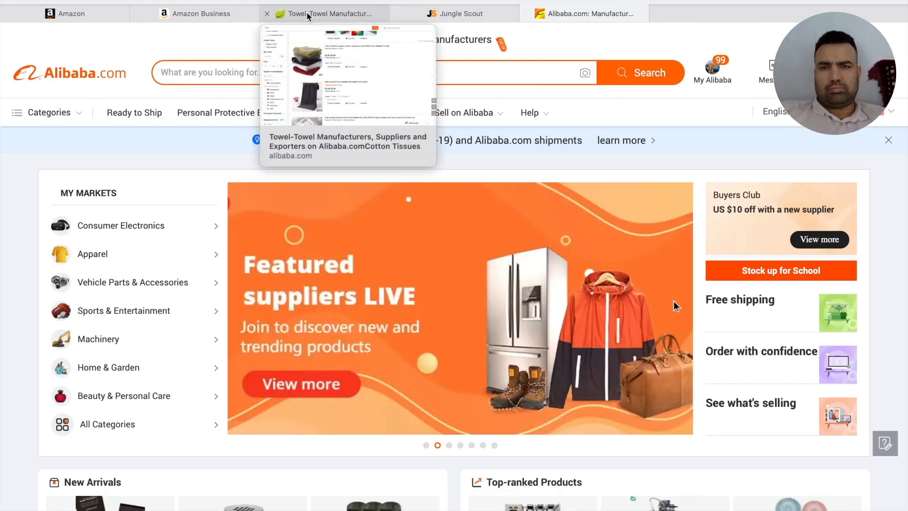
click(268, 15)
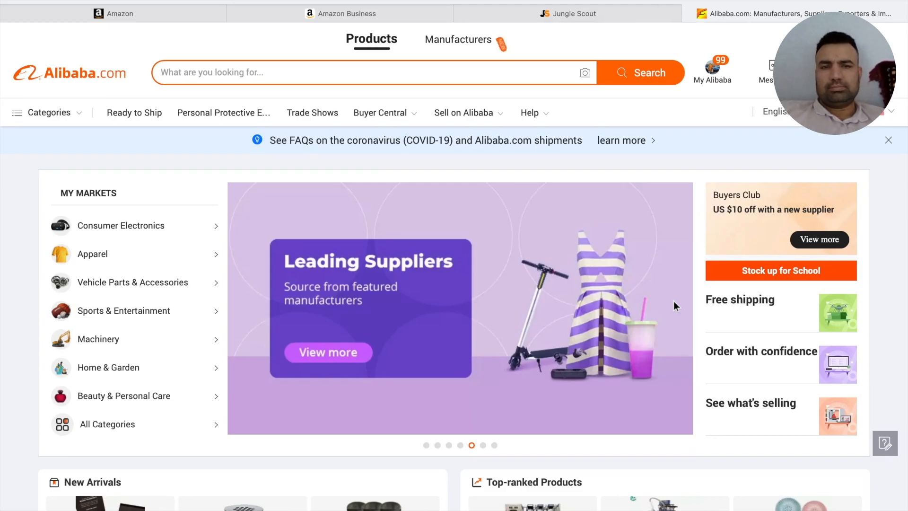
- Open Fiverr in a new tab and search its services for "amazon listing images"
key(super+t)
text(fiverr)
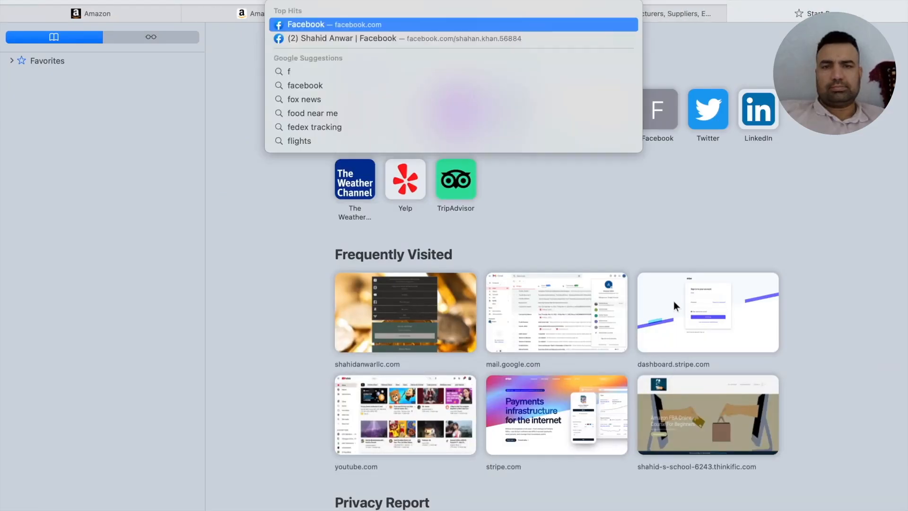
key(Return)
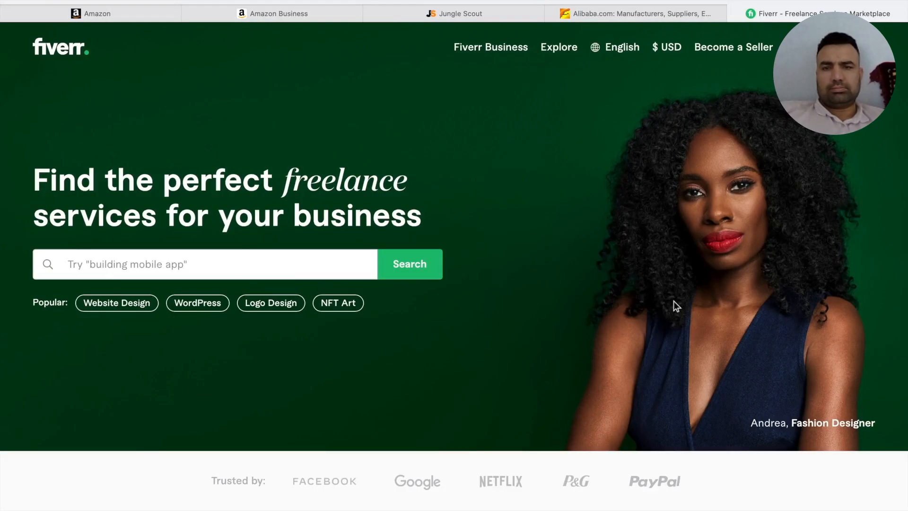
click(253, 266)
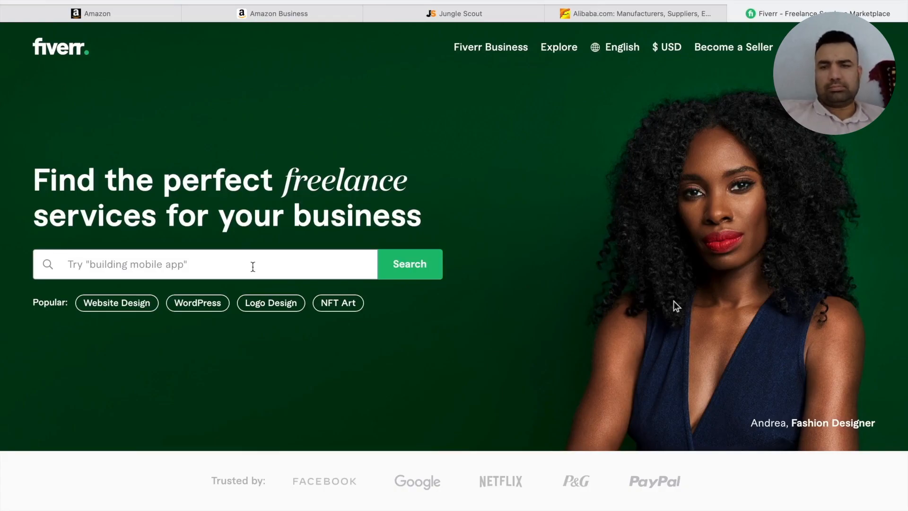
text(amazon listing)
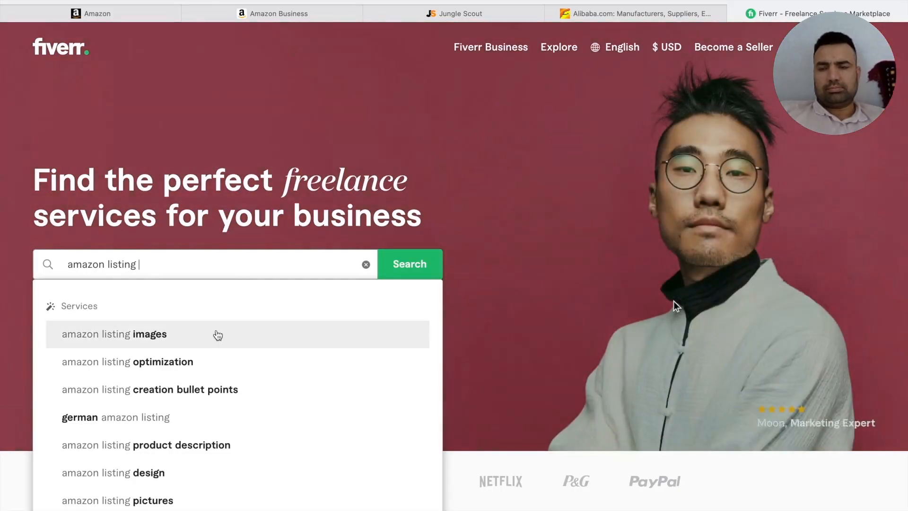
click(216, 335)
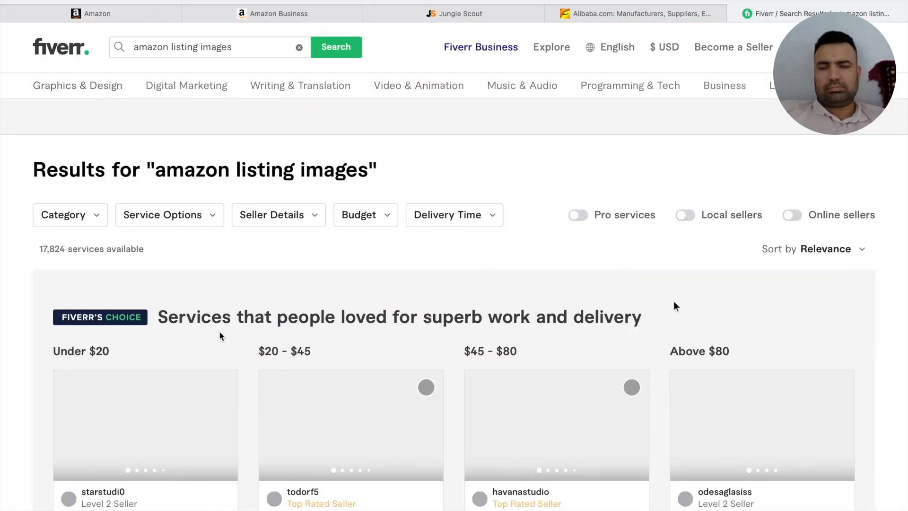
- Dismiss the join prompt to examine the sellers and prices for Amazon listing images, and close the Fiverr tab
scroll(676, 306, down, 2)
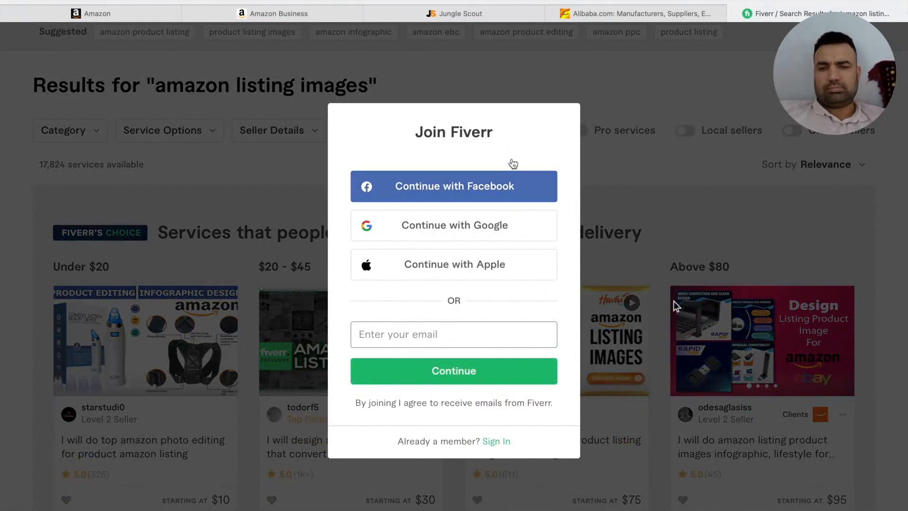
click(677, 265)
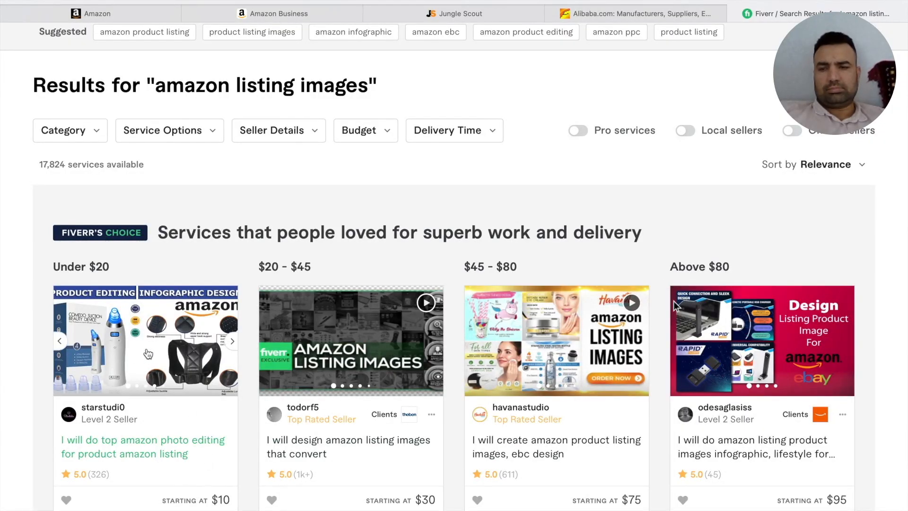
scroll(153, 337, down, 1)
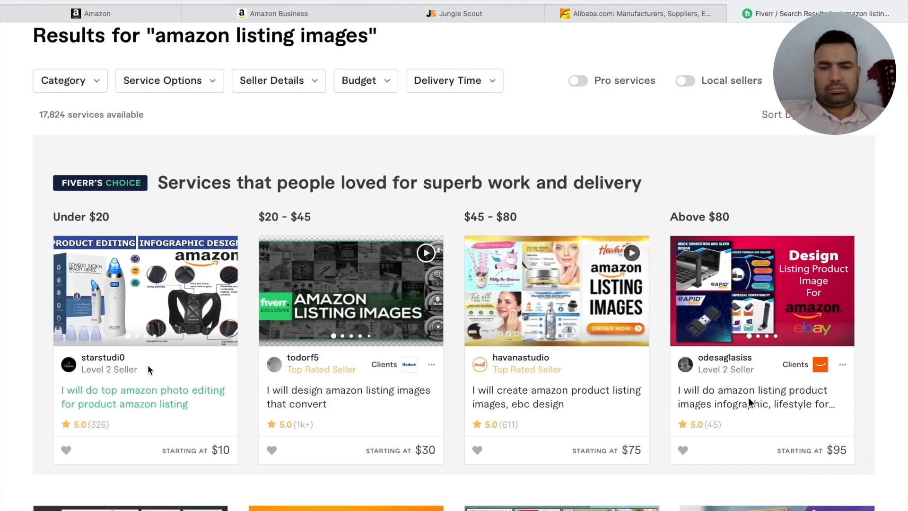
mouse_move(207, 349)
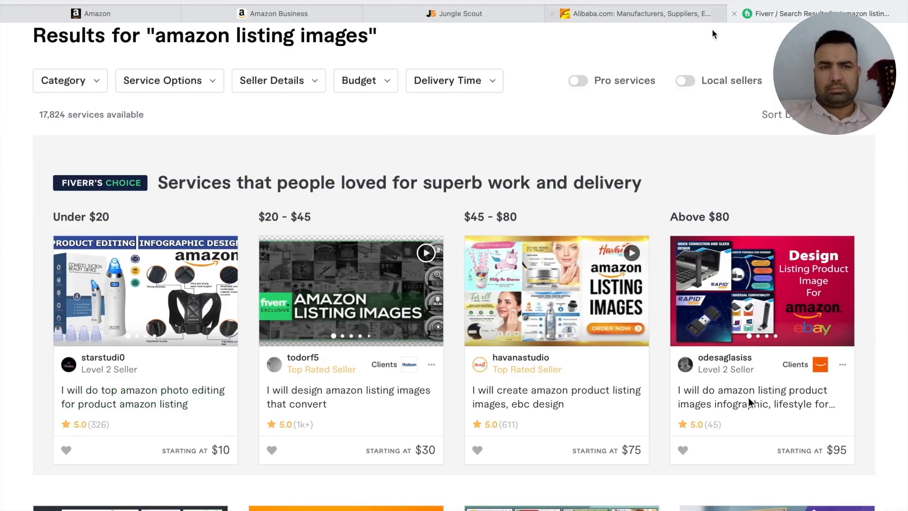
scroll(503, 177, down, 10)
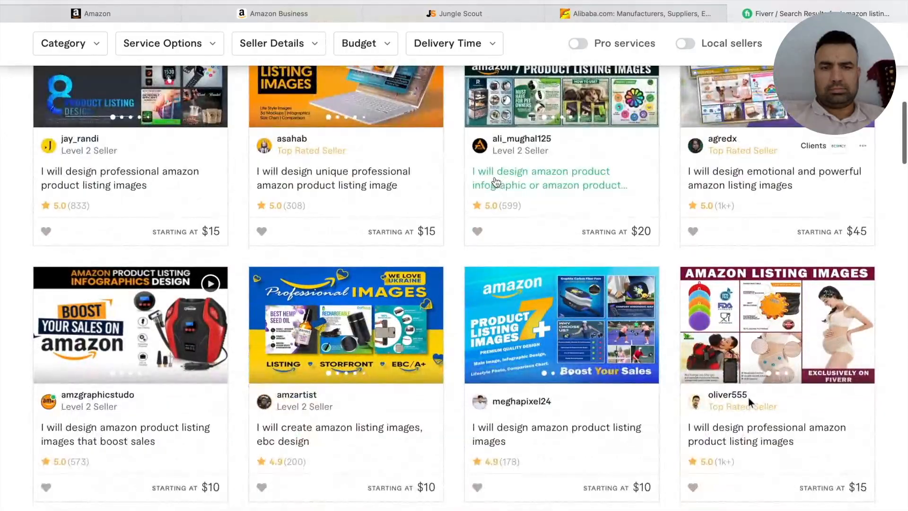
scroll(496, 182, down, 5)
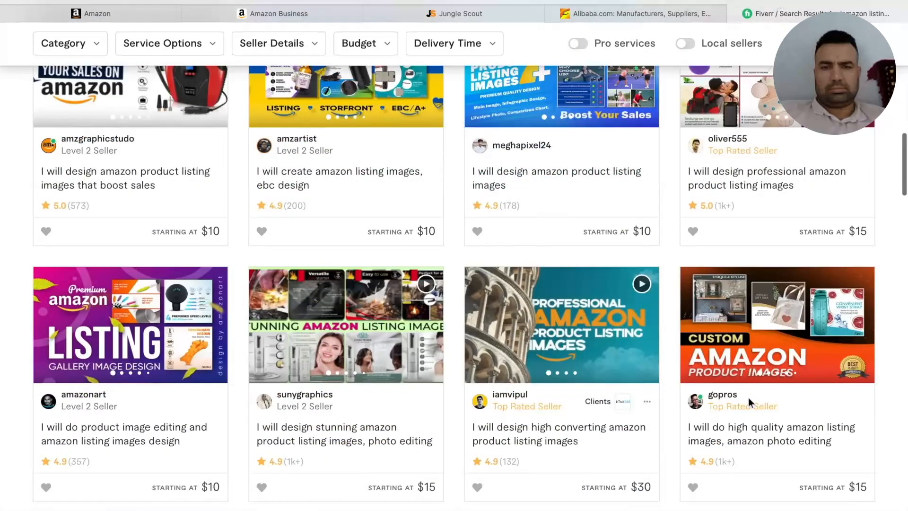
click(735, 14)
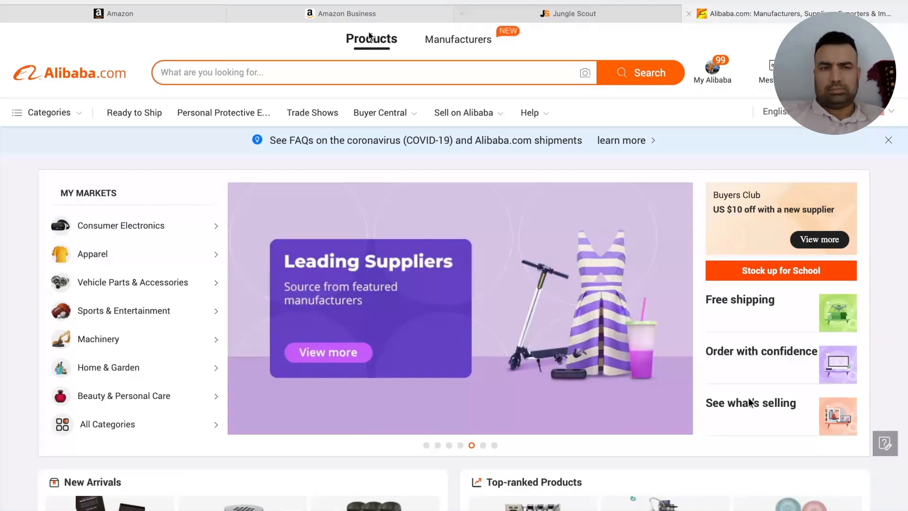
- Return to Amazon Seller Central and open the catalog's Add Products page
click(166, 16)
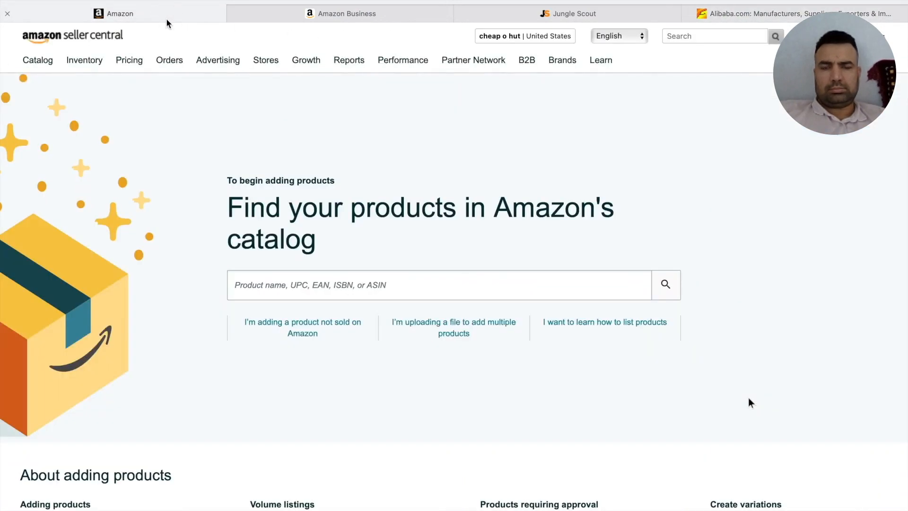
mouse_move(236, 55)
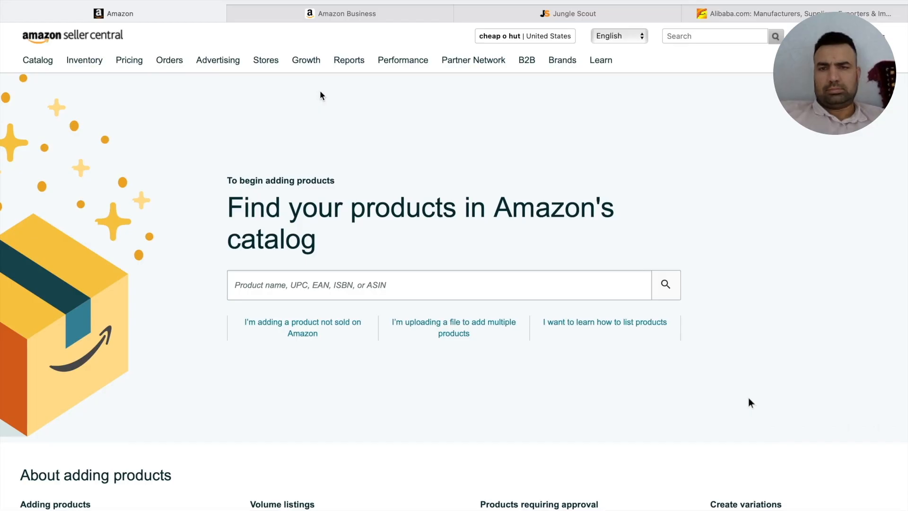
mouse_move(44, 62)
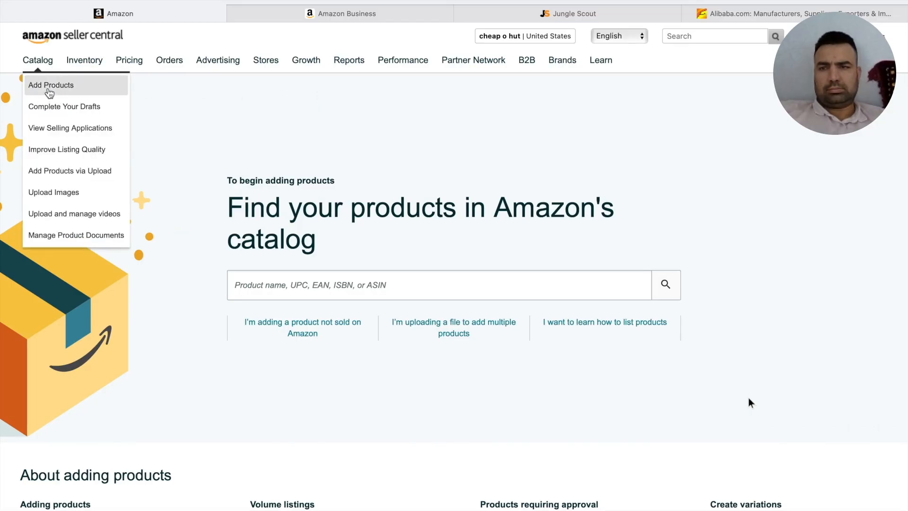
click(49, 90)
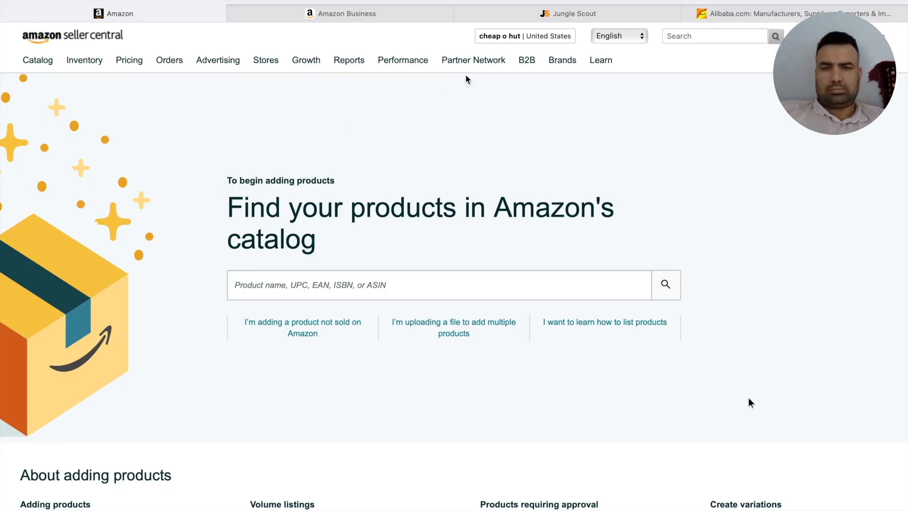
- Switch to Amazon Business and enter "kitchen towel" as a search term to bring up its keyword suggestions
click(336, 15)
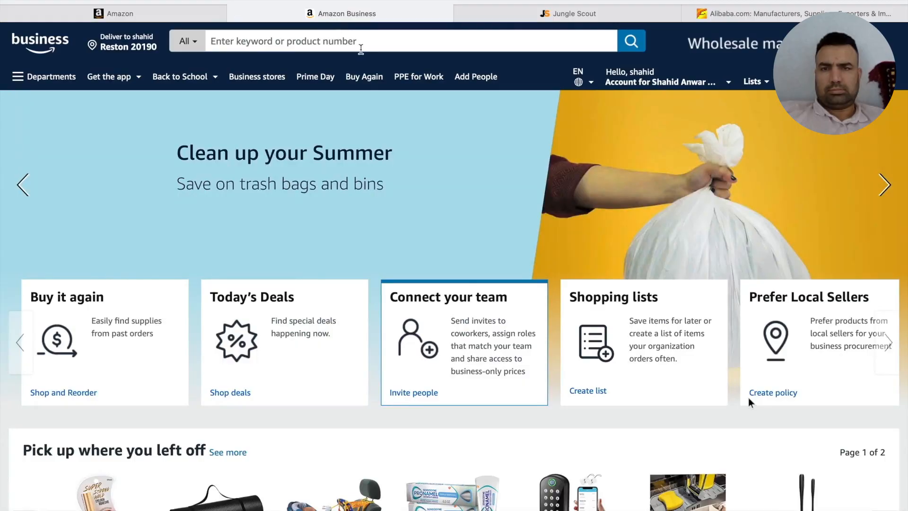
text(ki)
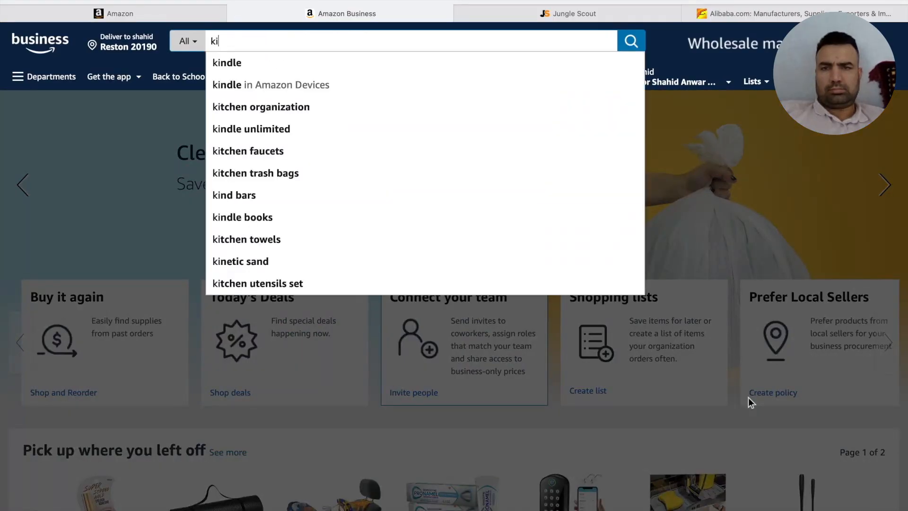
text(tchen towel)
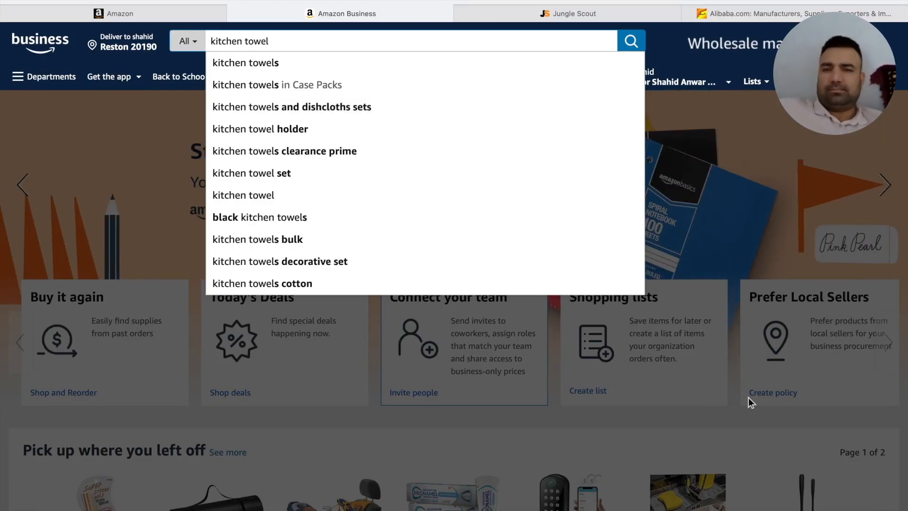
- Search Google for "kitchen towels" in a new tab
key(super+t)
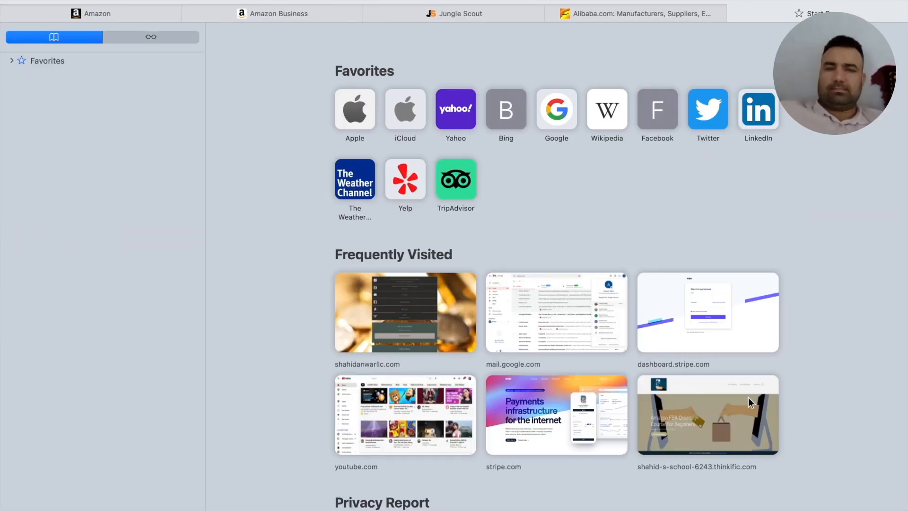
text(kitchen tow)
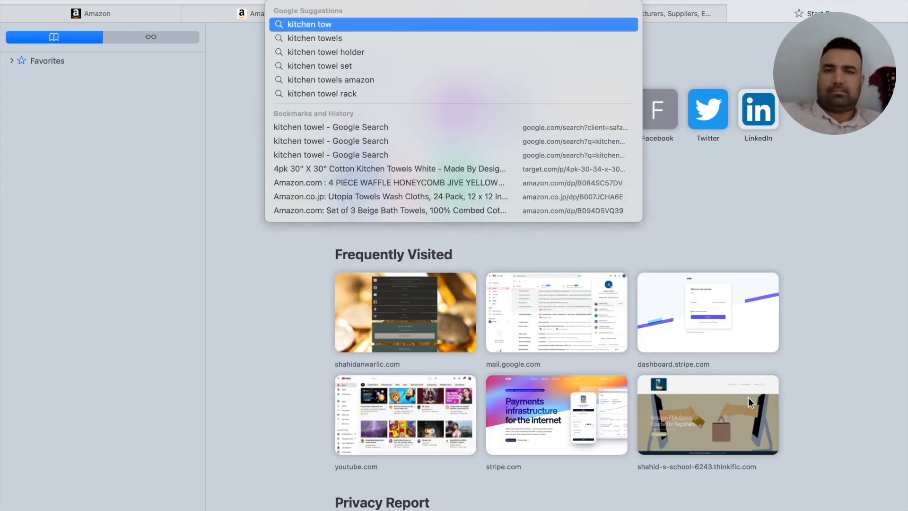
text(els)
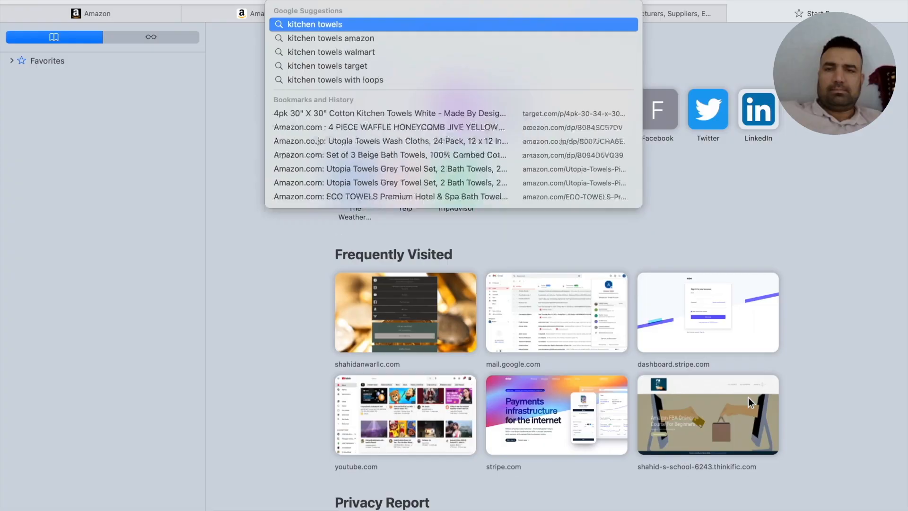
key(Return)
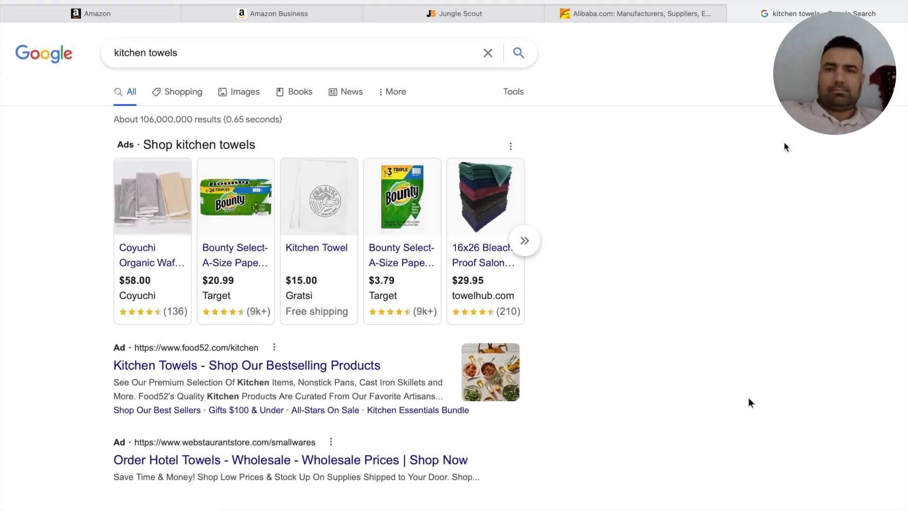
- Examine the kitchen towel shopping ads in the Google results, comparing products, sellers and prices through the end of the carousel
scroll(749, 199, down, 3)
scroll(749, 199, down, 3)
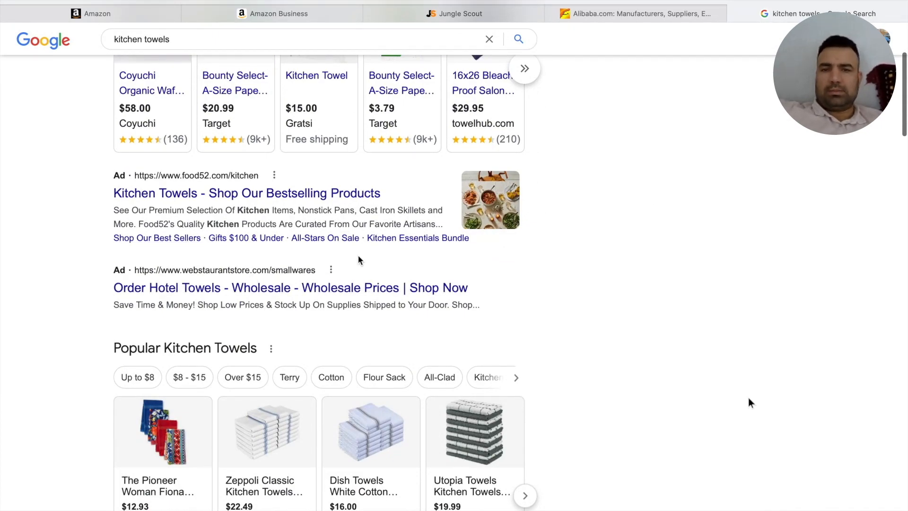
scroll(359, 259, down, 1)
scroll(359, 259, up, 3)
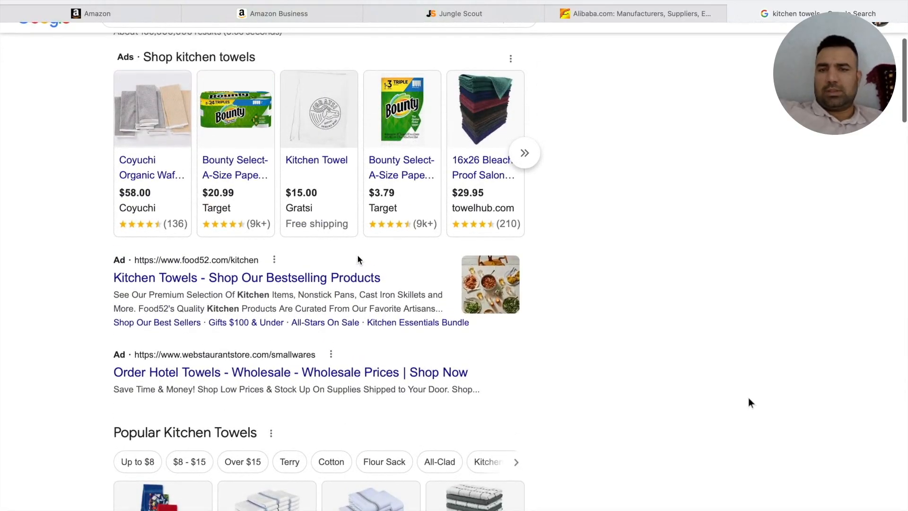
scroll(356, 257, up, 1)
mouse_move(204, 227)
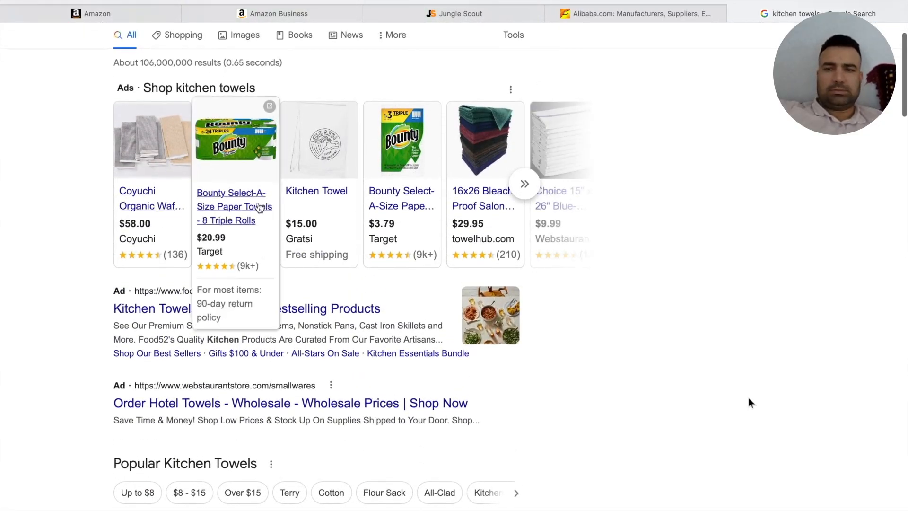
mouse_move(319, 238)
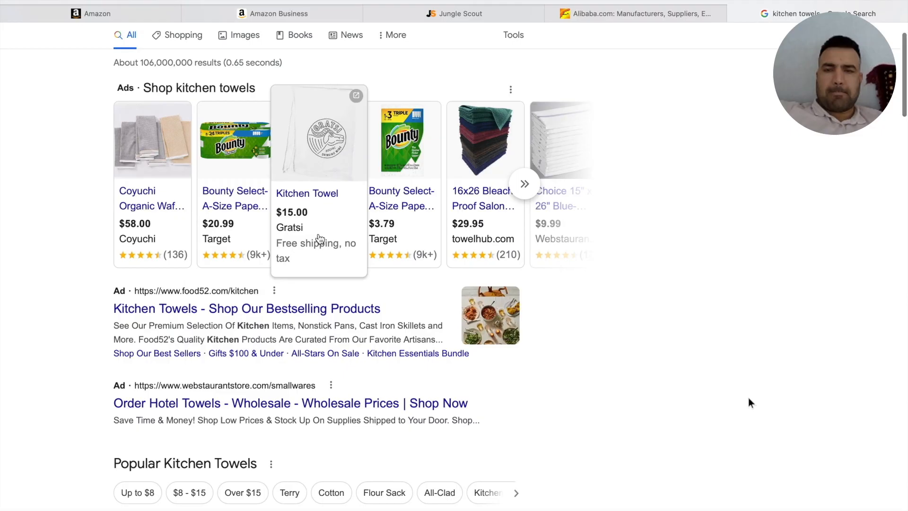
click(525, 184)
mouse_move(574, 196)
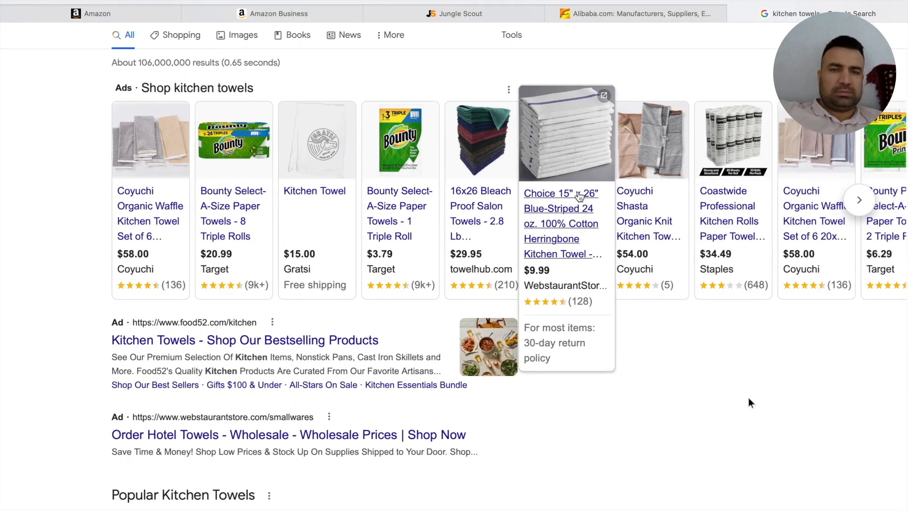
click(862, 199)
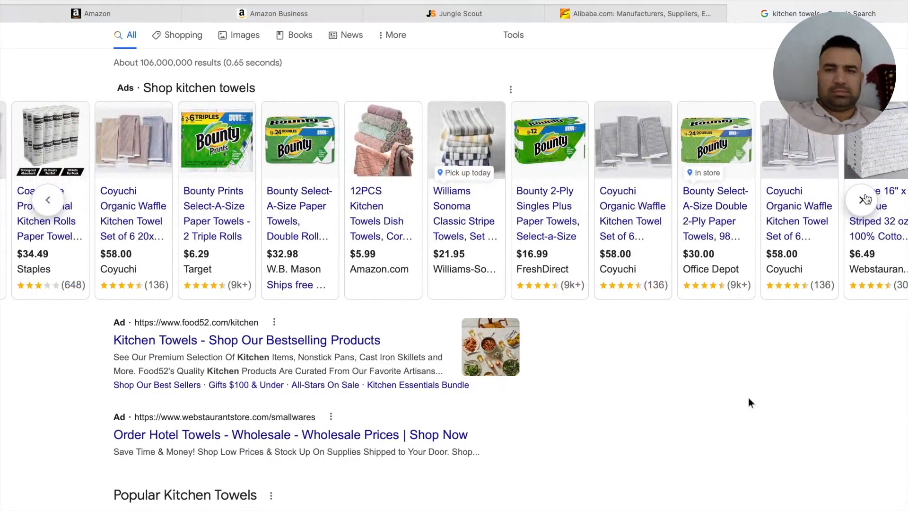
click(865, 199)
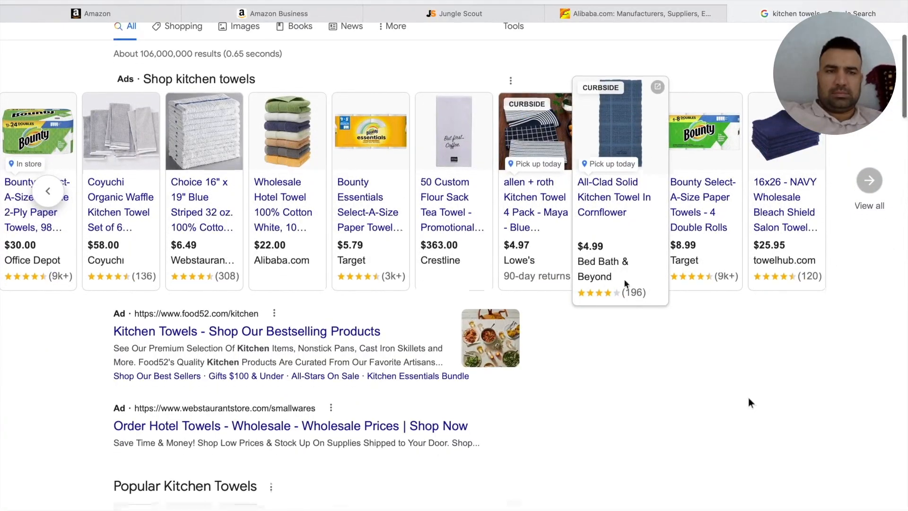
- Open the Zeppoli Classic Kitchen Towels from the popular products and go to their Amazon.com listing
scroll(624, 279, down, 7)
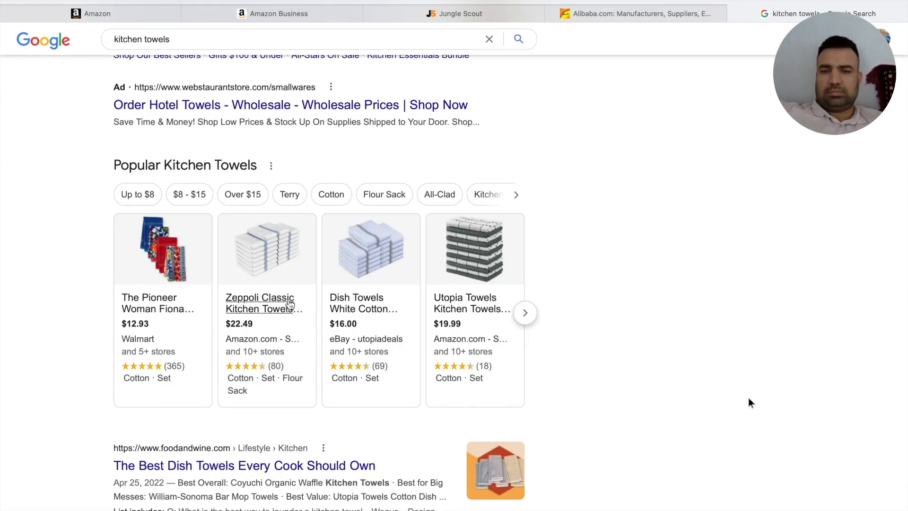
click(275, 302)
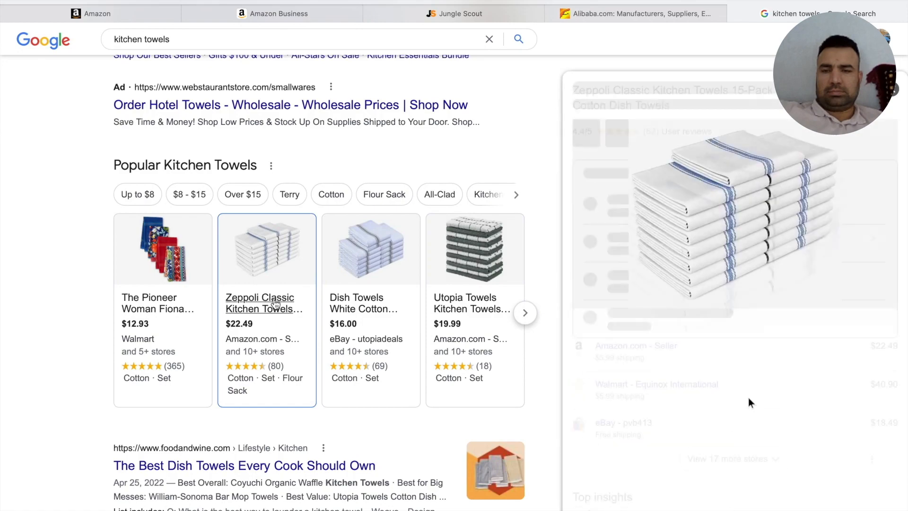
click(608, 350)
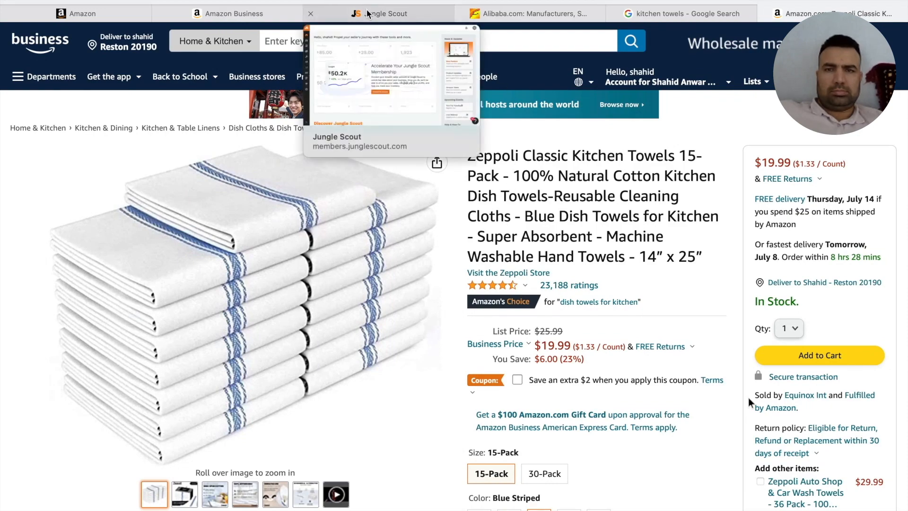
- Switch to Jungle Scout and open the Keyword Scout tool
click(386, 13)
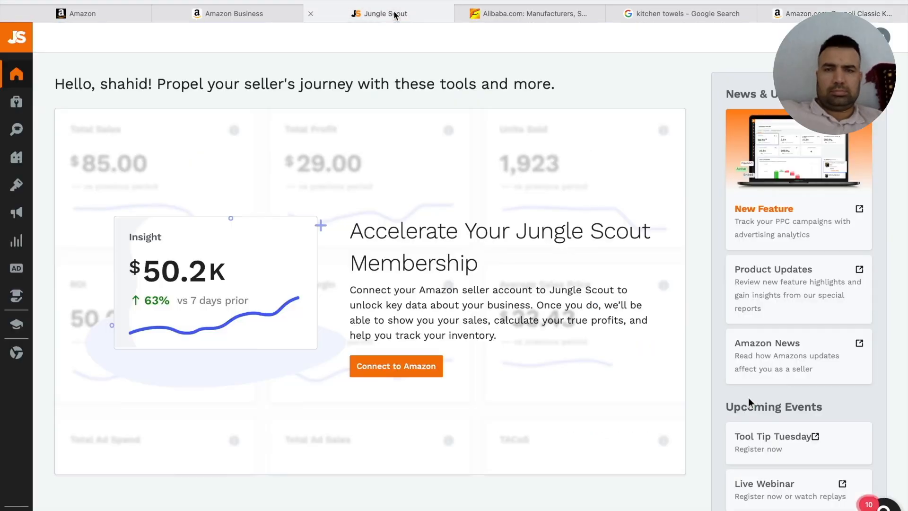
mouse_move(20, 187)
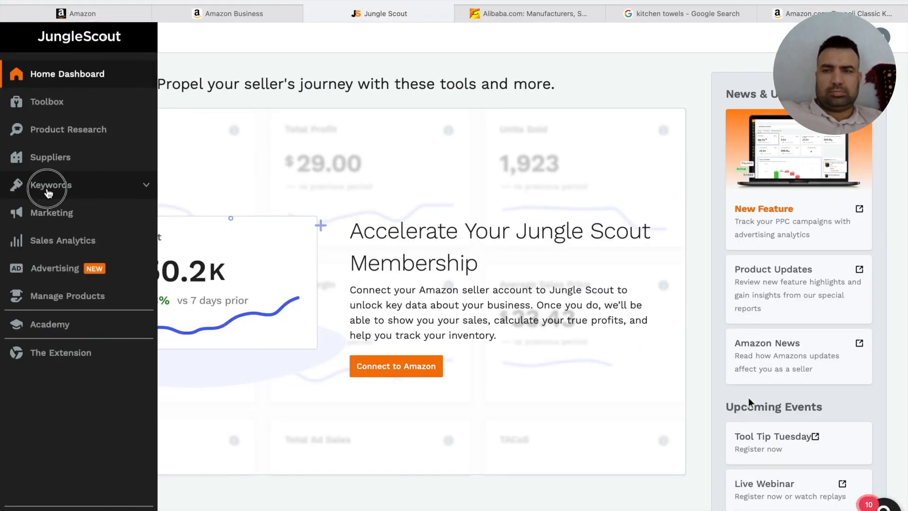
click(47, 192)
click(66, 205)
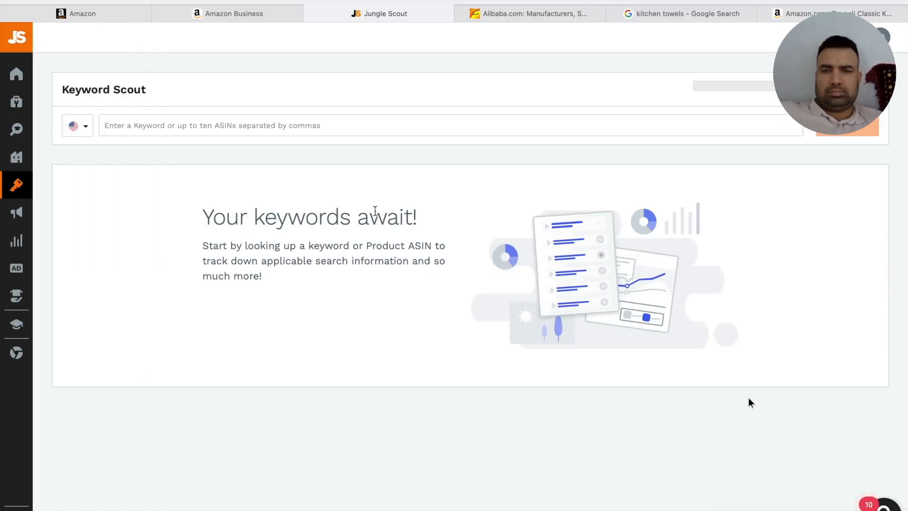
- On Amazon Business, search for the suggested "kitchen towels and dishcloths sets" and open the AMOUR INFINI Cotton Terry Kitchen Dish Cloths listing
click(215, 19)
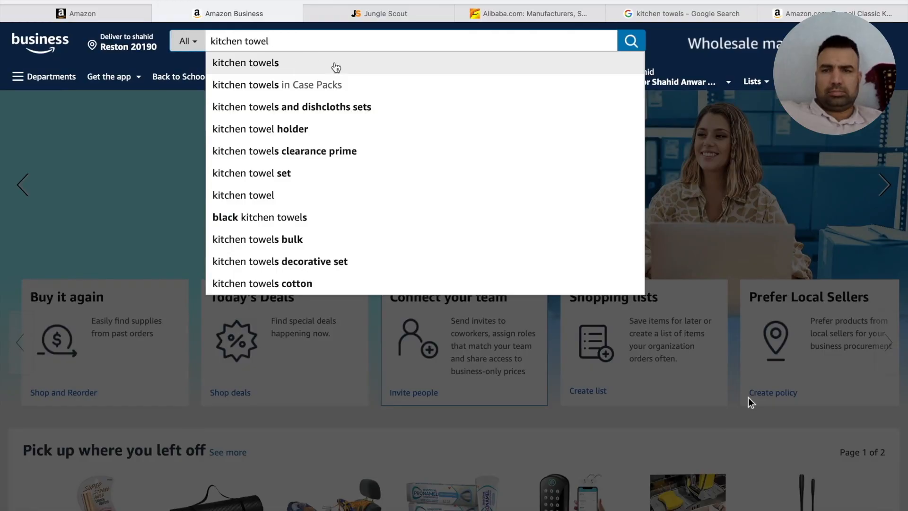
click(378, 108)
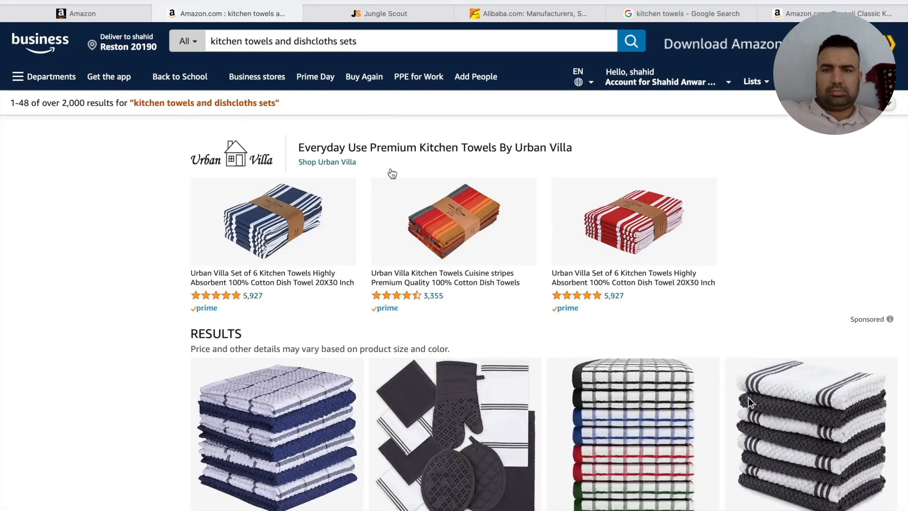
scroll(393, 175, down, 5)
scroll(399, 194, down, 2)
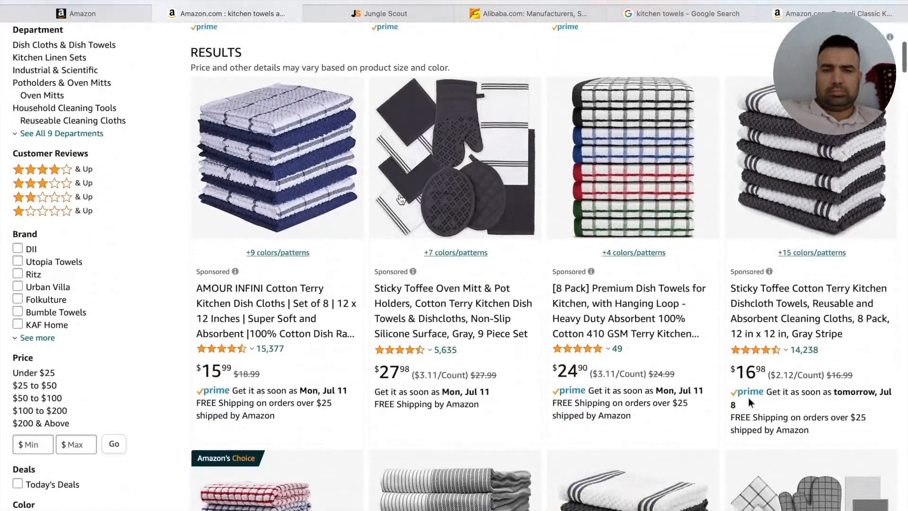
click(256, 160)
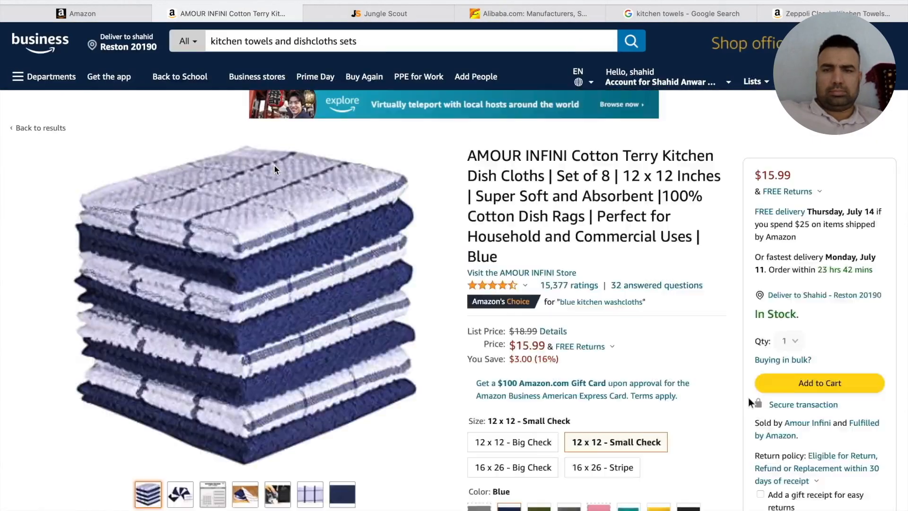
- Find the product information of the AMOUR INFINI dish cloths and copy the ASIN B077X1FL1Q
scroll(280, 178, down, 3)
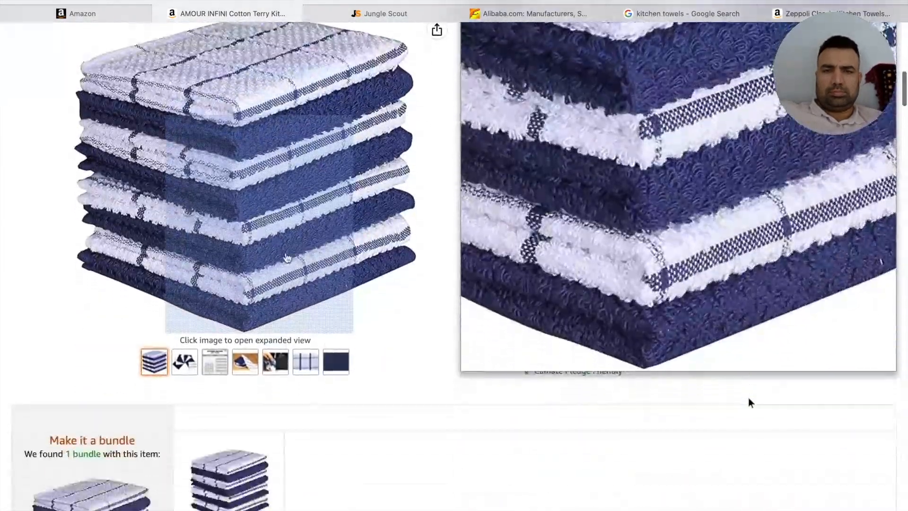
scroll(276, 361, down, 15)
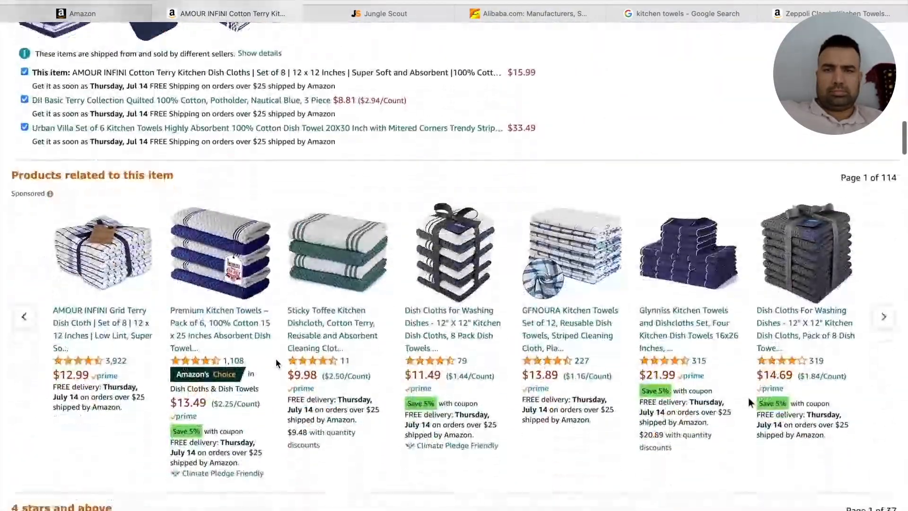
scroll(276, 363, down, 13)
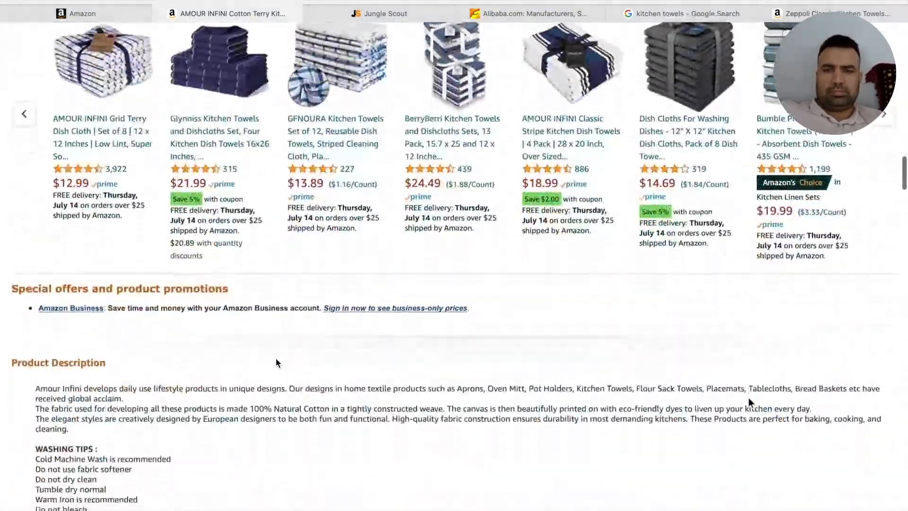
scroll(260, 349, down, 4)
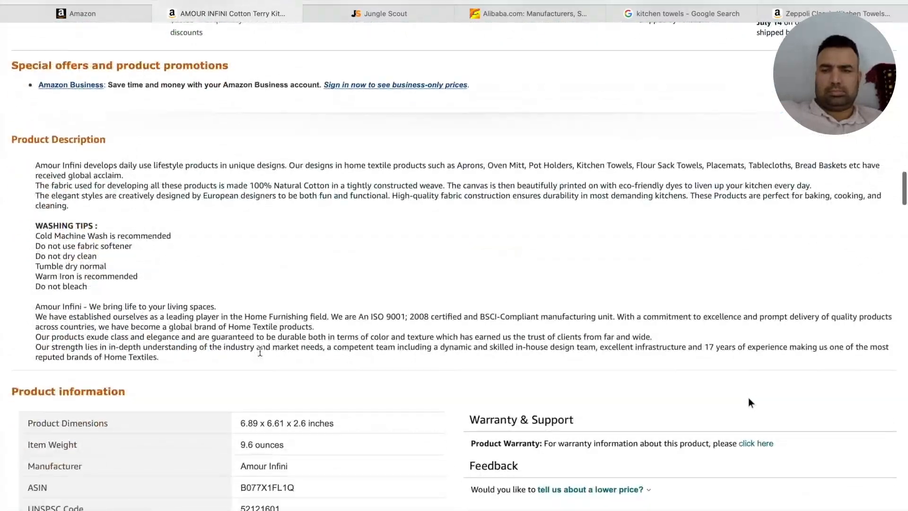
scroll(260, 349, down, 1)
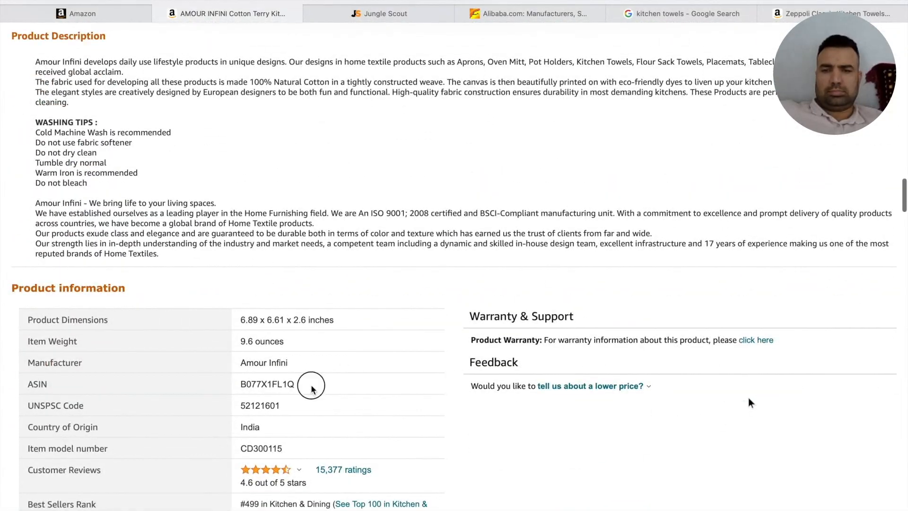
double_click(245, 378)
key(ctrl+c)
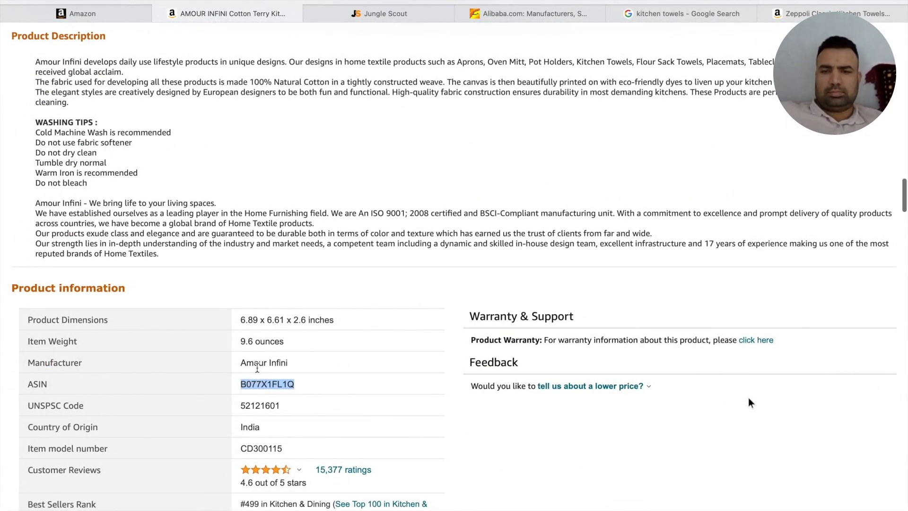
- Switch to Jungle Scout and enter the ASIN B077X1FL1Q in the Keyword Scout search
click(412, 19)
click(310, 123)
key(ctrl+v)
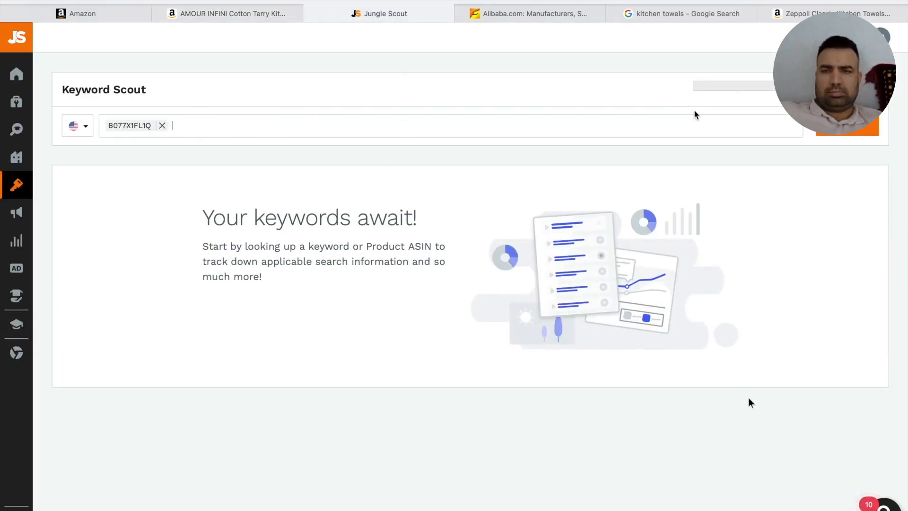
- Return to the Amazon kitchen towels and dishcloths sets results and open the AOTBAT Kitchen Towels and Dishcloths Set listing
click(282, 19)
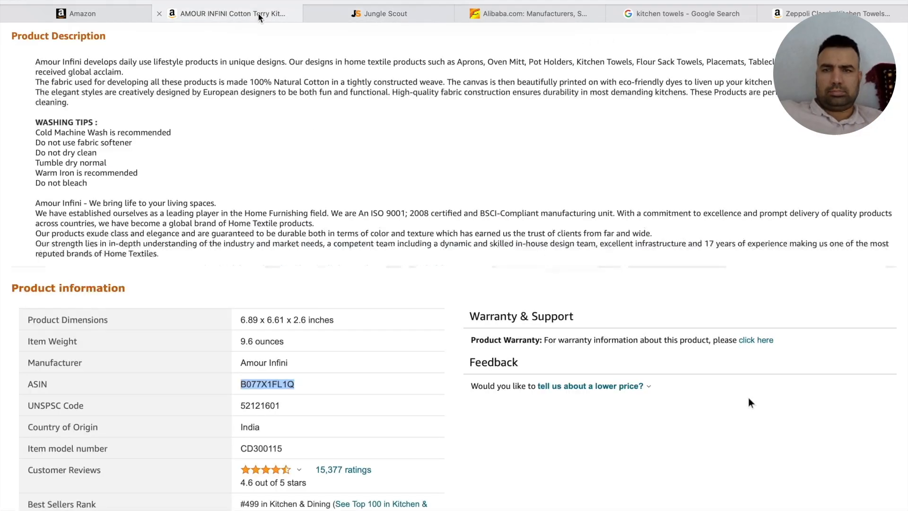
key(alt+Left)
scroll(191, 224, down, 9)
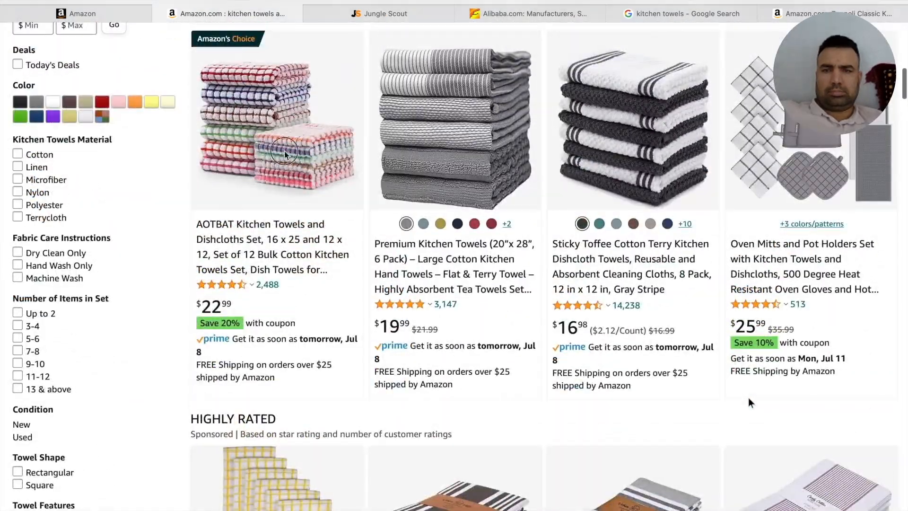
click(280, 167)
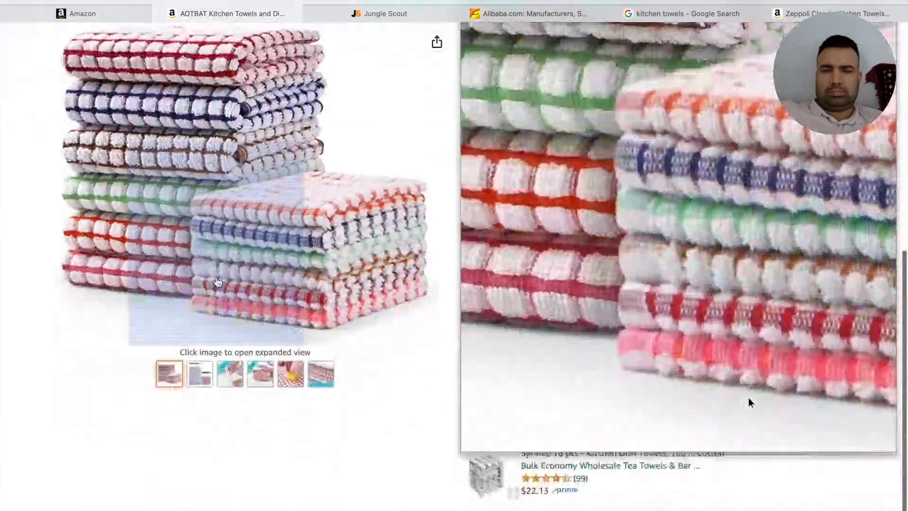
- Copy the ASIN B091HZRV5B from the AOTBAT product information and add it to the Keyword Scout search in Jungle Scout
scroll(251, 400, down, 15)
scroll(251, 399, down, 14)
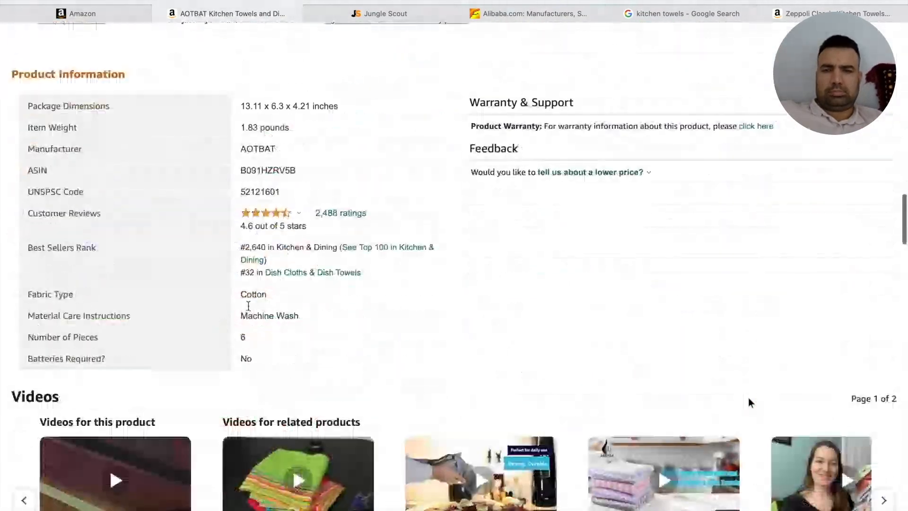
drag(300, 159, 236, 160)
key(ctrl+c)
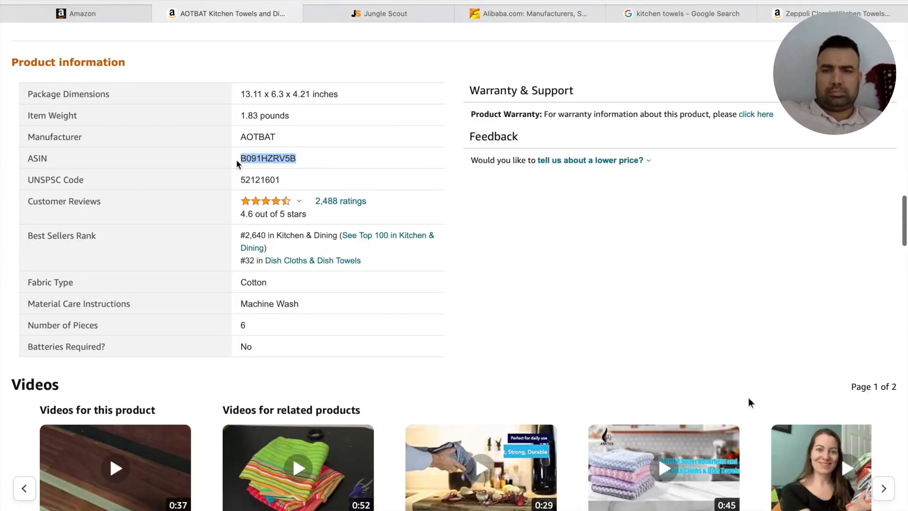
click(397, 14)
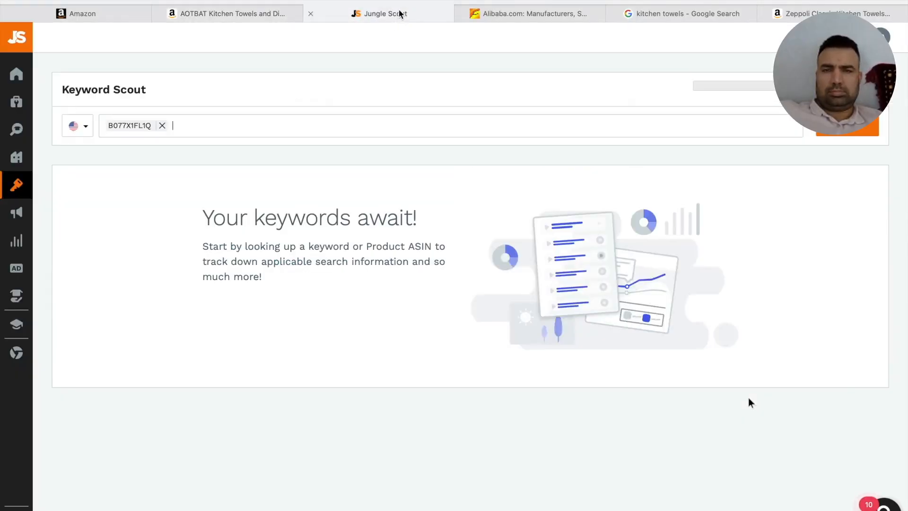
key(ctrl+v)
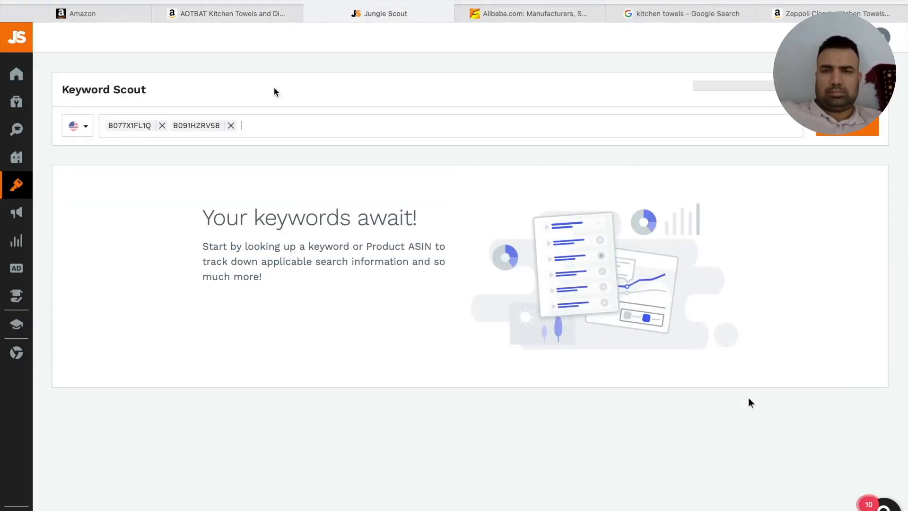
- Go back to the Amazon search results, browse the towel sets and open the [8 Pack] Premium Dish Towels for Kitchen listing
click(228, 13)
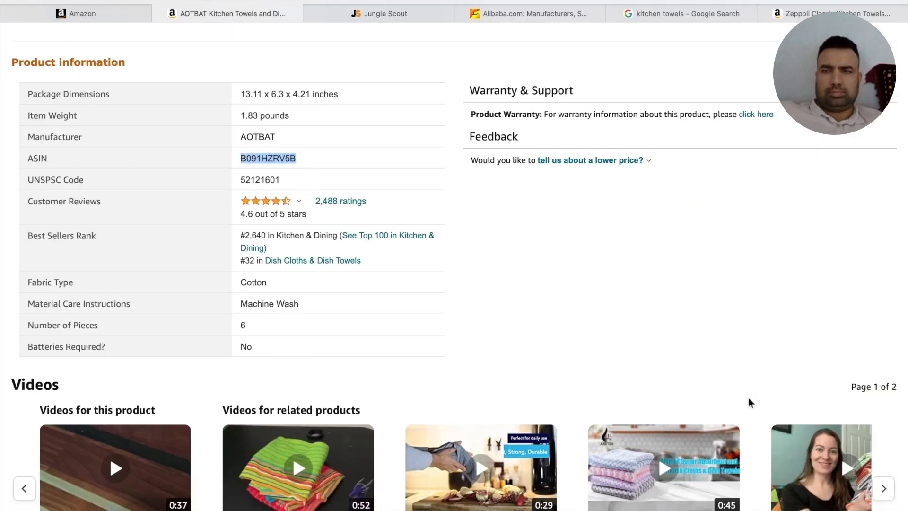
click(61, 1)
scroll(365, 255, down, 2)
scroll(364, 255, down, 5)
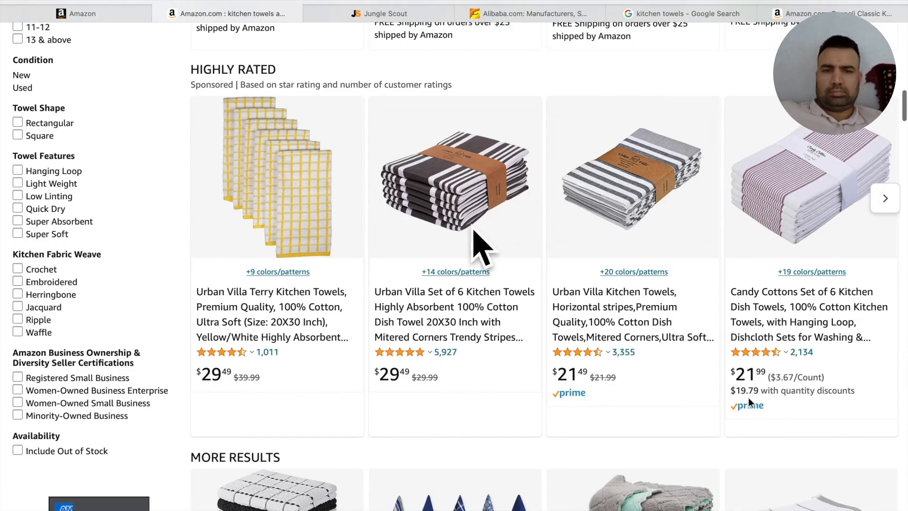
scroll(480, 239, down, 1)
scroll(478, 231, down, 3)
scroll(478, 232, up, 15)
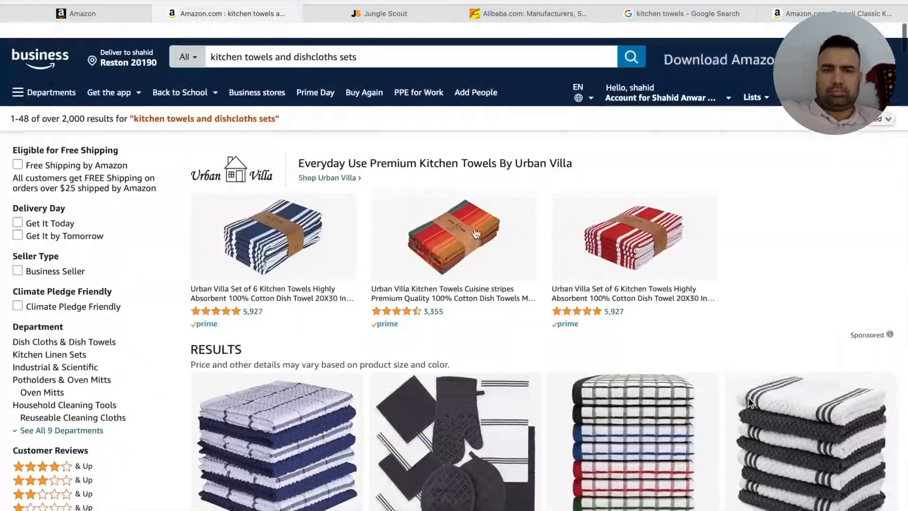
scroll(477, 233, down, 5)
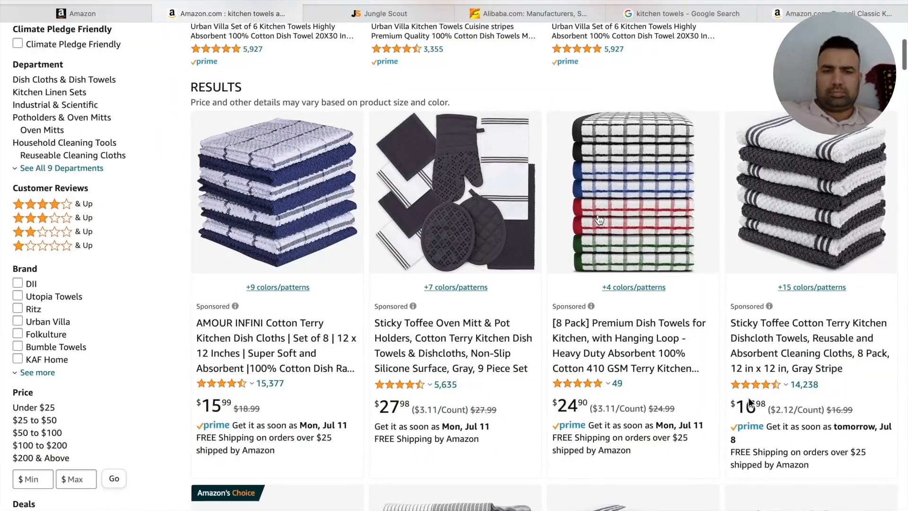
click(599, 220)
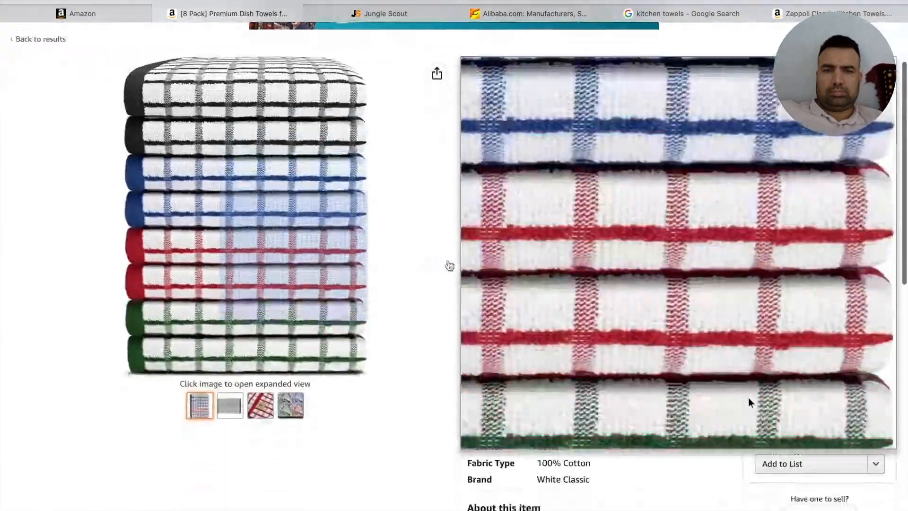
- Find the product information of the 8-pack Premium Dish Towels and copy the ASIN B09LWVBDG4
scroll(317, 265, down, 1)
scroll(427, 279, down, 10)
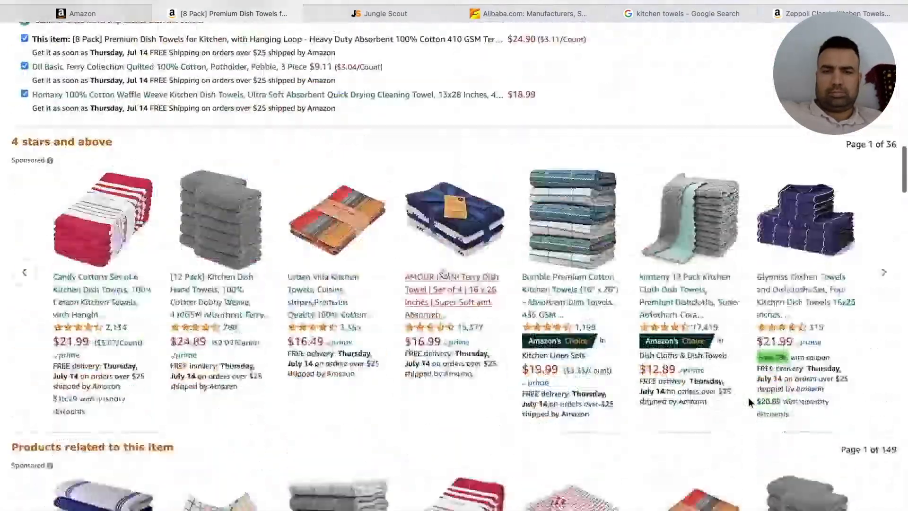
scroll(445, 272, down, 15)
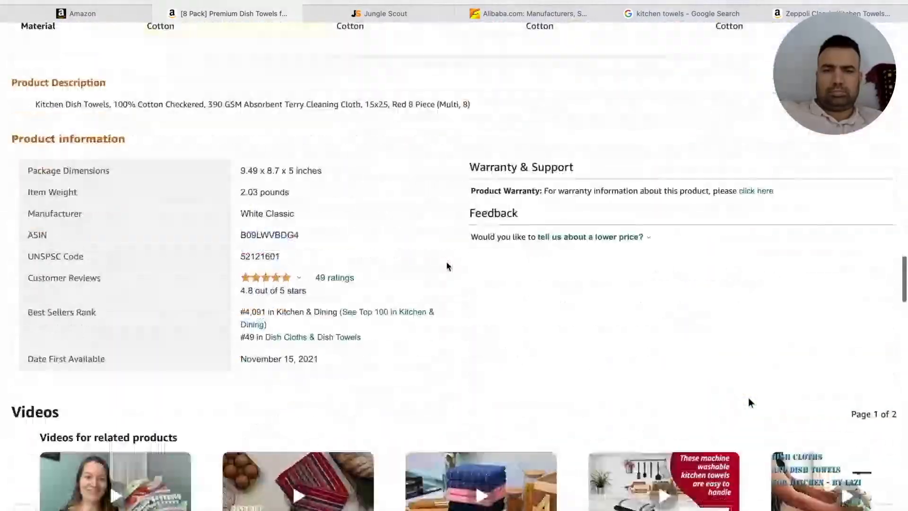
scroll(449, 266, down, 2)
drag(299, 166, 251, 163)
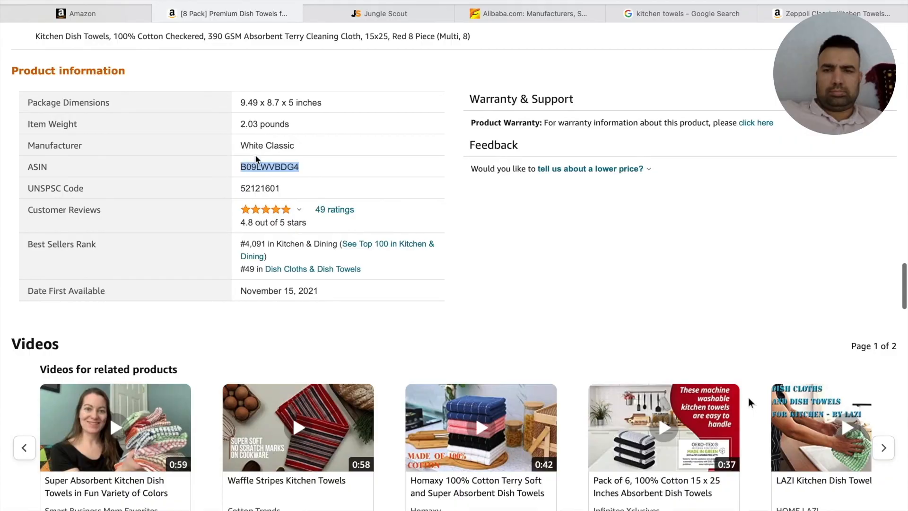
- Add the ASIN B09LWVBDG4 to the Keyword Scout search in Jungle Scout and run the search for all three ASINs
click(399, 15)
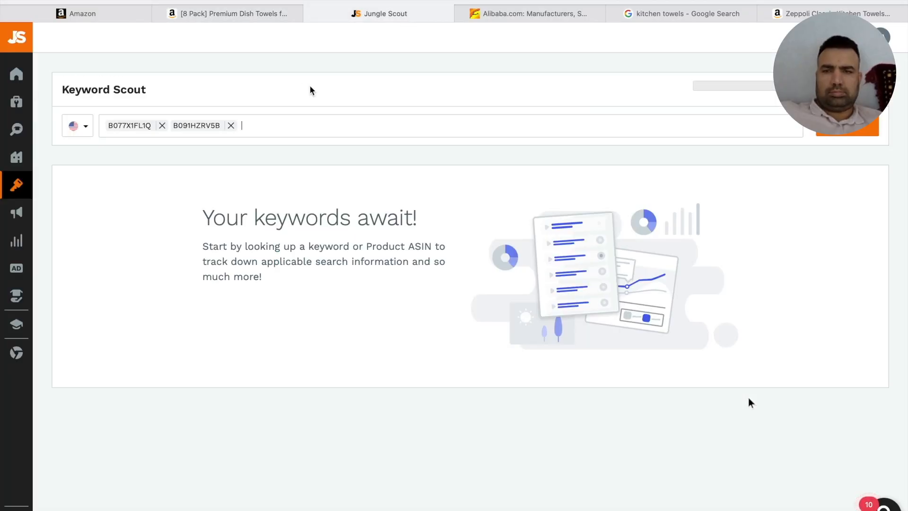
text(B09LWVBDG4)
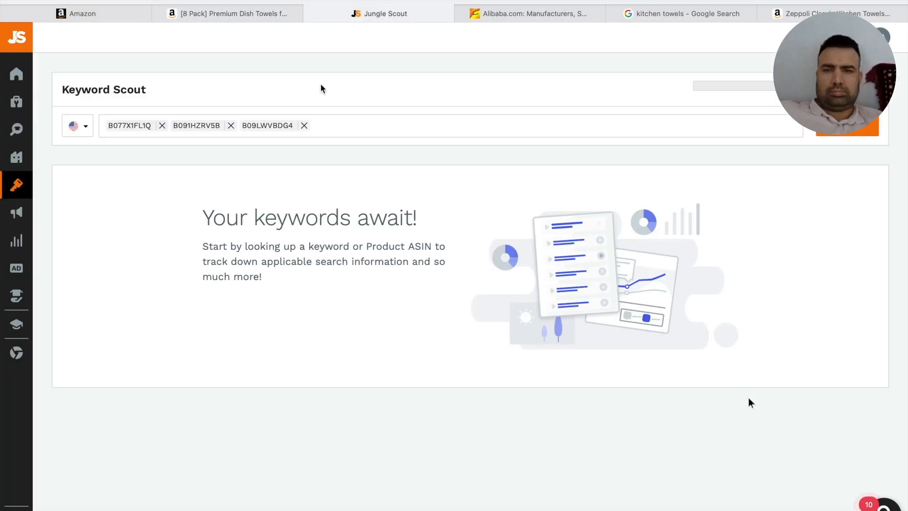
key(Return)
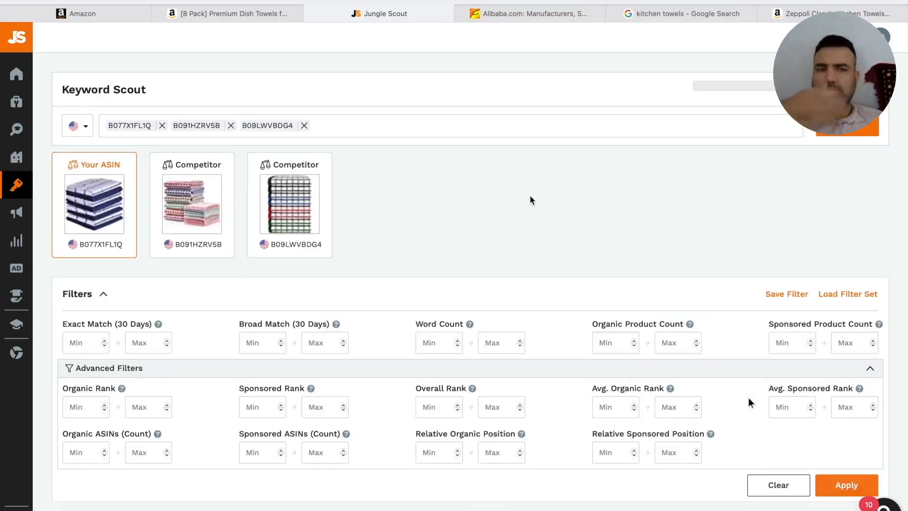
- Examine the search volume, 30-day trend and ease to rank of the keywords shared by the competing towel listings
scroll(527, 195, down, 7)
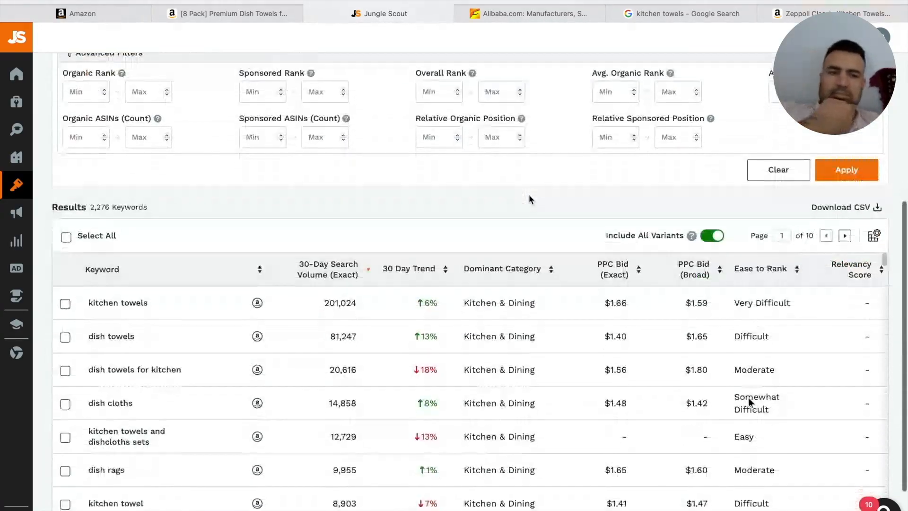
scroll(530, 195, up, 7)
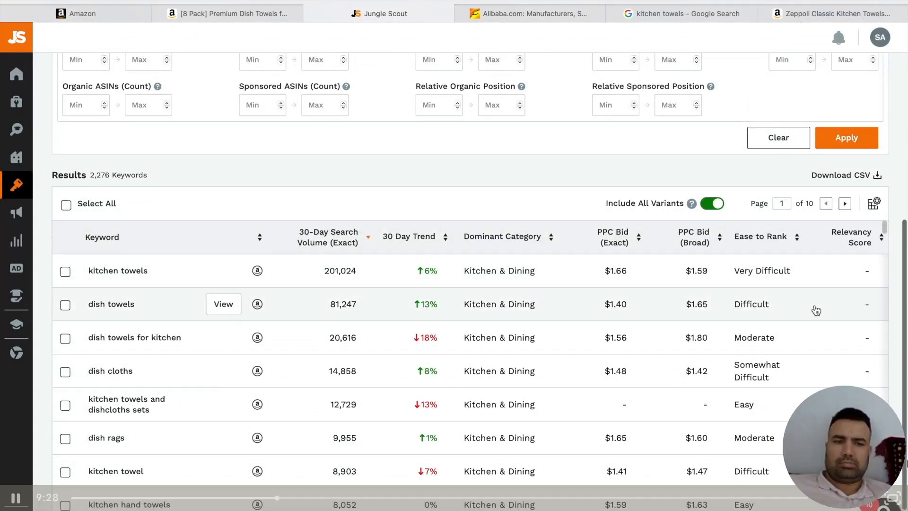
scroll(740, 397, down, 2)
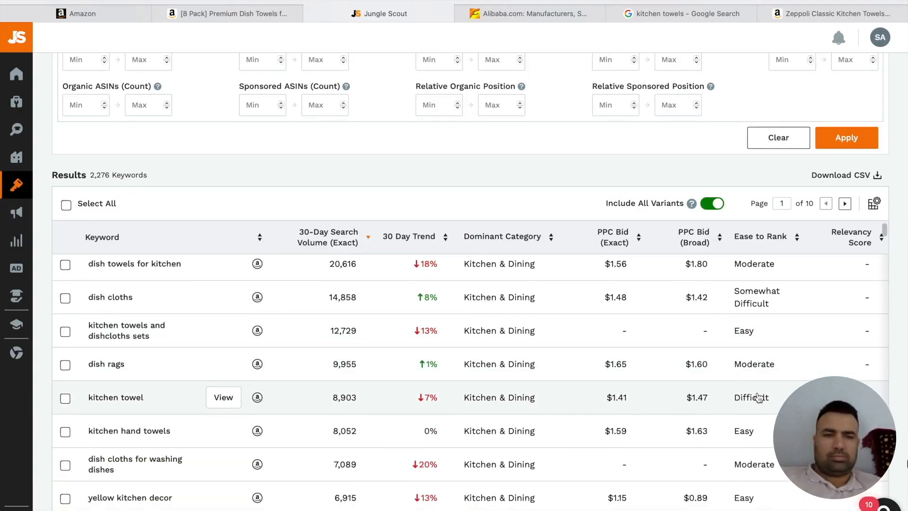
scroll(758, 397, right, 1)
scroll(746, 395, down, 4)
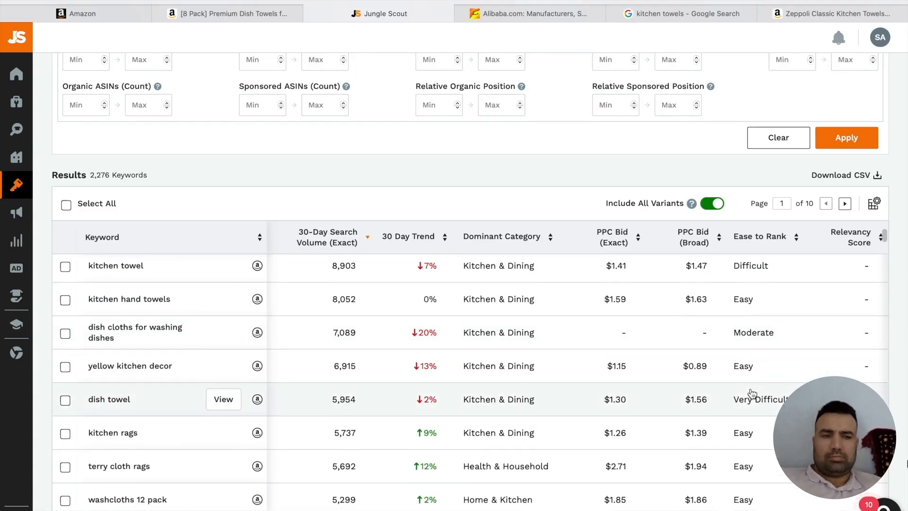
scroll(752, 394, down, 1)
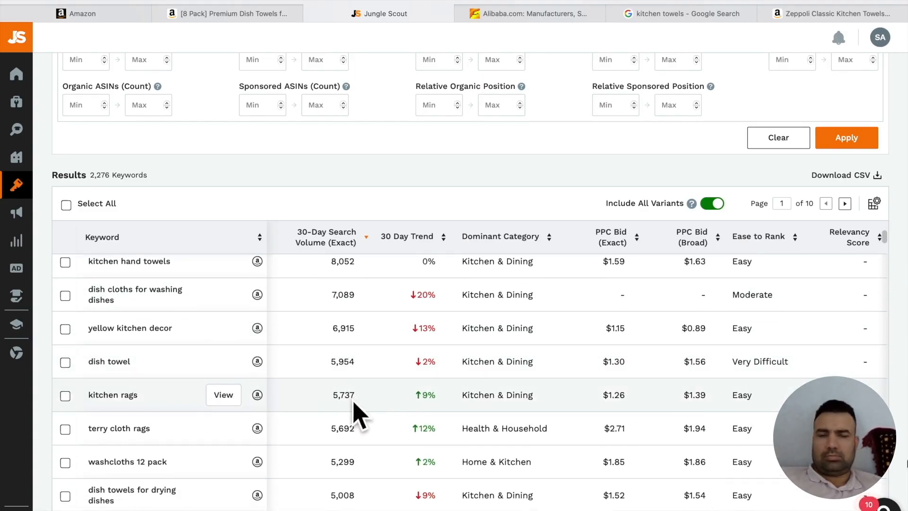
scroll(412, 425, down, 2)
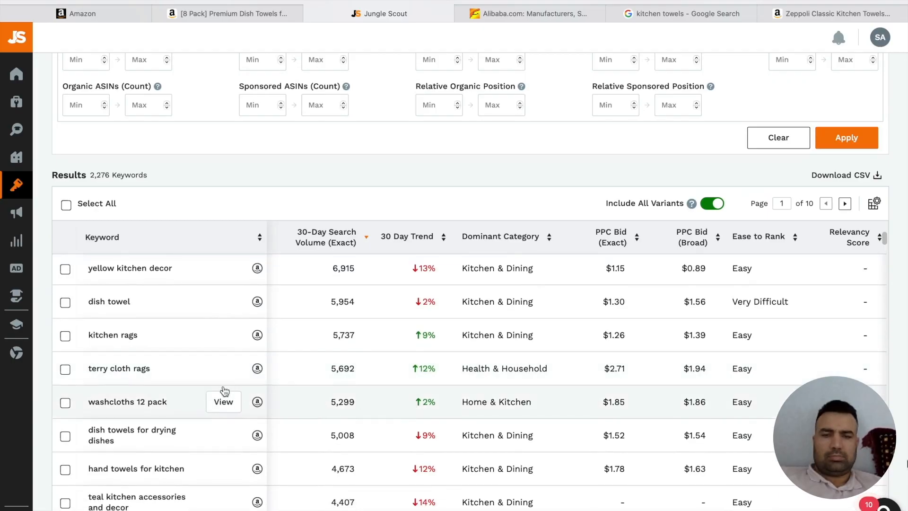
scroll(363, 390, down, 5)
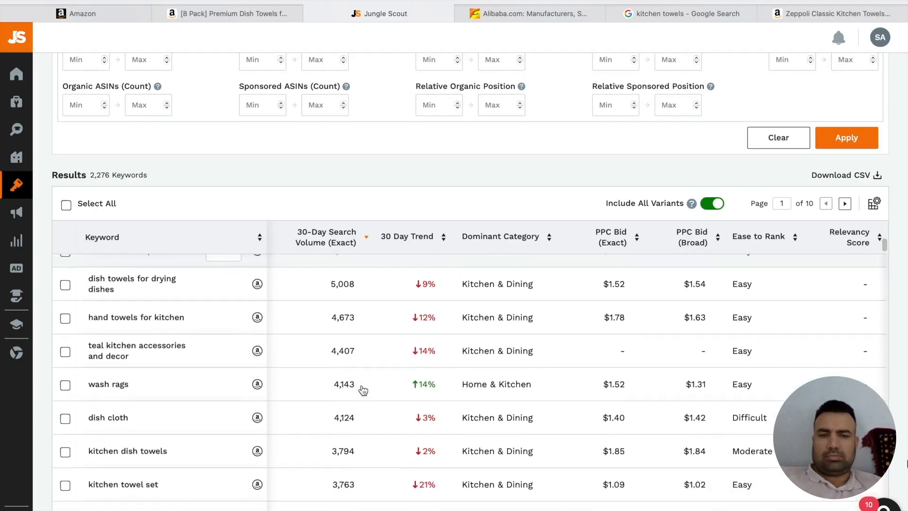
scroll(363, 390, up, 3)
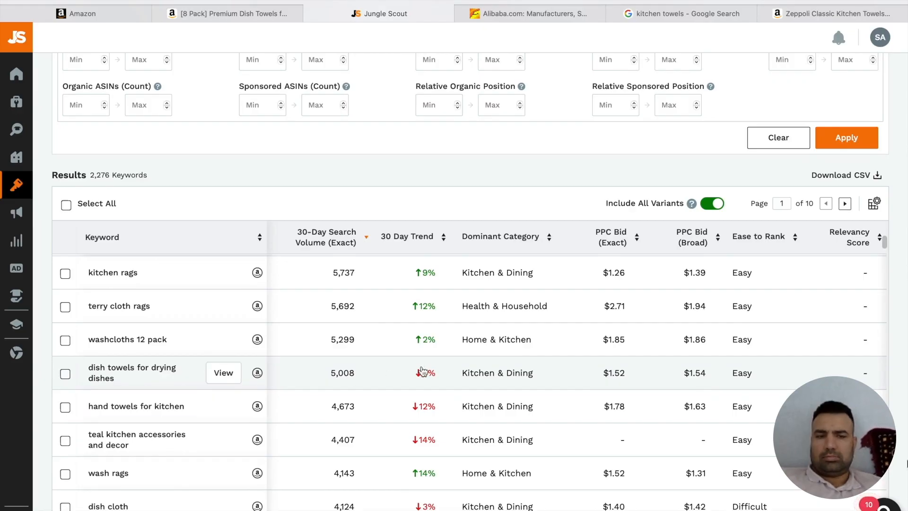
scroll(520, 376, down, 5)
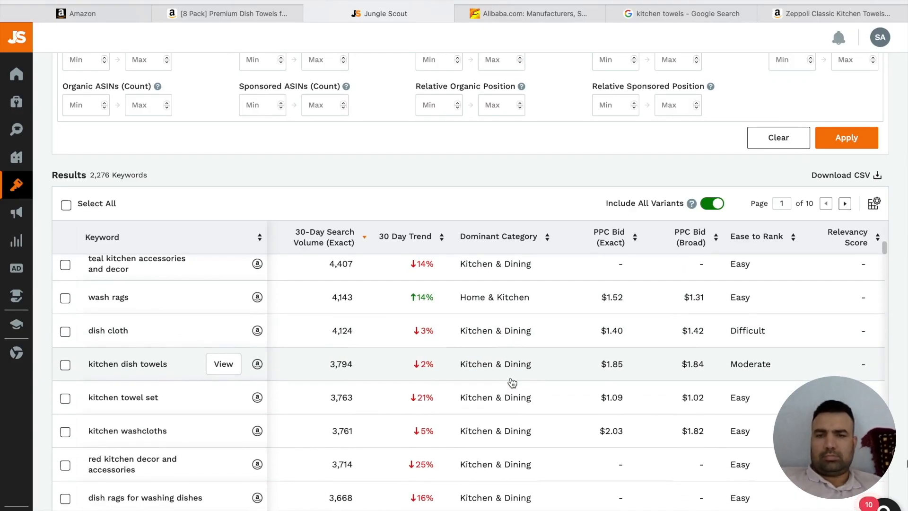
scroll(512, 382, down, 6)
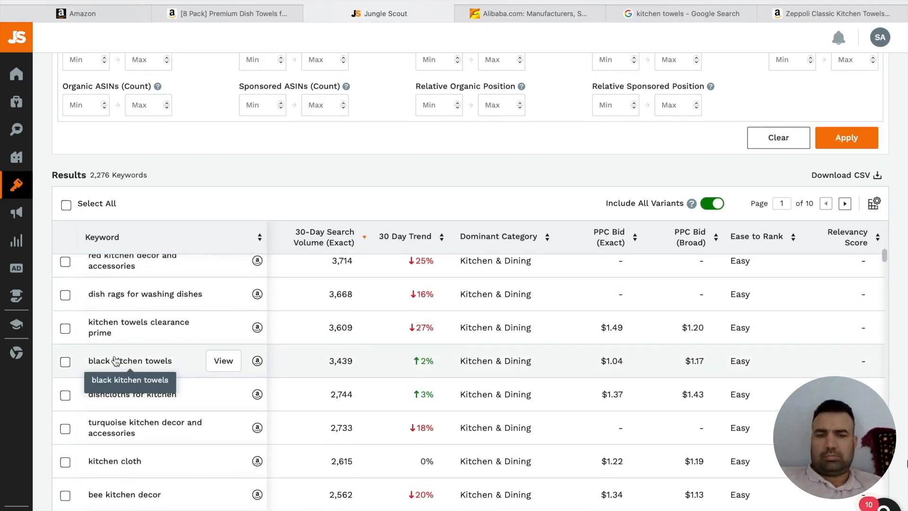
- Select the keywords "black kitchen towels", "dishcloths for kitchen" and "cotton dish towels" in the results
click(65, 362)
click(65, 396)
scroll(66, 397, down, 2)
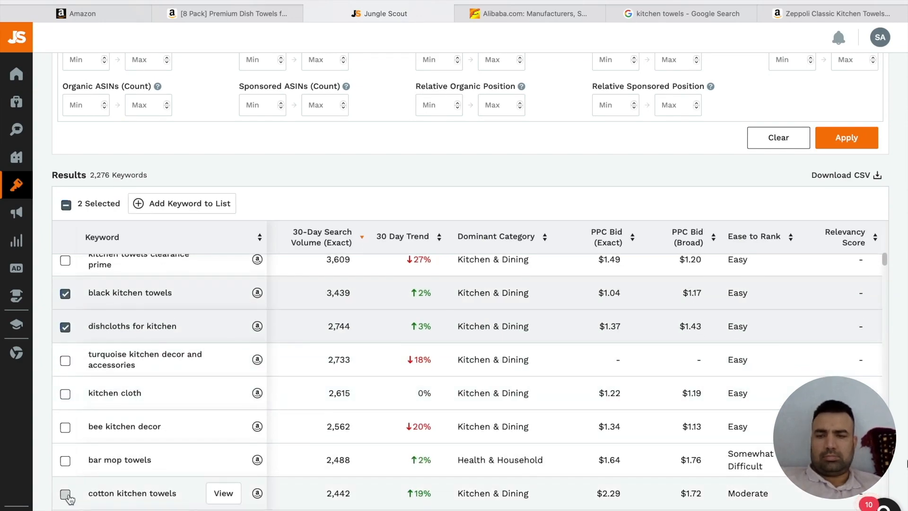
scroll(69, 498, down, 5)
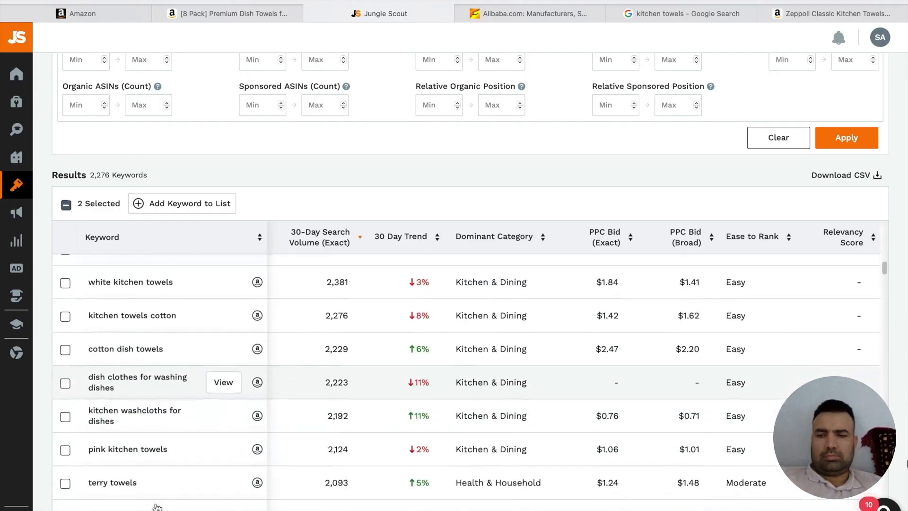
scroll(159, 506, up, 1)
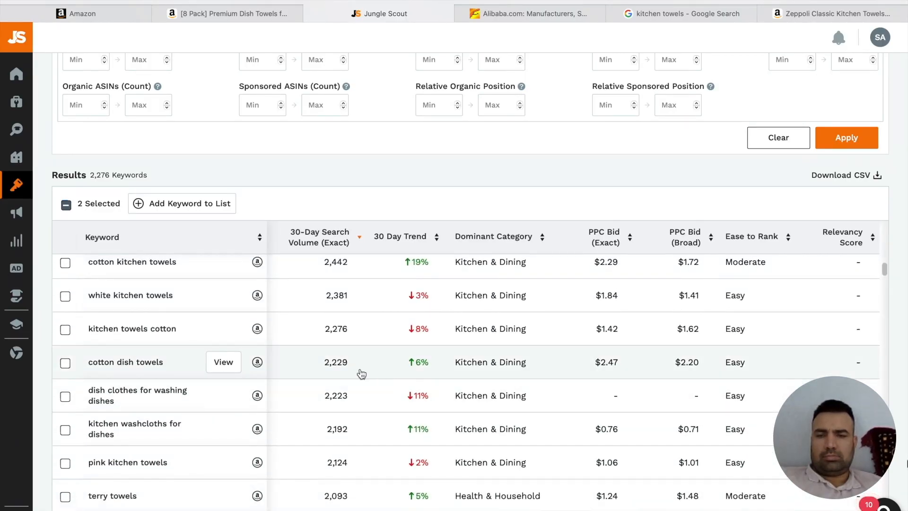
click(66, 364)
- Save the three selected keywords to a new keyword list named "towel"
scroll(176, 381, up, 10)
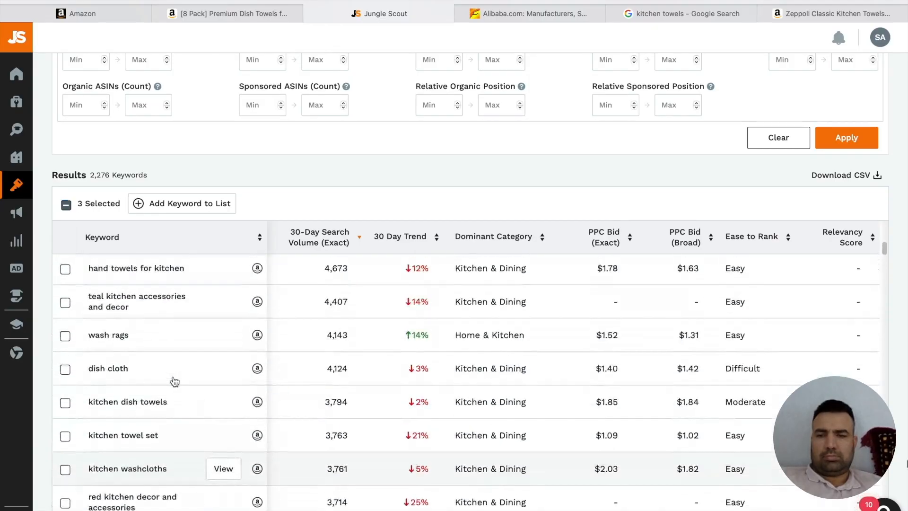
click(148, 208)
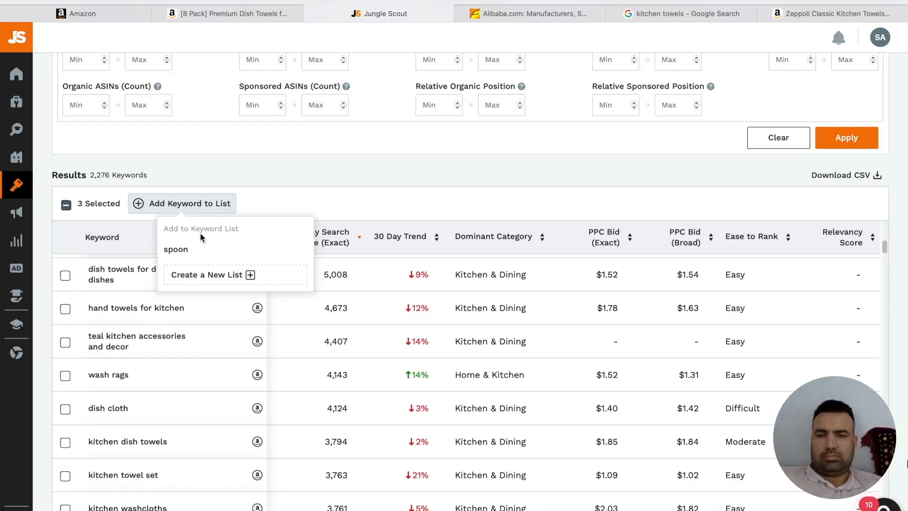
click(209, 275)
text(towel)
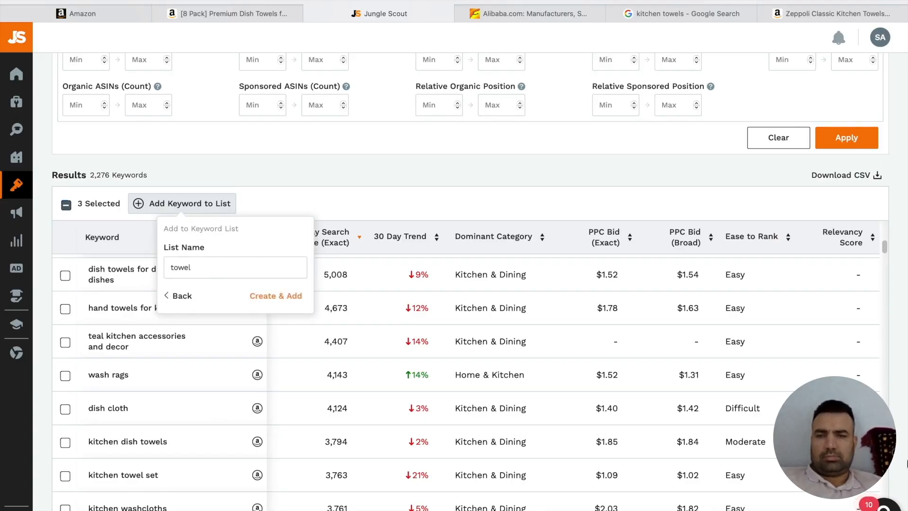
click(276, 295)
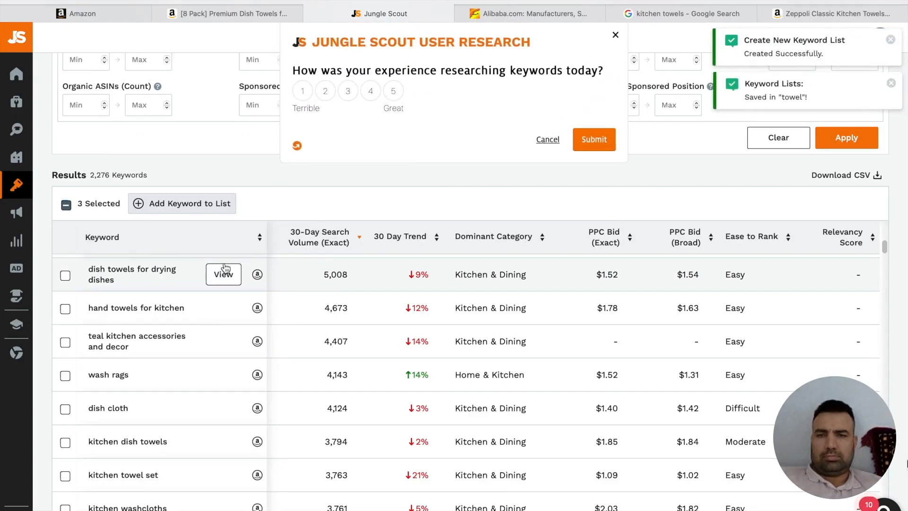
- Show the towel list among the saved keyword lists and dismiss the user research survey
mouse_move(16, 189)
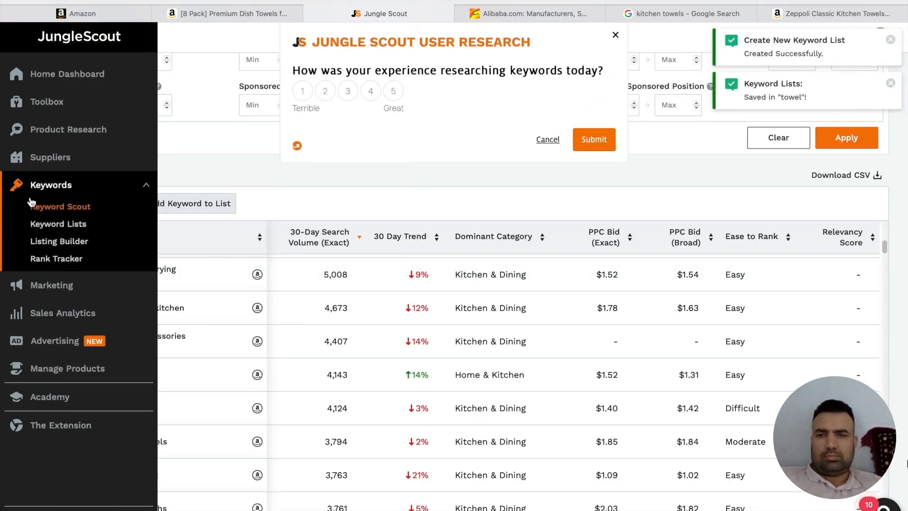
click(54, 225)
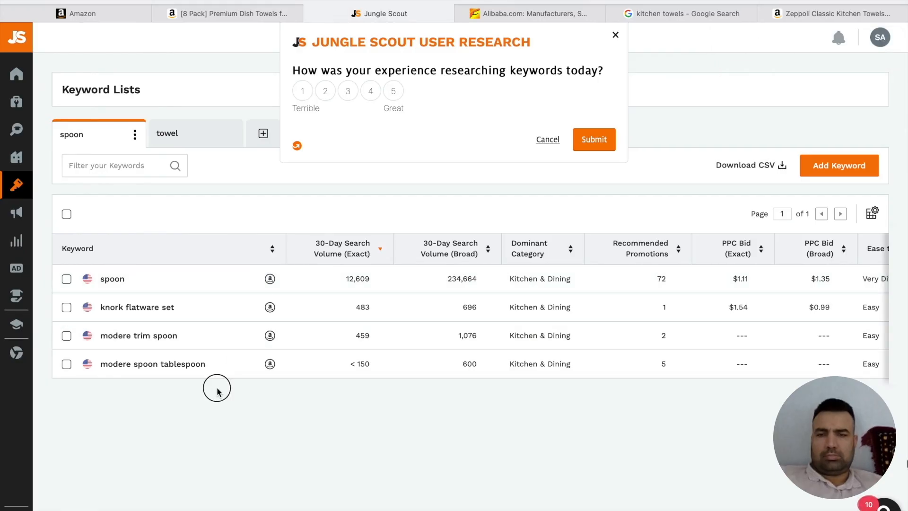
click(199, 136)
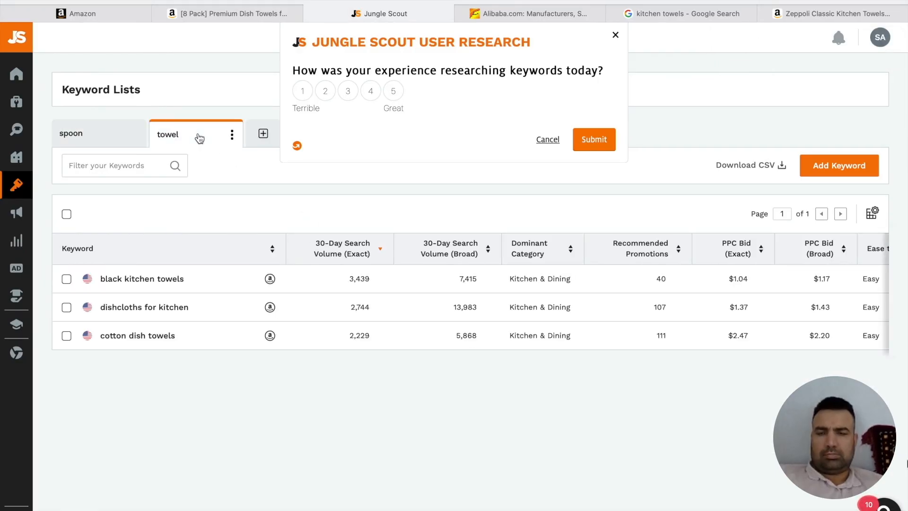
click(616, 35)
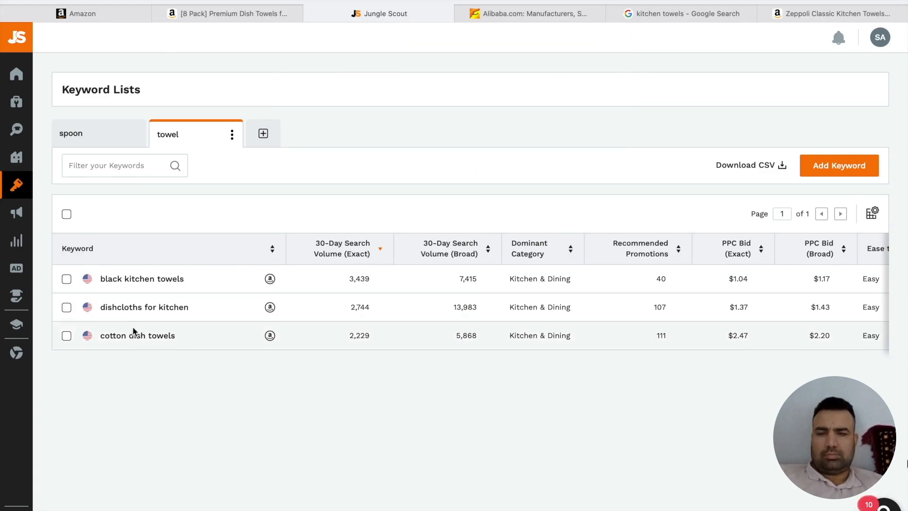
- Export all three keywords of the towel list to a CSV file and open the exported file
click(66, 279)
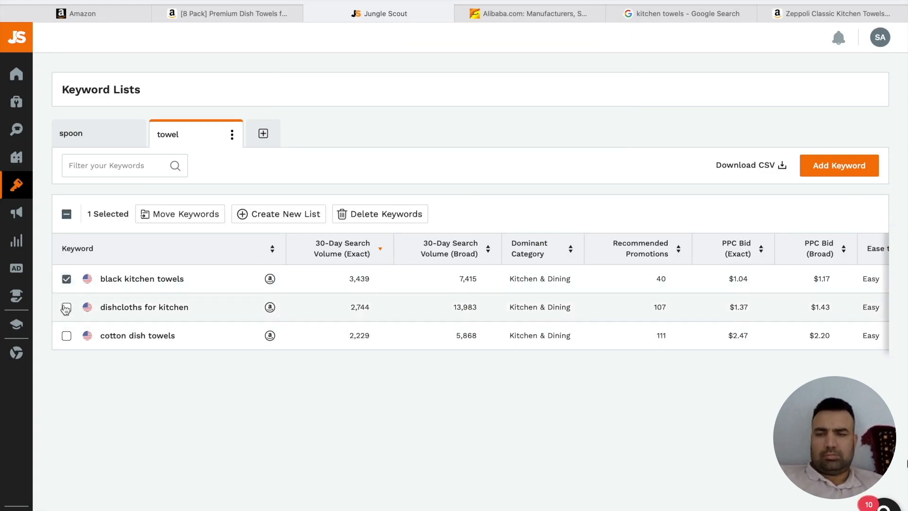
click(66, 308)
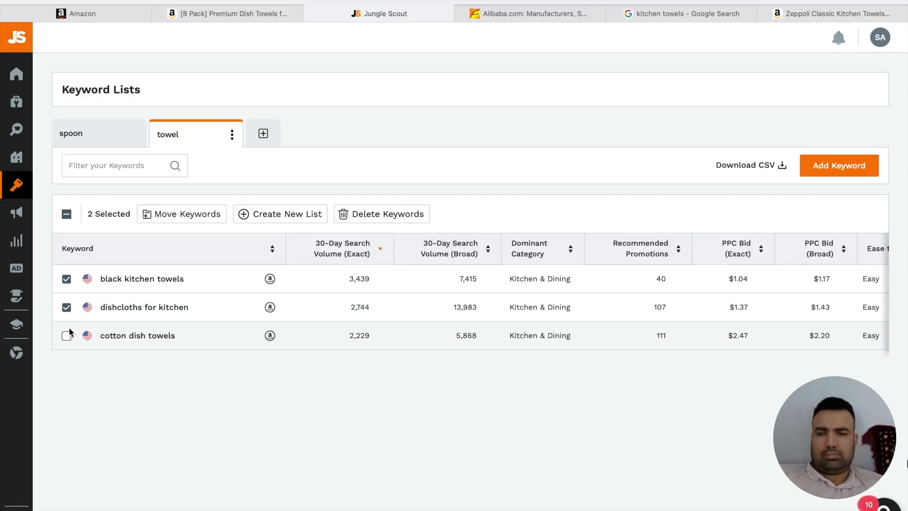
click(67, 335)
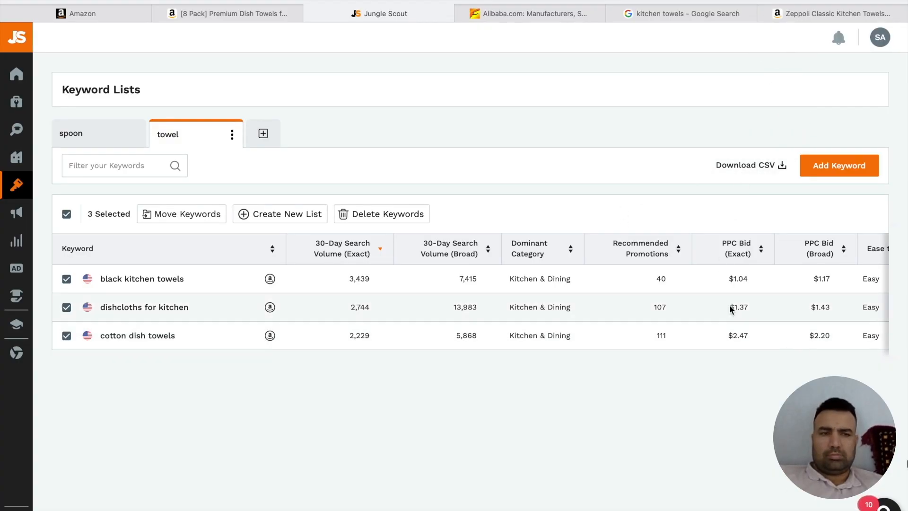
scroll(732, 309, right, 1)
mouse_move(760, 509)
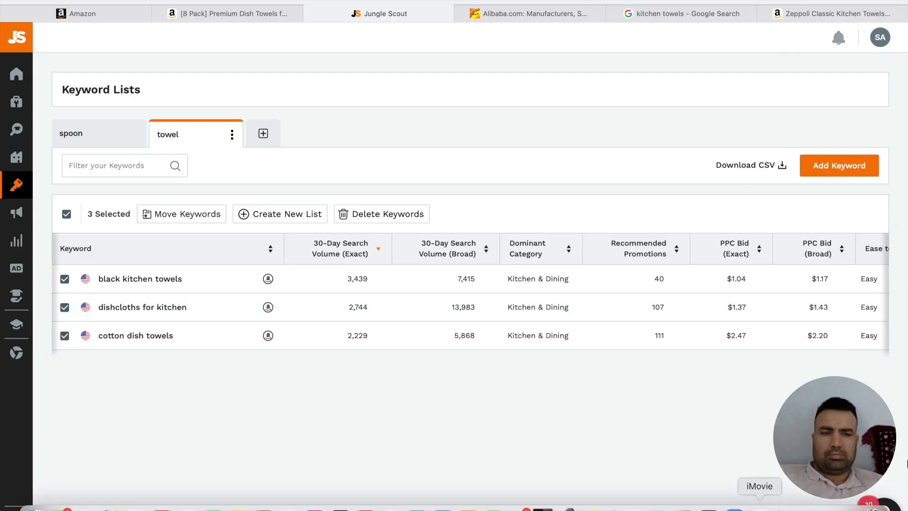
click(804, 506)
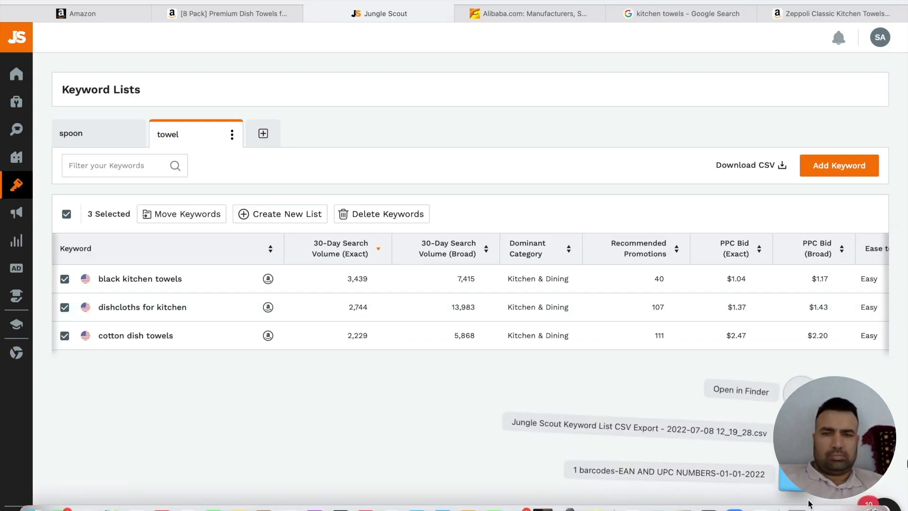
click(799, 430)
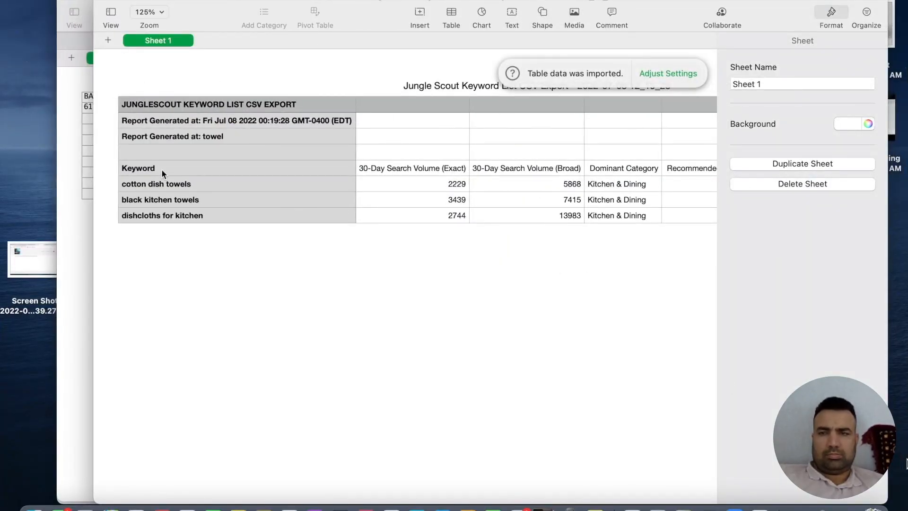
- Review the cotton dish towels, black kitchen towels and dishcloths for kitchen entries in the exported keyword sheet
click(181, 183)
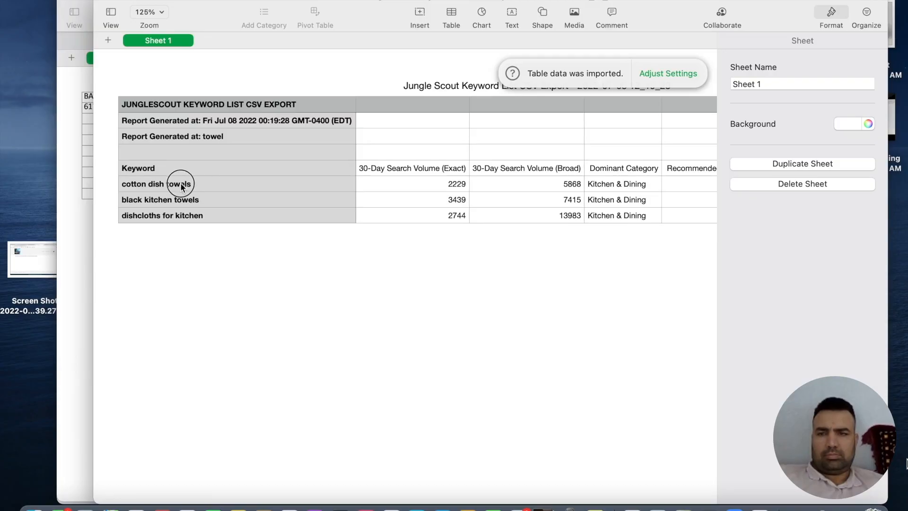
click(192, 184)
drag(198, 184, 122, 184)
click(133, 203)
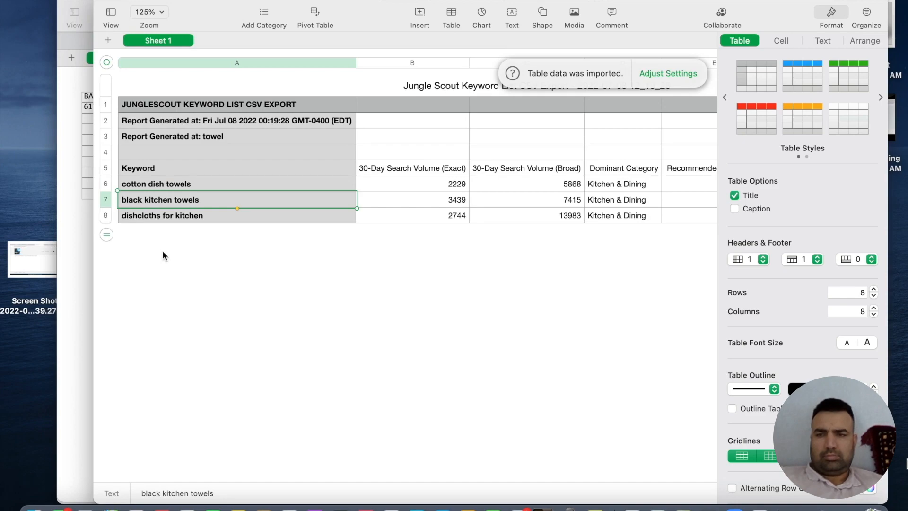
click(177, 252)
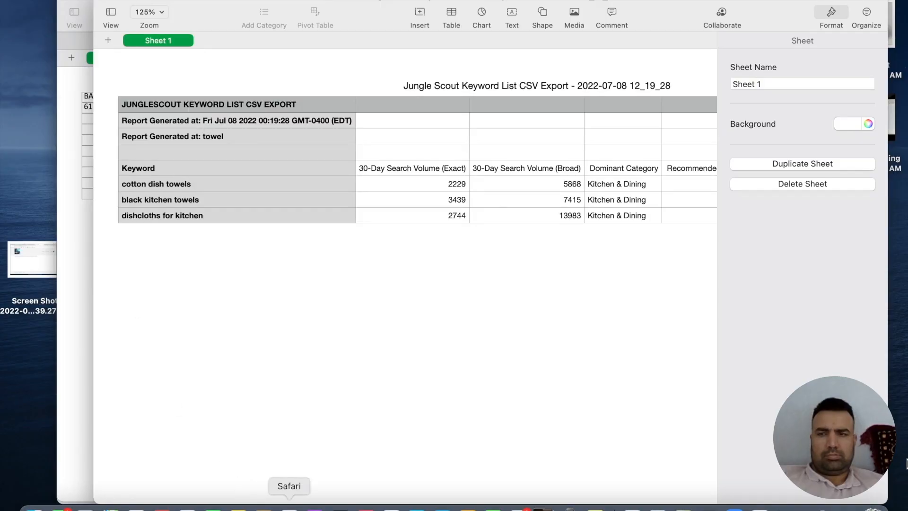
- Switch to Amazon Seller Central in Safari and start adding a product not sold on Amazon
click(289, 507)
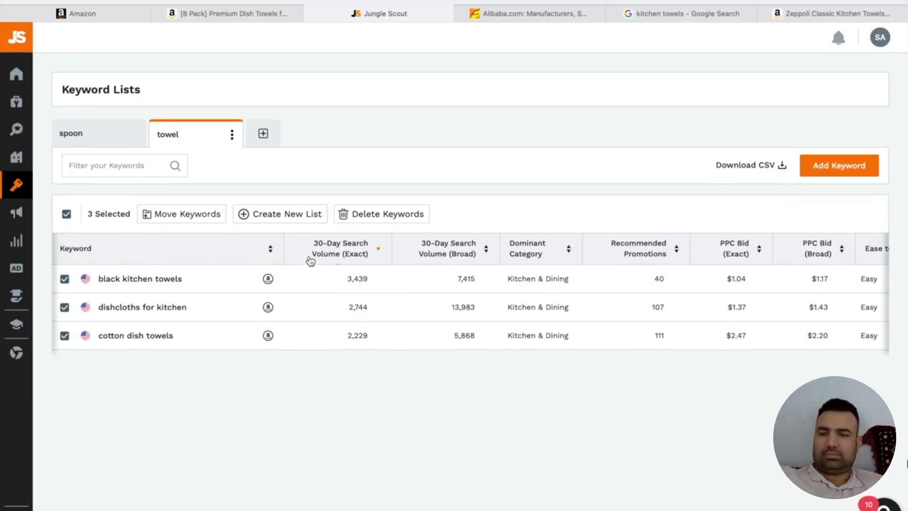
click(78, 15)
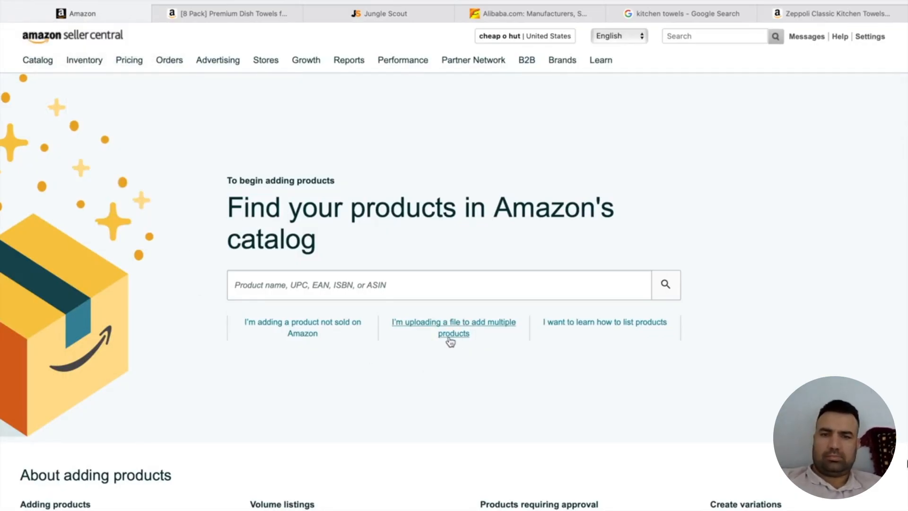
click(310, 329)
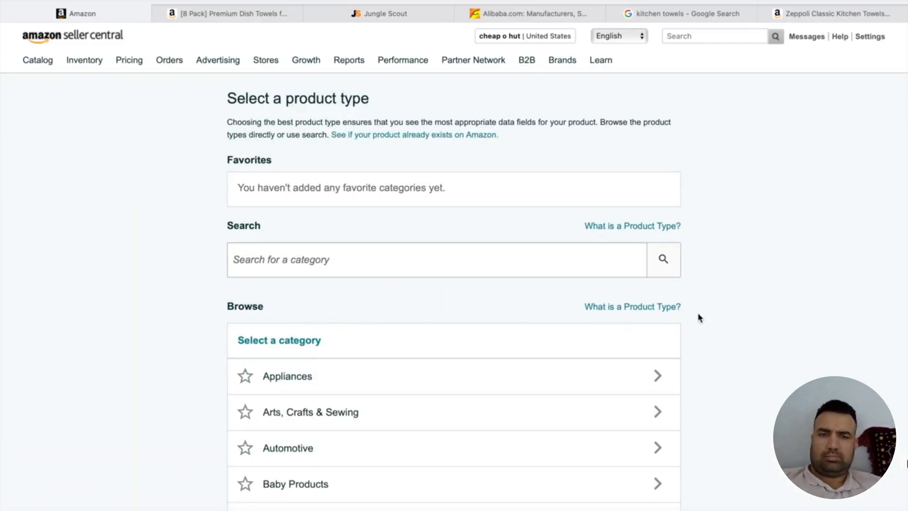
- Browse the product type categories and choose Home & Kitchen
scroll(701, 306, down, 5)
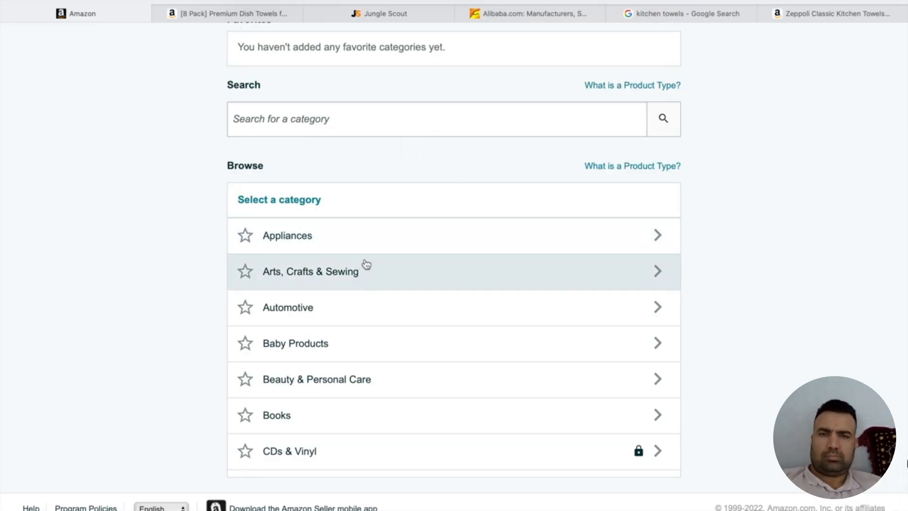
scroll(365, 270, down, 5)
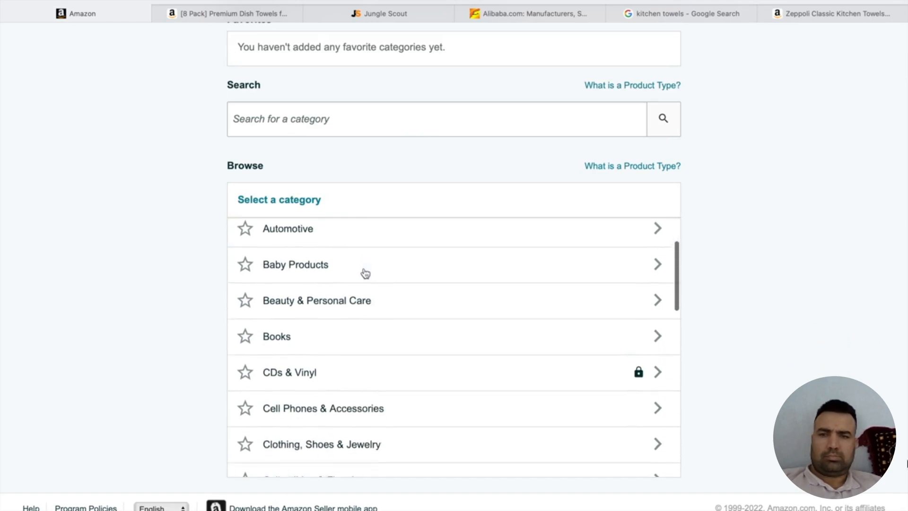
scroll(365, 271, down, 6)
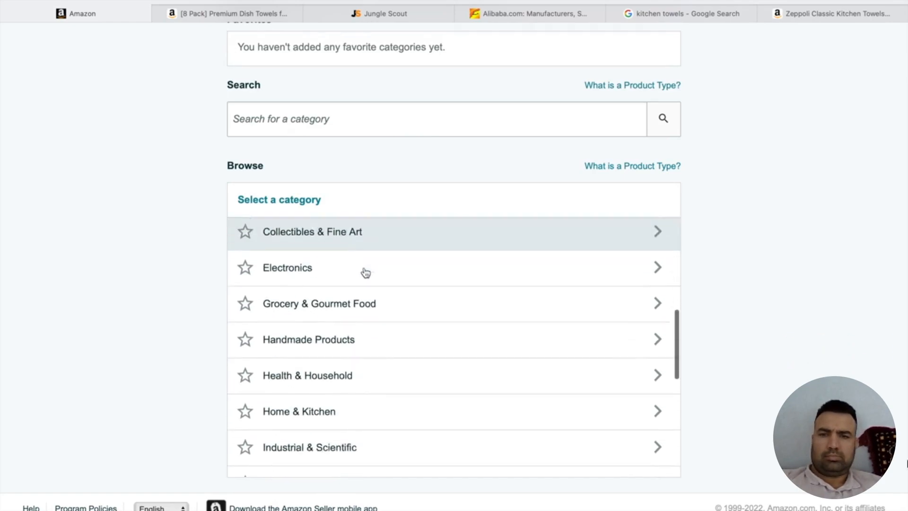
scroll(365, 271, down, 3)
scroll(365, 271, up, 9)
scroll(365, 274, up, 5)
scroll(365, 274, down, 12)
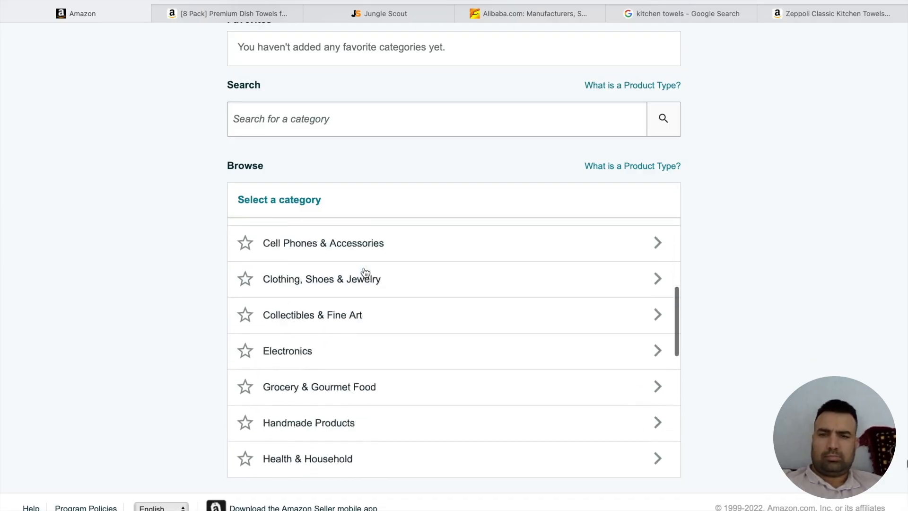
scroll(365, 272, down, 4)
scroll(364, 272, up, 2)
scroll(351, 266, up, 3)
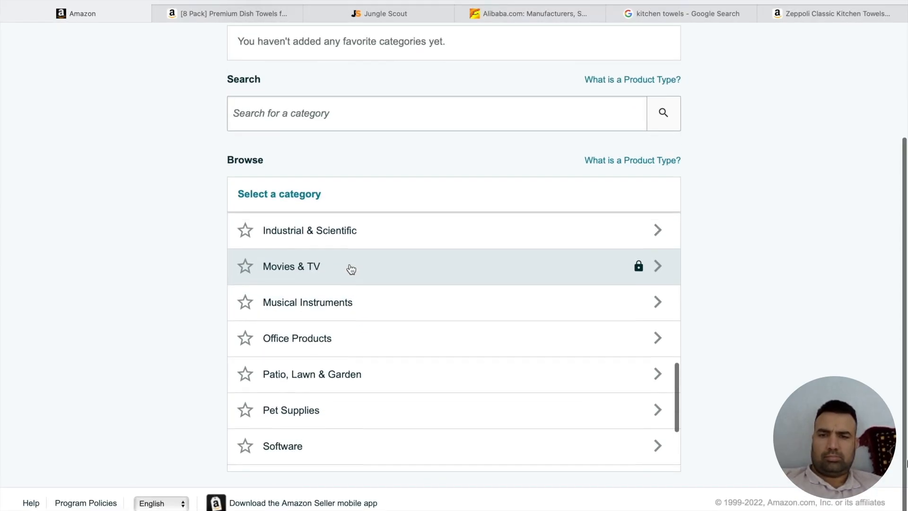
click(526, 259)
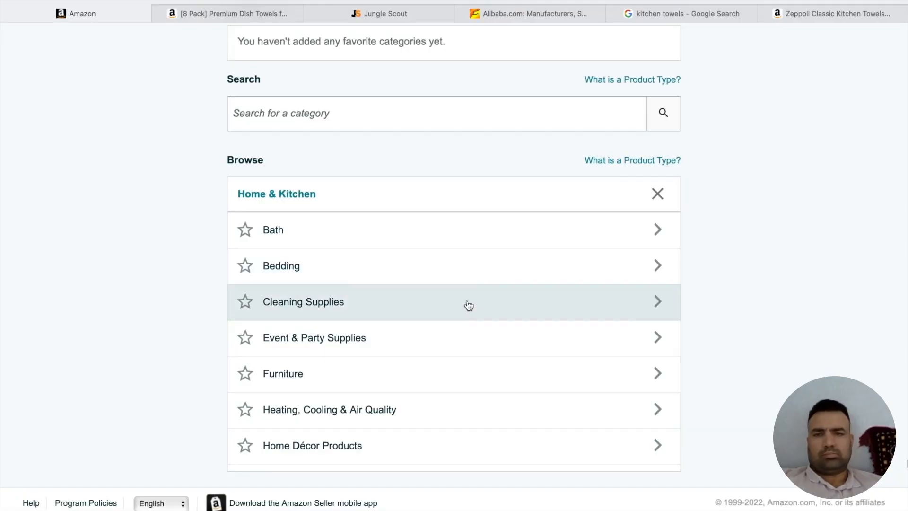
- Choose the Kitchen & Dining subcategory within Home & Kitchen
scroll(467, 306, down, 3)
scroll(469, 305, down, 4)
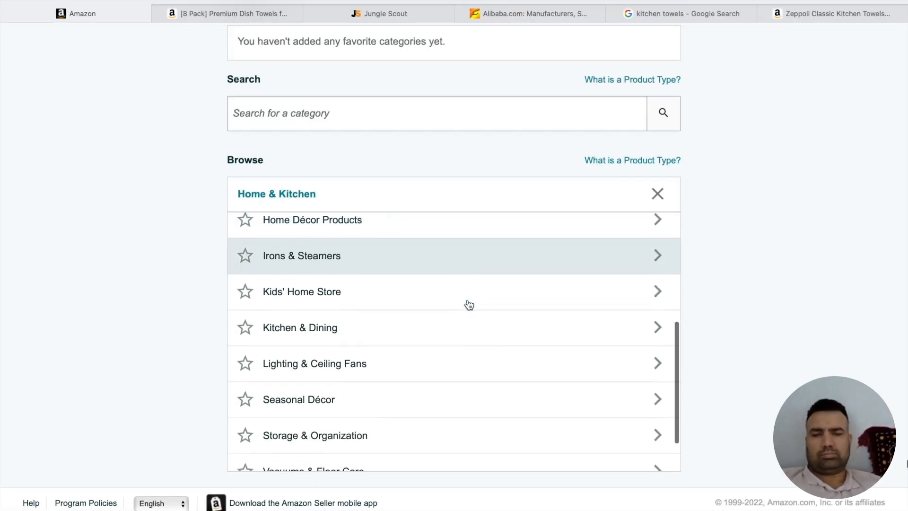
click(467, 312)
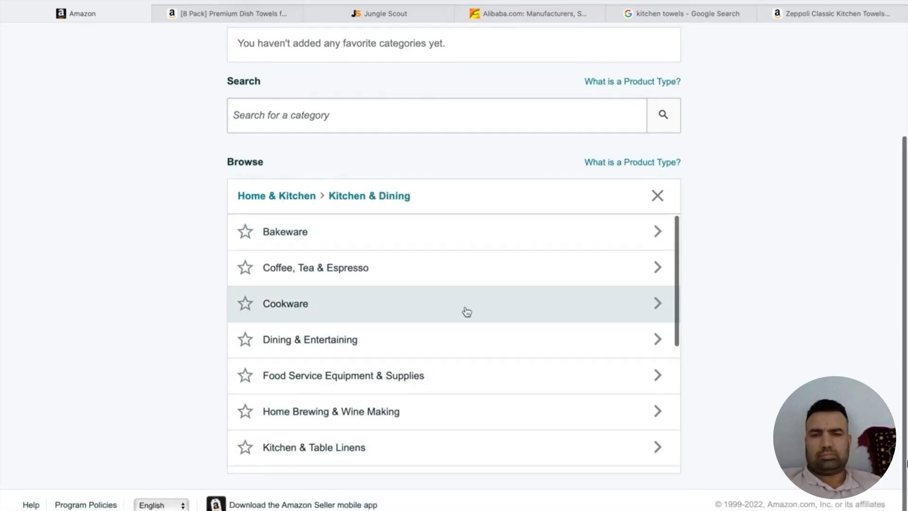
- Look through the Kitchen & Dining subcategories and open Kitchen & Table Linens
scroll(393, 268, down, 3)
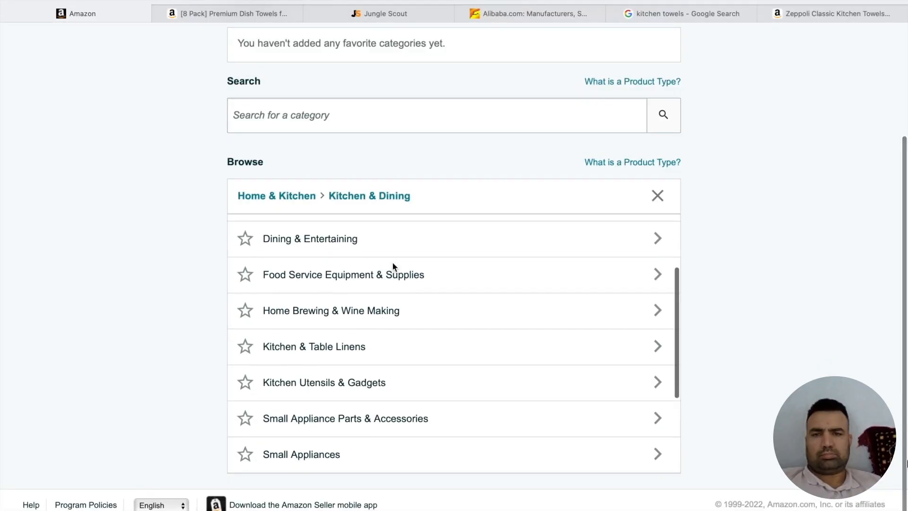
scroll(394, 267, down, 1)
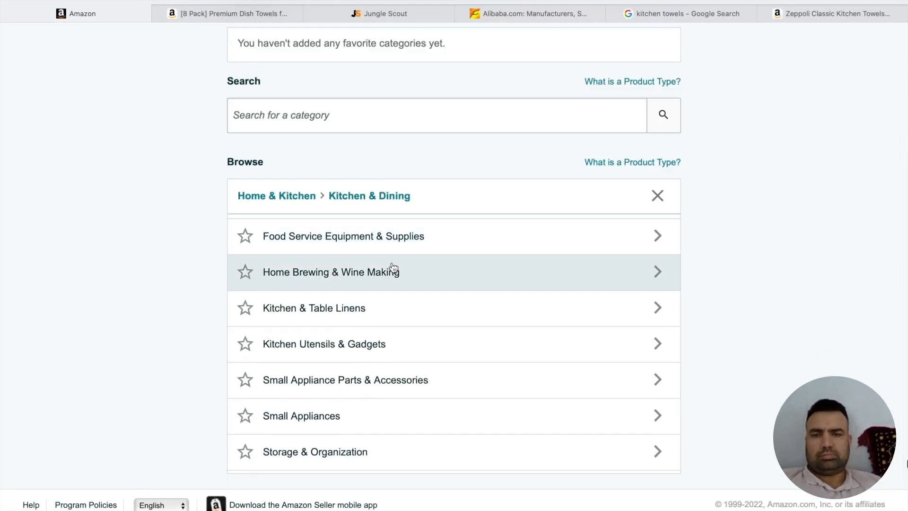
scroll(392, 267, down, 4)
scroll(392, 267, up, 6)
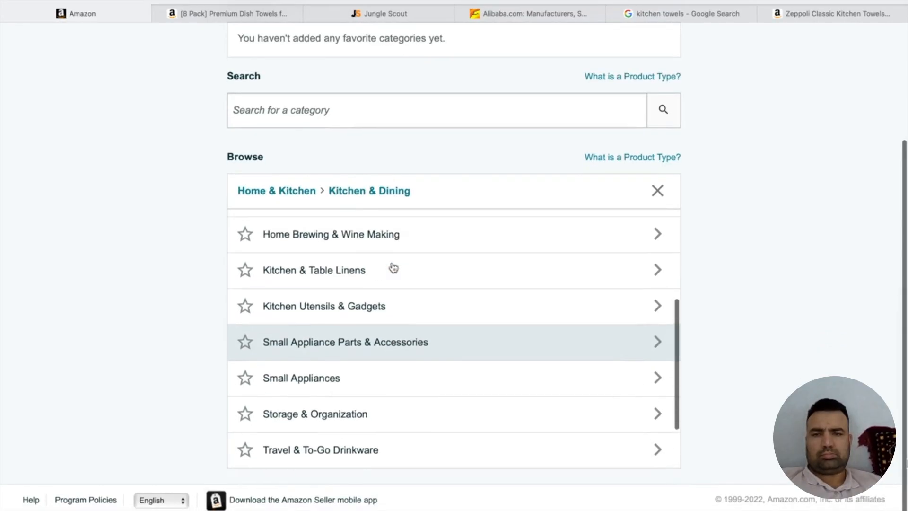
scroll(392, 266, up, 3)
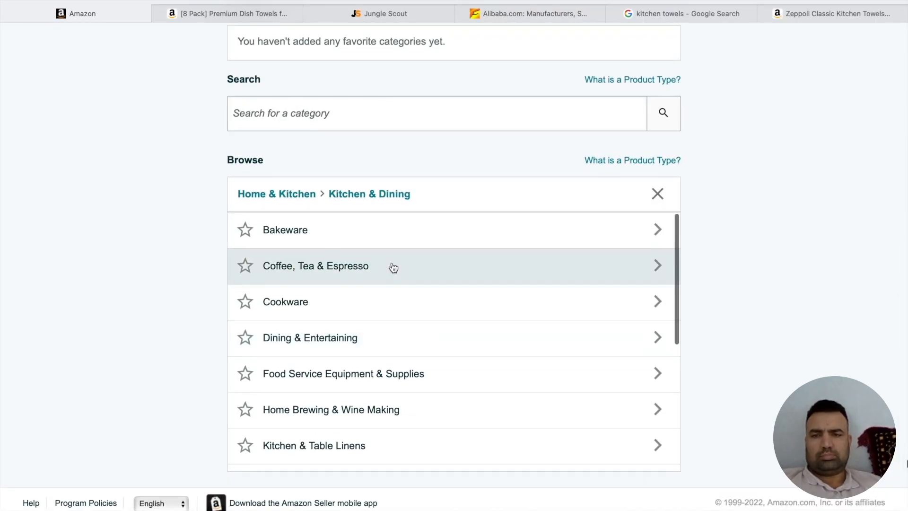
scroll(414, 300, down, 2)
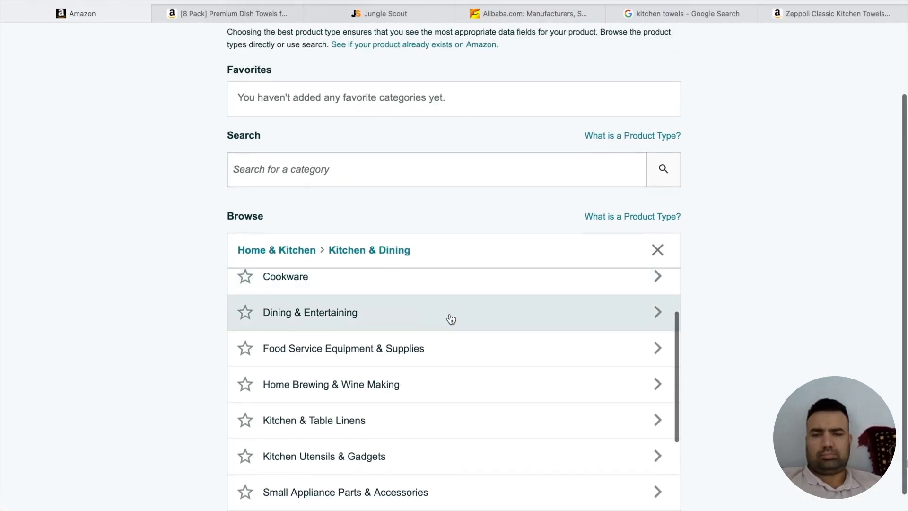
scroll(442, 358, down, 1)
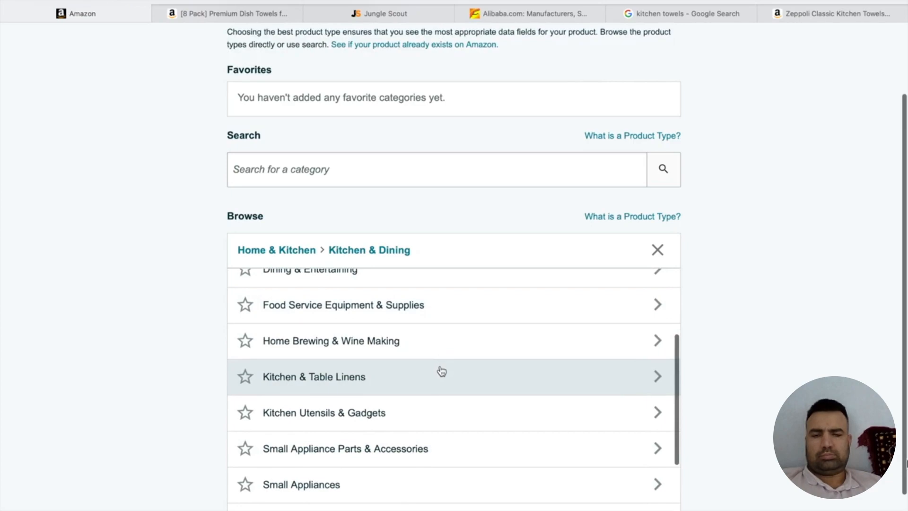
scroll(440, 372, down, 2)
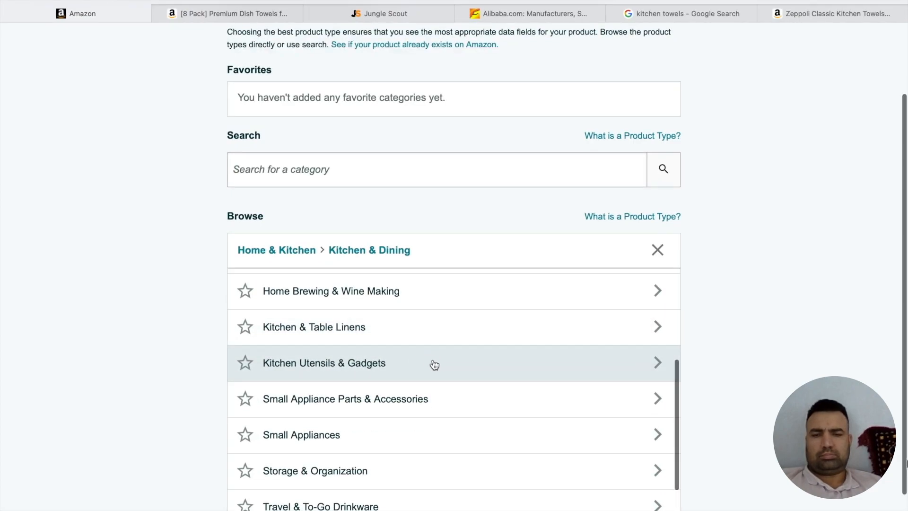
click(422, 335)
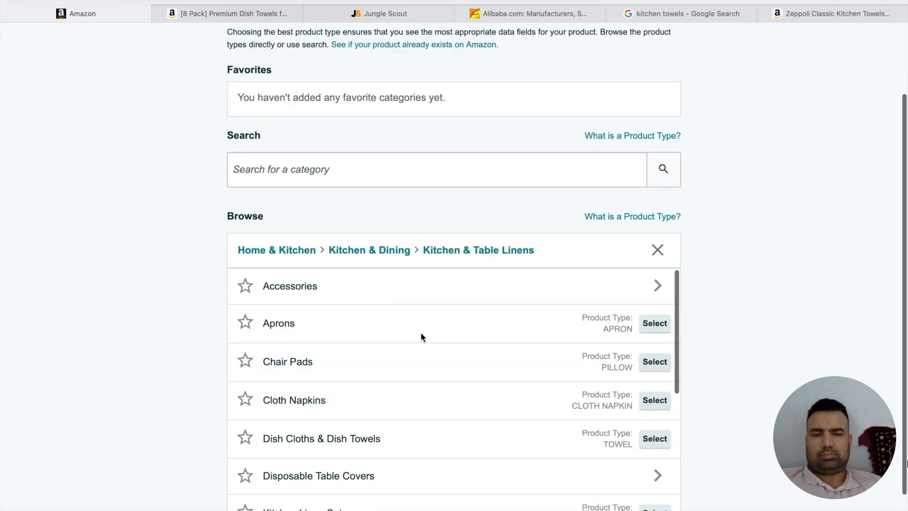
- Review the product types listed under Kitchen & Table Linens for one that suits kitchen towels
scroll(370, 357, down, 1)
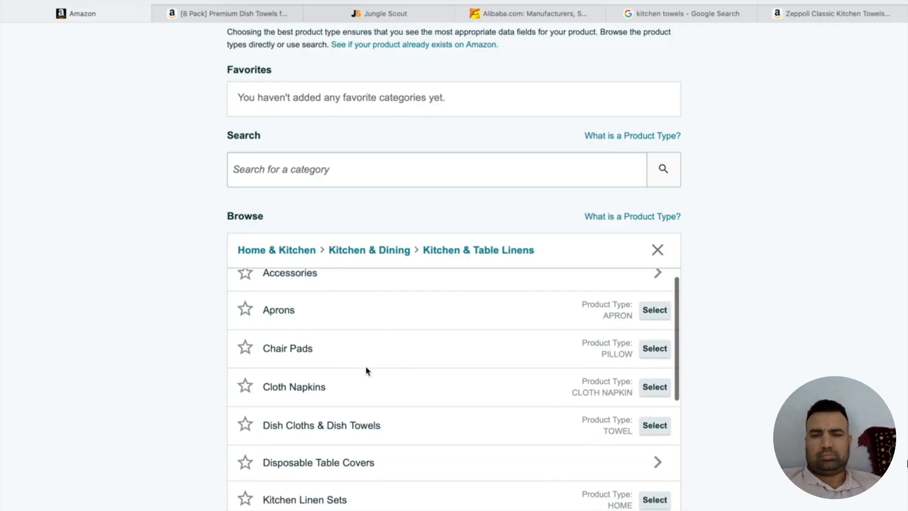
scroll(377, 391, down, 2)
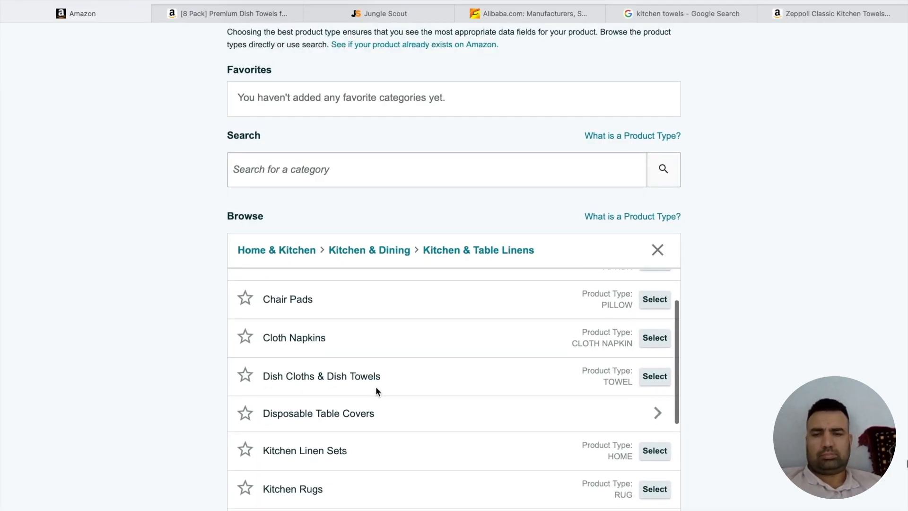
scroll(452, 430, down, 2)
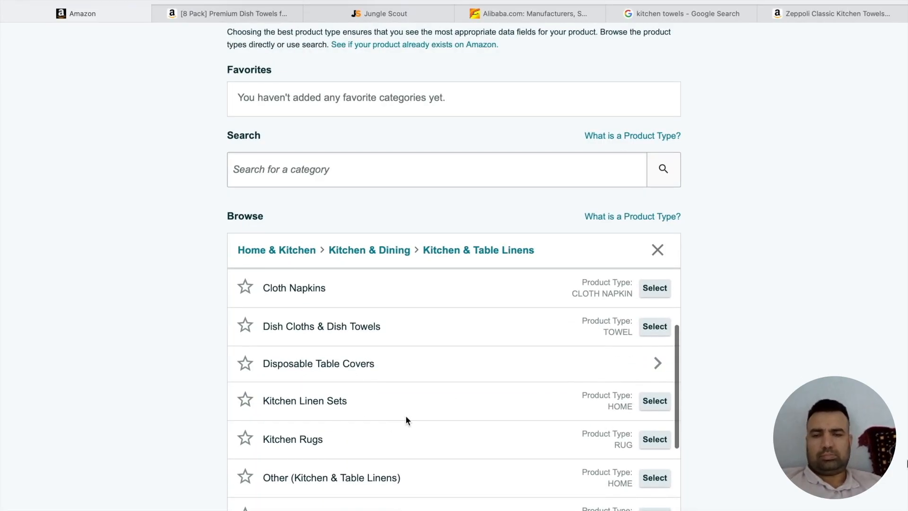
scroll(403, 421, down, 2)
scroll(417, 416, down, 3)
scroll(402, 423, down, 4)
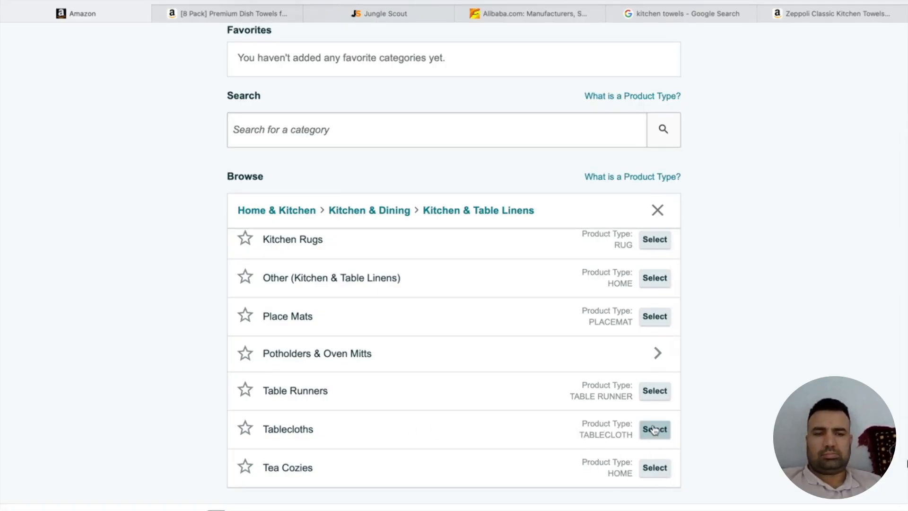
scroll(652, 428, up, 10)
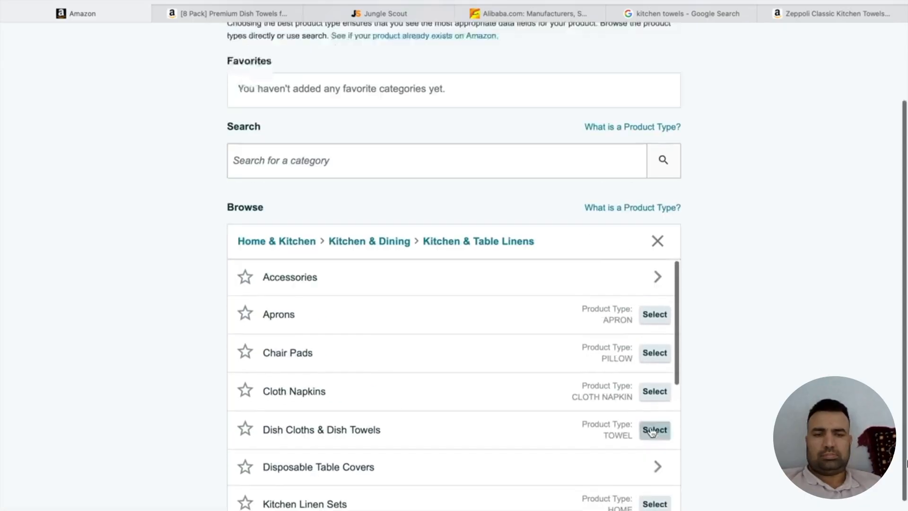
- Search the categories for "kitchen towel" and select the TOWEL product type under Kitchen Utensils & Gadgets > Kitchen Accessories > Dish Cloths & Dish Towels
click(358, 261)
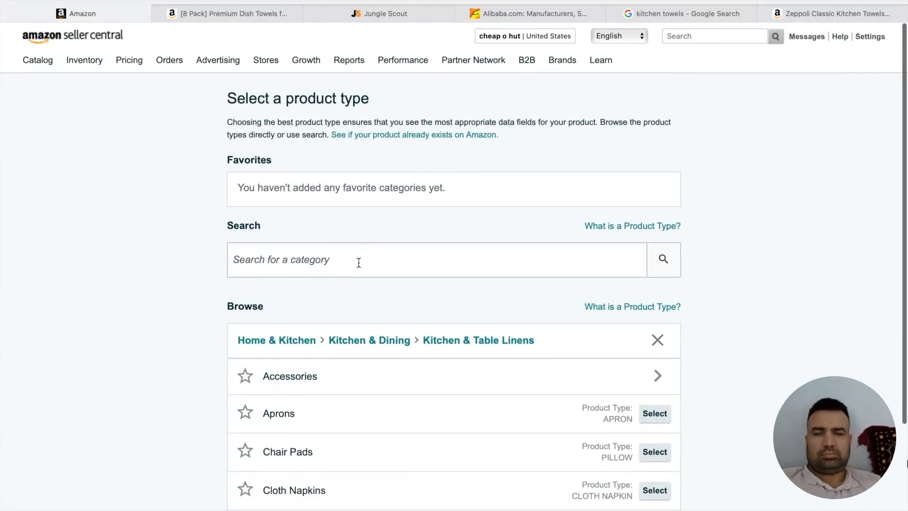
text(kitchen towel)
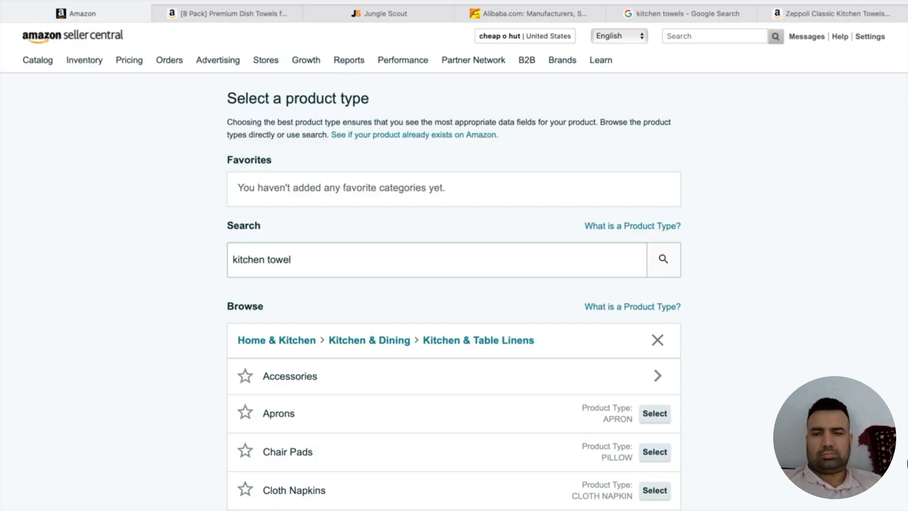
key(Return)
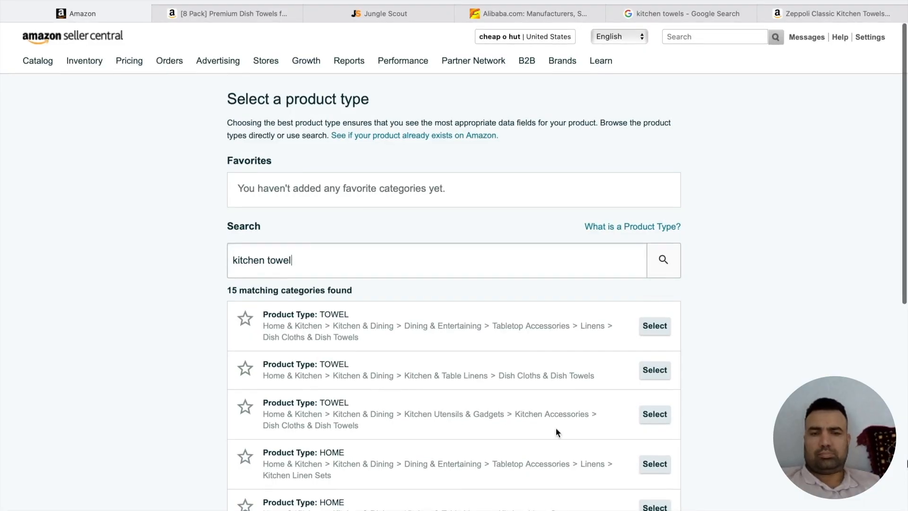
click(654, 413)
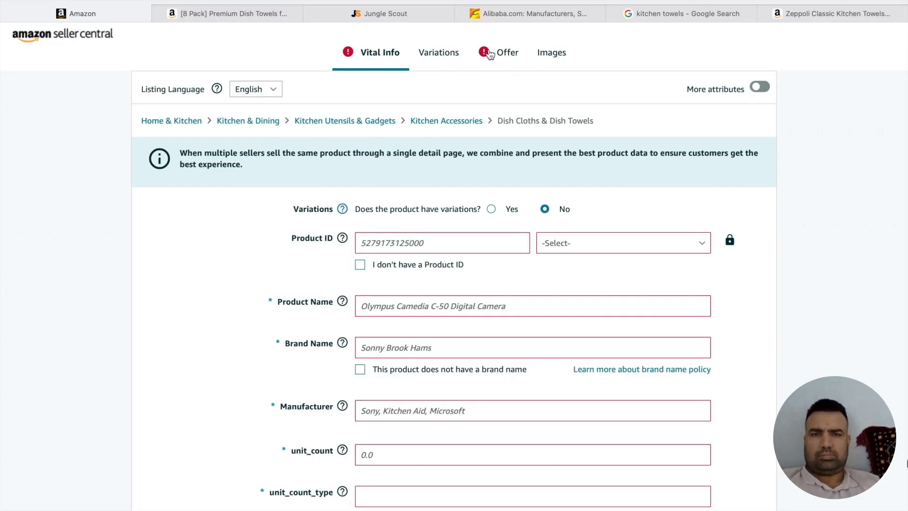
- Switch to the 8-pack Premium Dish Towels listing and examine its title, product attributes and About this item bullet points
scroll(501, 162, down, 1)
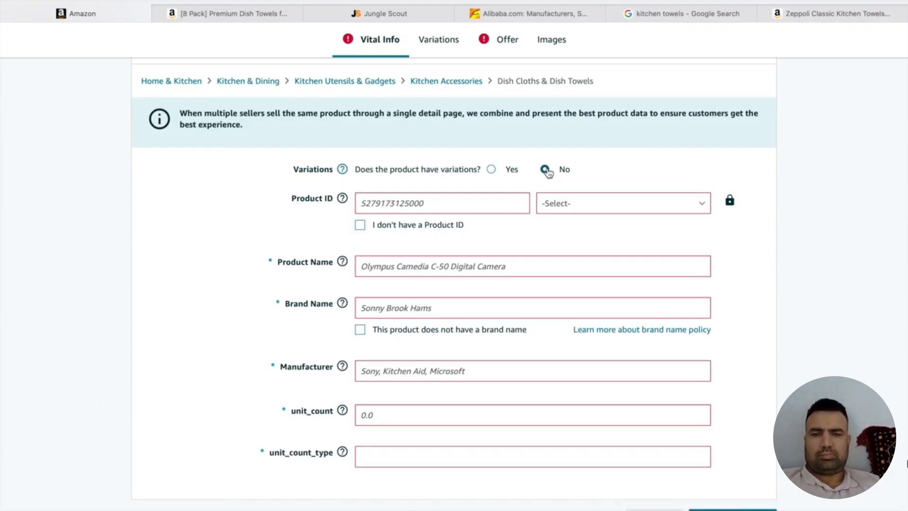
click(254, 18)
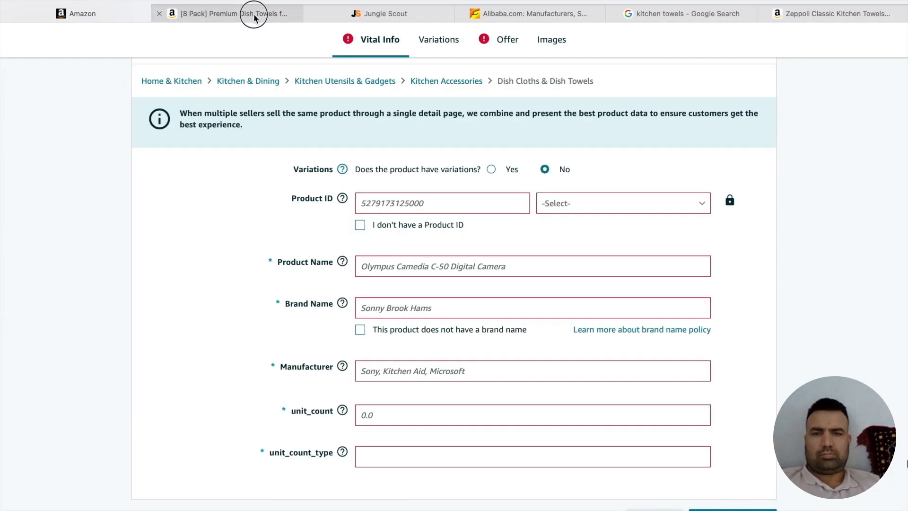
scroll(391, 307, up, 15)
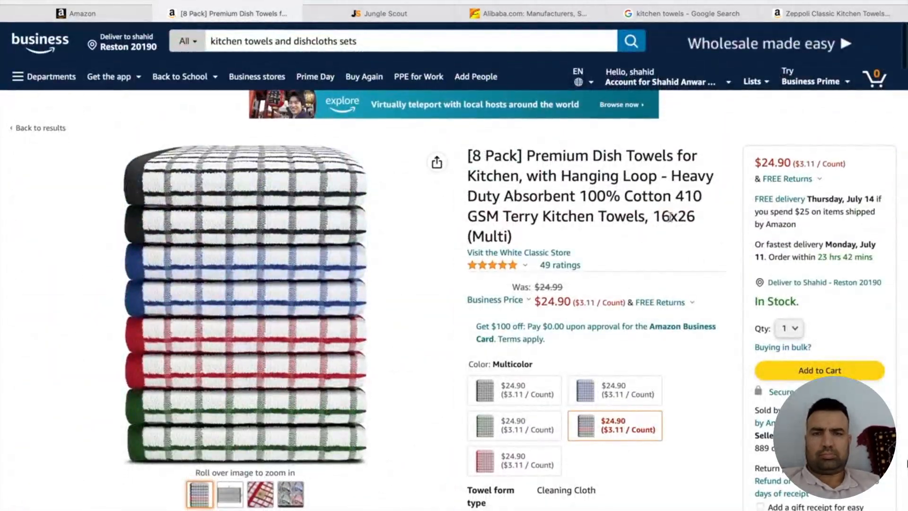
drag(513, 236, 488, 161)
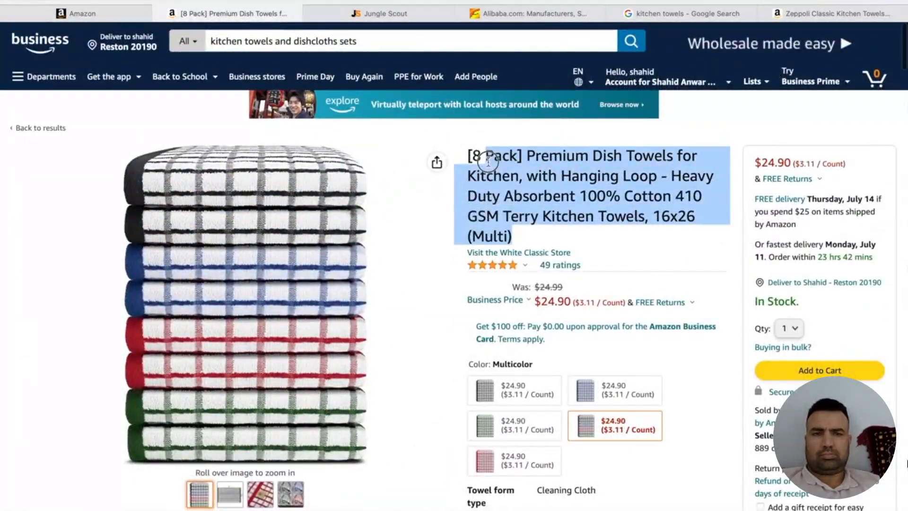
scroll(526, 248, down, 10)
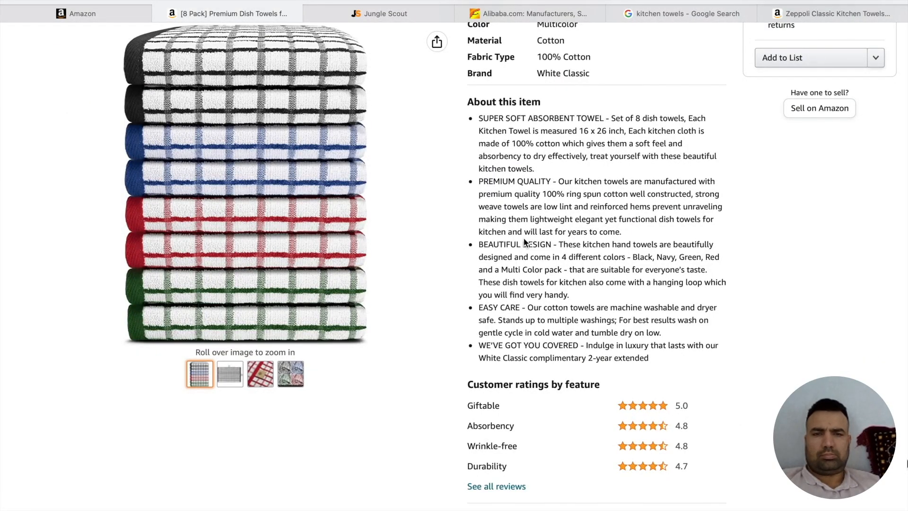
scroll(525, 242, up, 10)
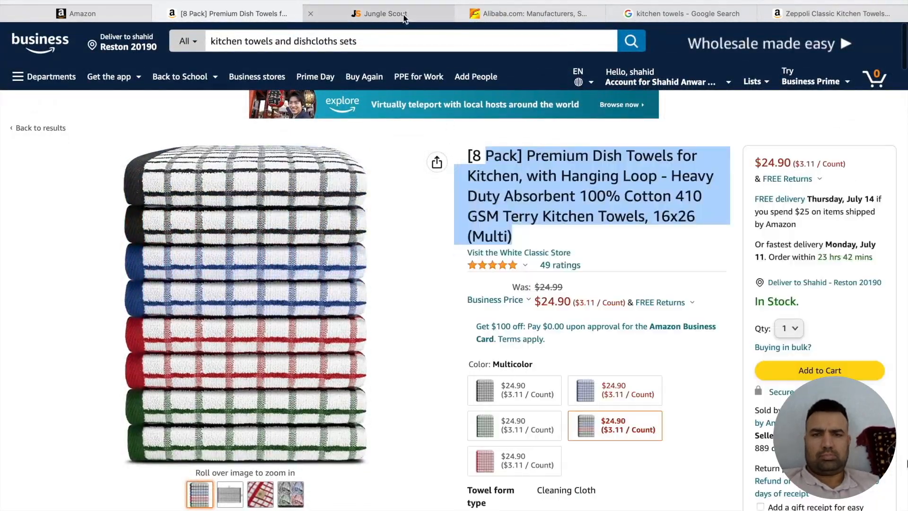
scroll(493, 300, down, 7)
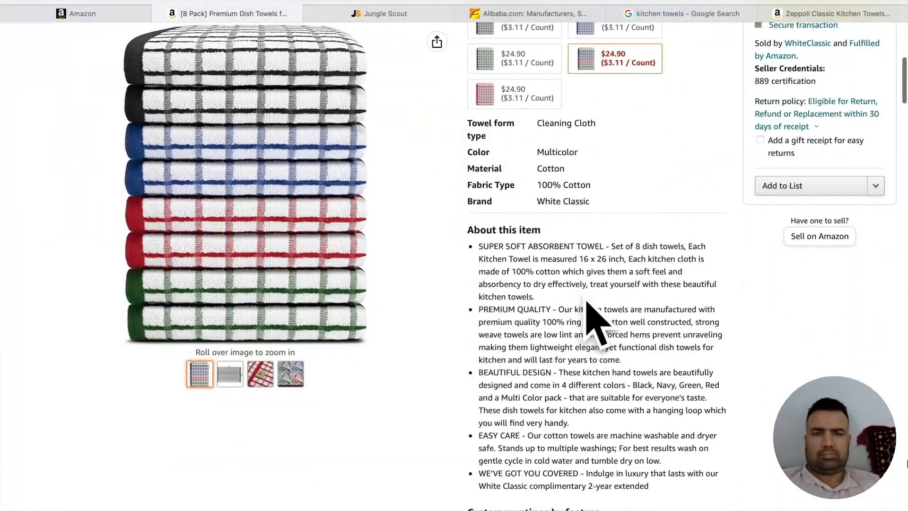
scroll(531, 217, up, 8)
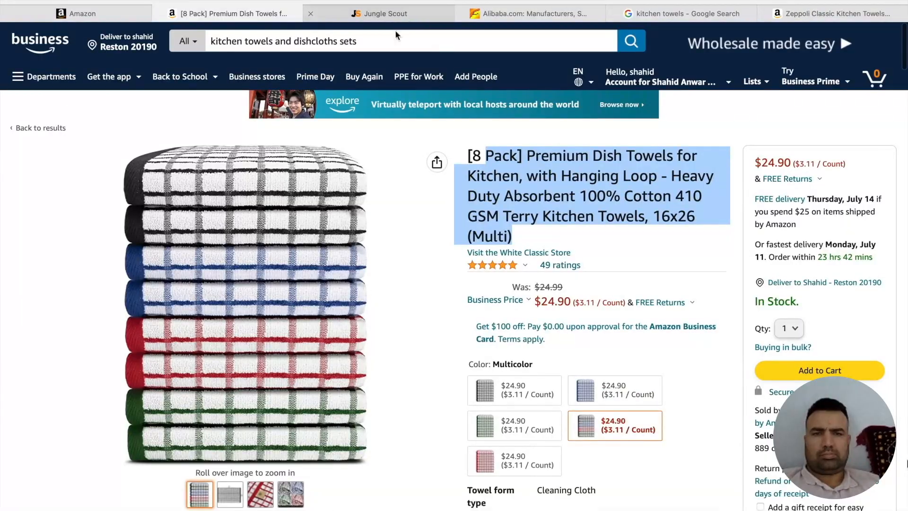
click(513, 134)
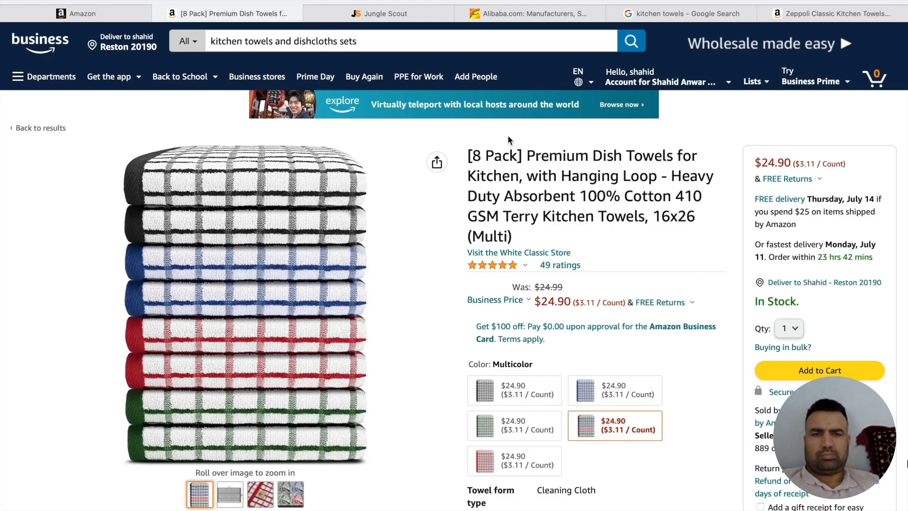
scroll(506, 220, down, 5)
mouse_move(360, 189)
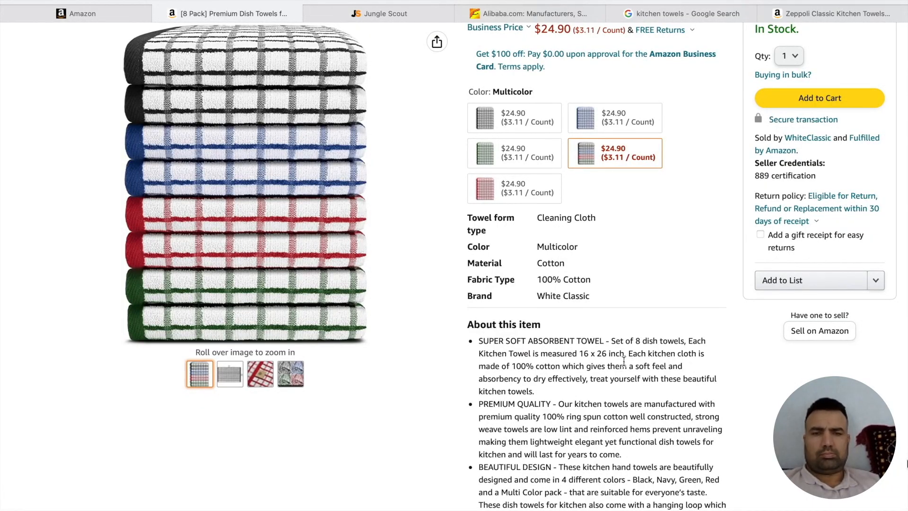
scroll(617, 352, up, 5)
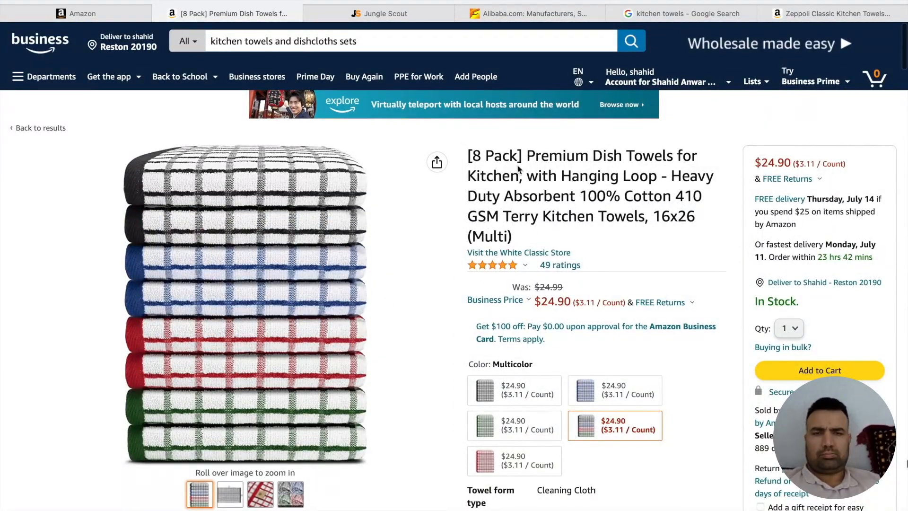
scroll(513, 287, down, 9)
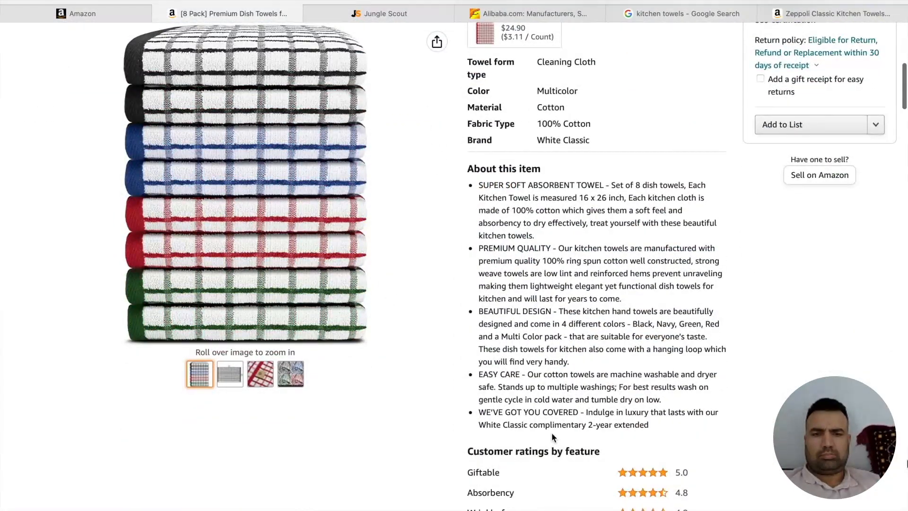
scroll(549, 432, up, 10)
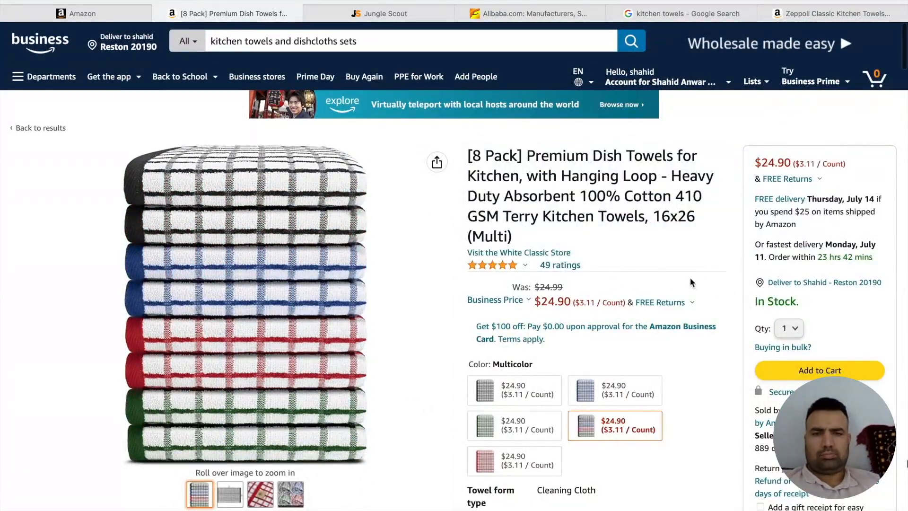
- Return to the Seller Central listing form and try the "I don't have a Product ID" option, clearing it again
click(145, 14)
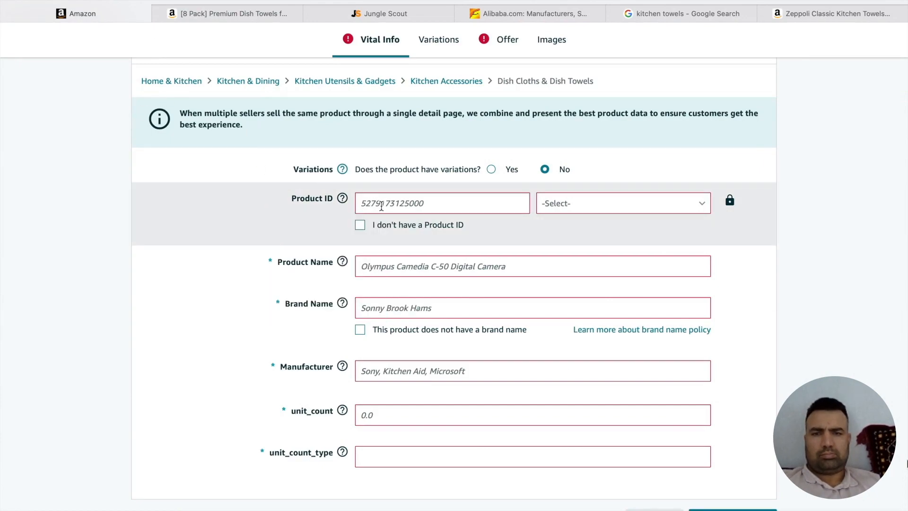
scroll(382, 207, up, 1)
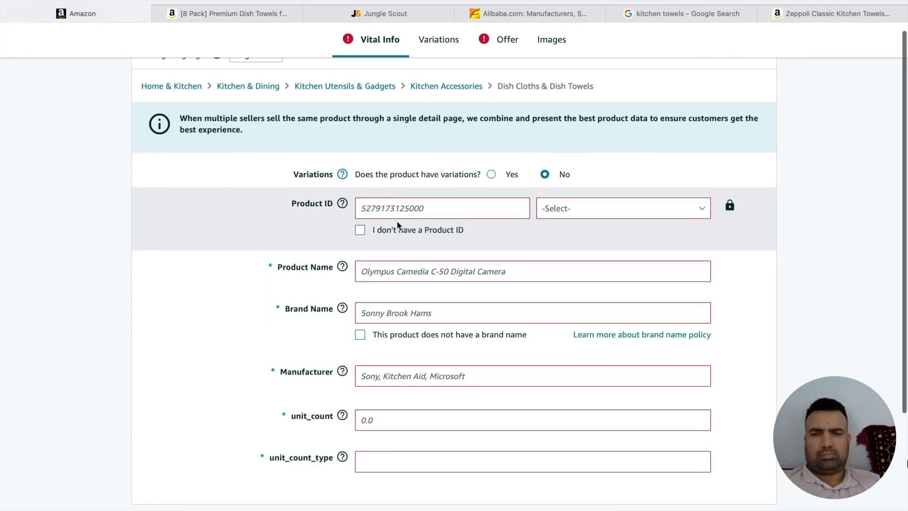
click(360, 230)
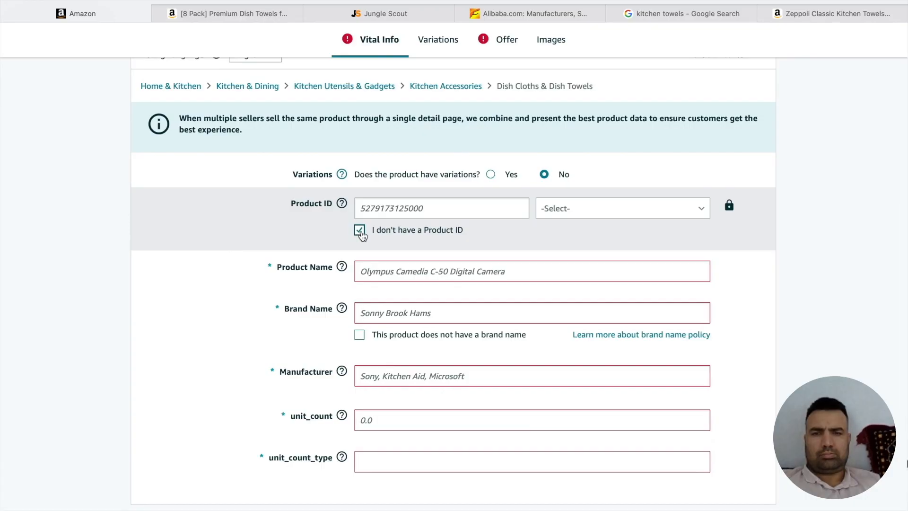
click(361, 231)
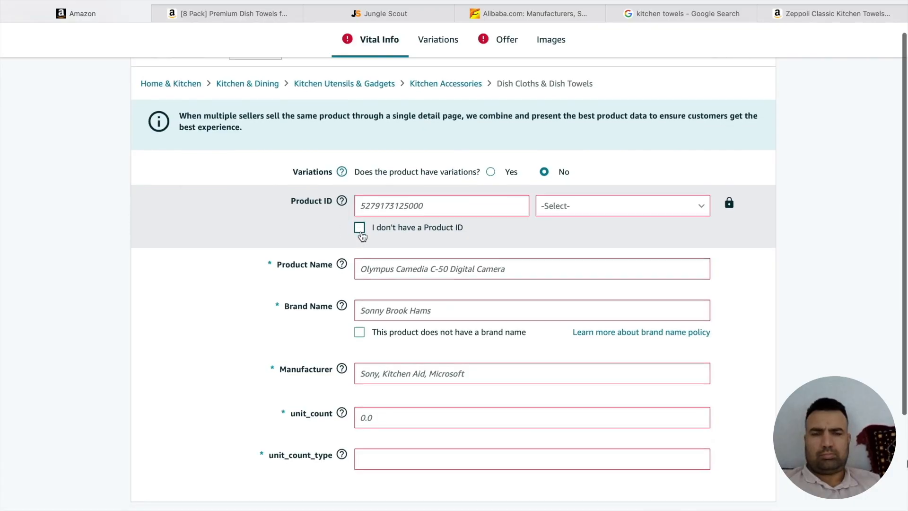
click(395, 210)
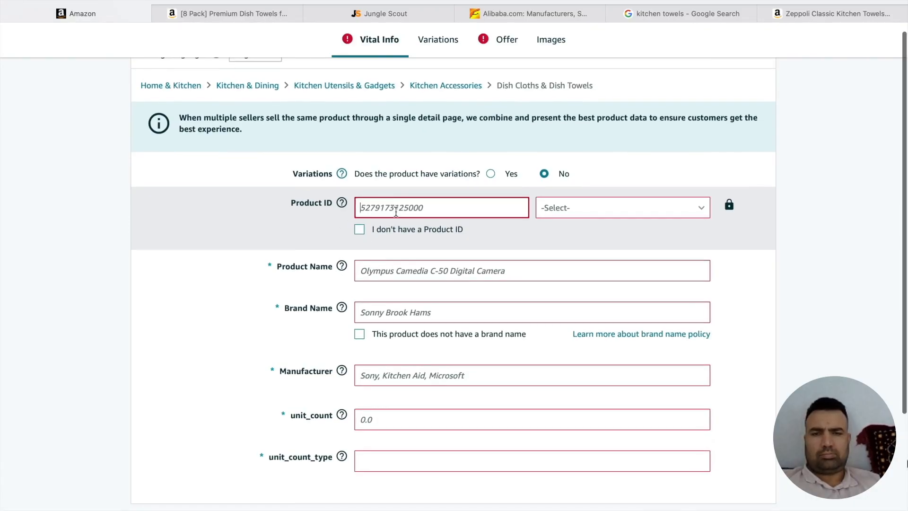
scroll(512, 502, up, 1)
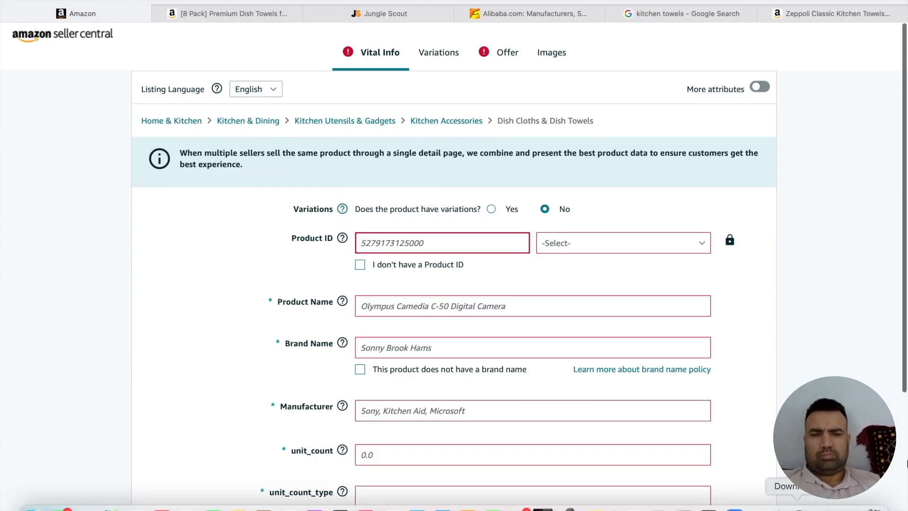
- Open the barcode spreadsheet from the downloaded EAN and UPC numbers folder and copy the barcode number in cell A2
click(797, 508)
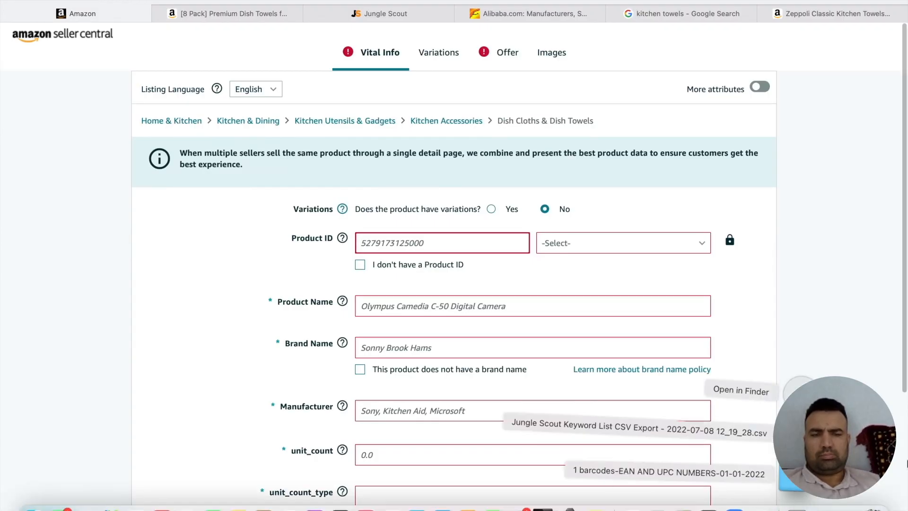
click(790, 485)
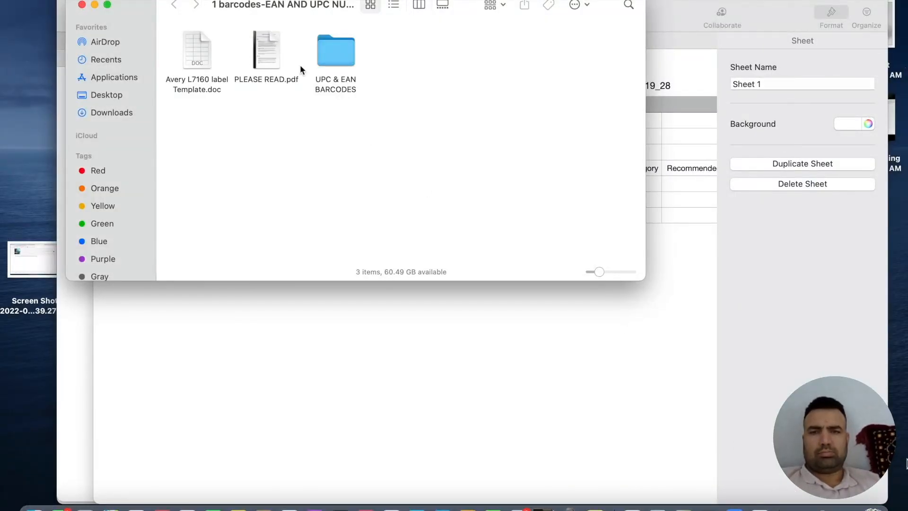
click(325, 68)
double_click(325, 68)
double_click(274, 52)
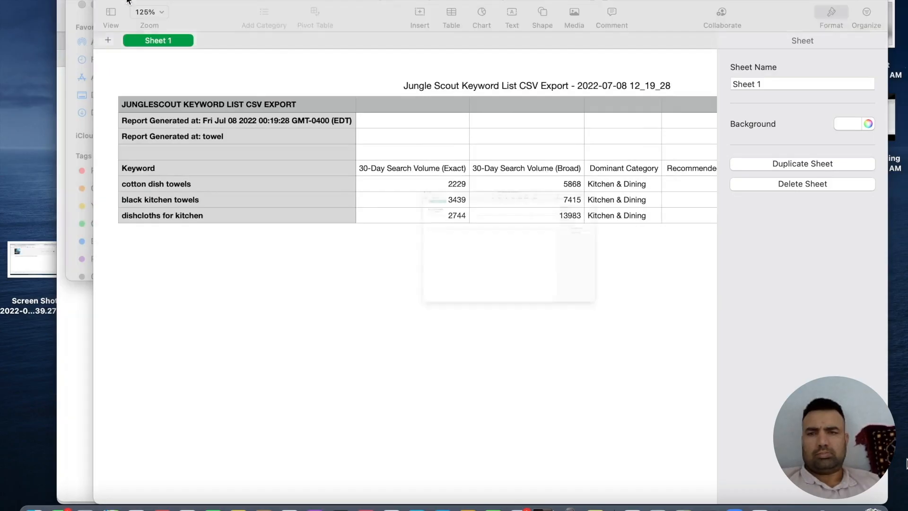
click(187, 87)
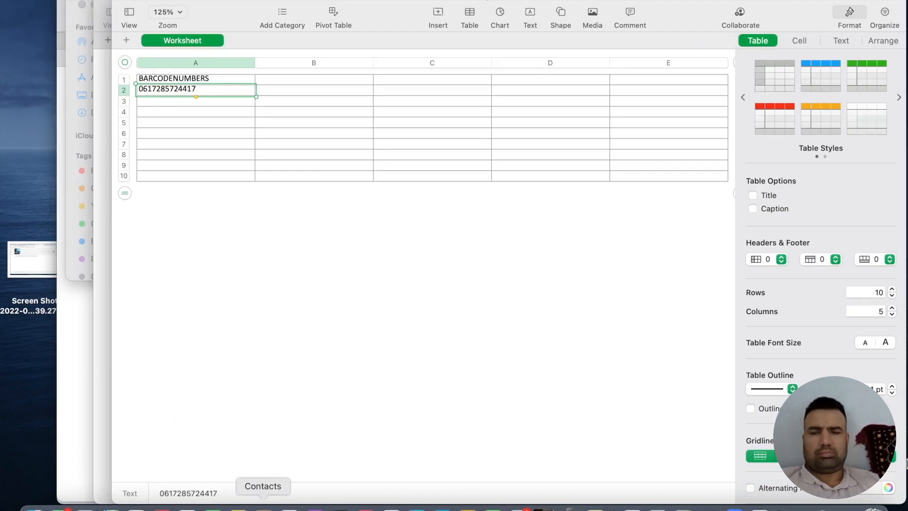
click(289, 505)
key(super+v)
click(574, 252)
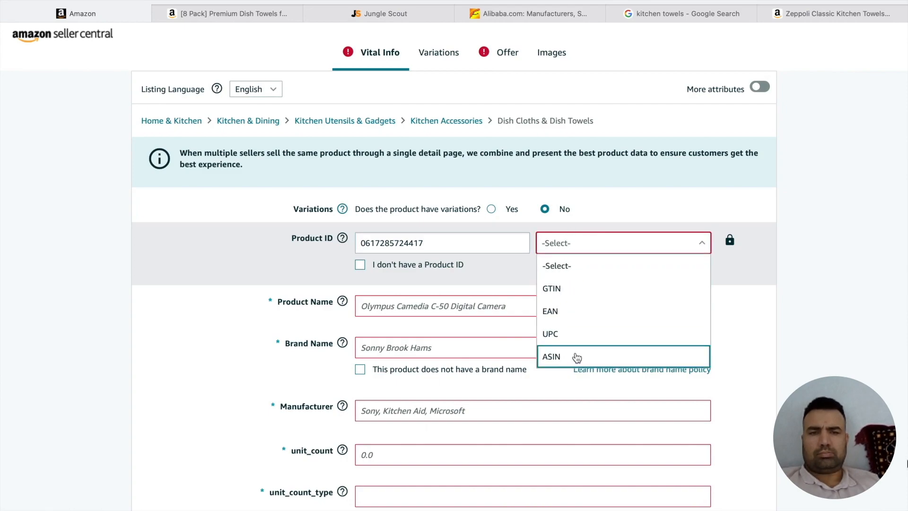
click(560, 287)
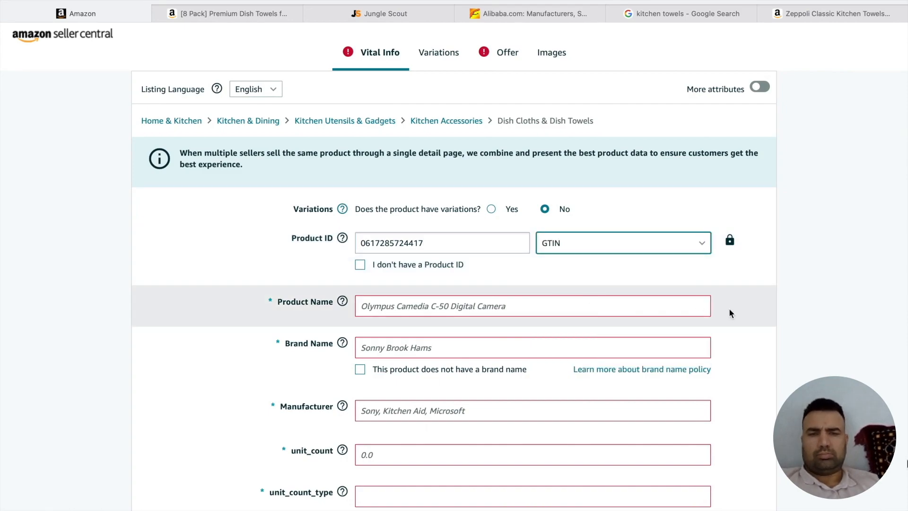
- Set the Product Name to "kitchen towel" and mark the product as having no brand name
scroll(735, 309, down, 2)
click(396, 250)
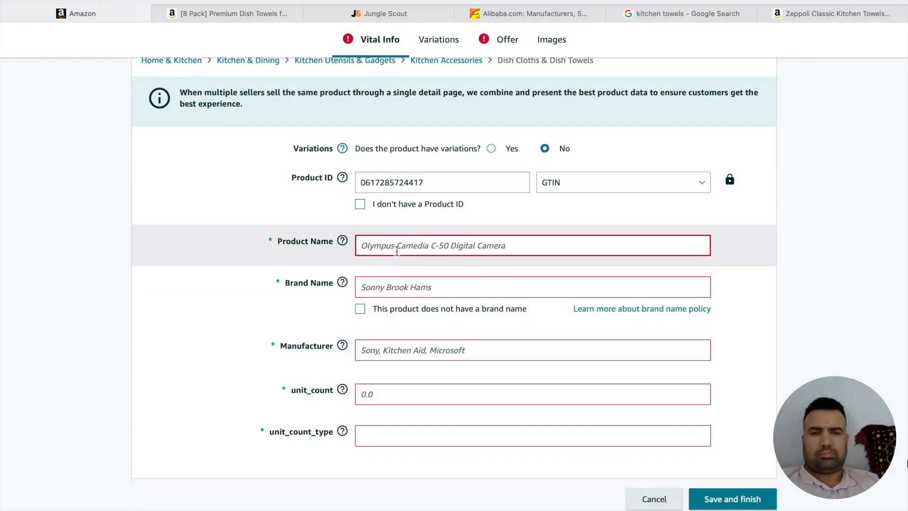
text(kitchen towel)
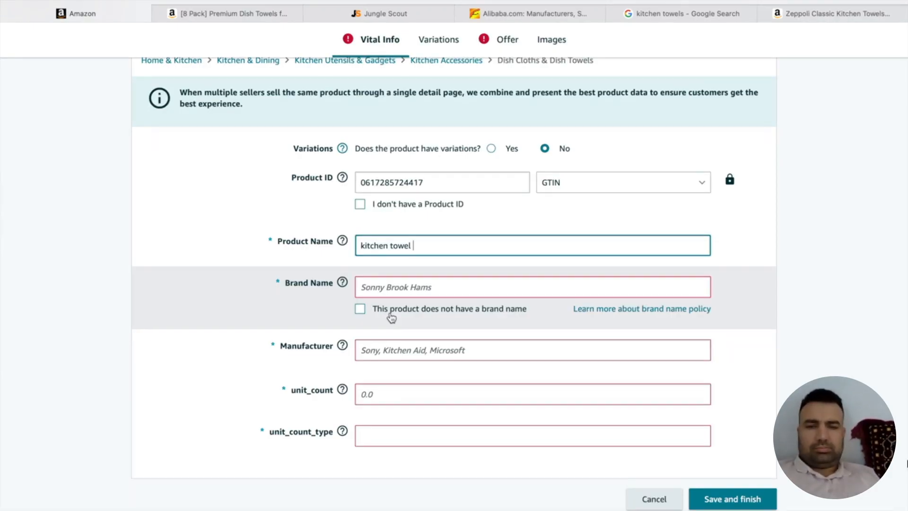
click(359, 310)
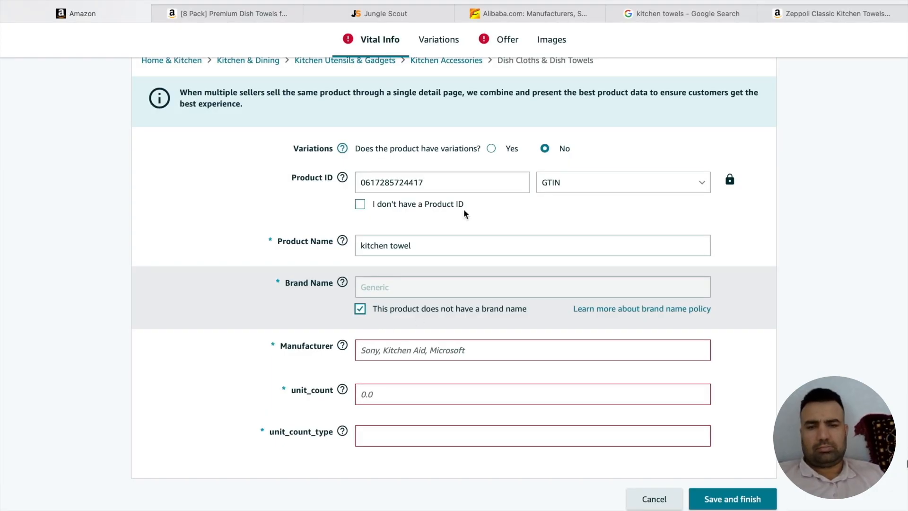
- Switch to Alibaba, look through its home page down to the Just For You products, and revisit the 8-pack dish towels listing
click(518, 14)
scroll(502, 245, down, 6)
scroll(503, 245, down, 15)
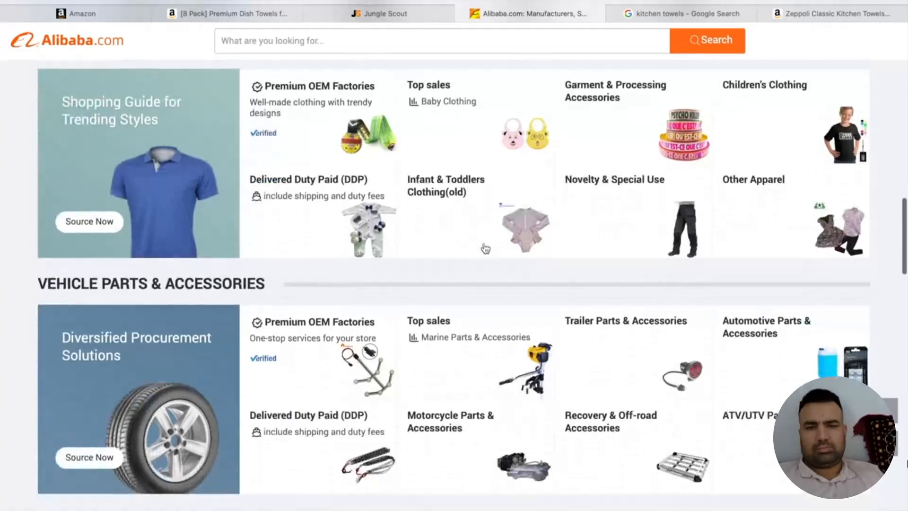
scroll(486, 249, down, 5)
scroll(486, 248, down, 3)
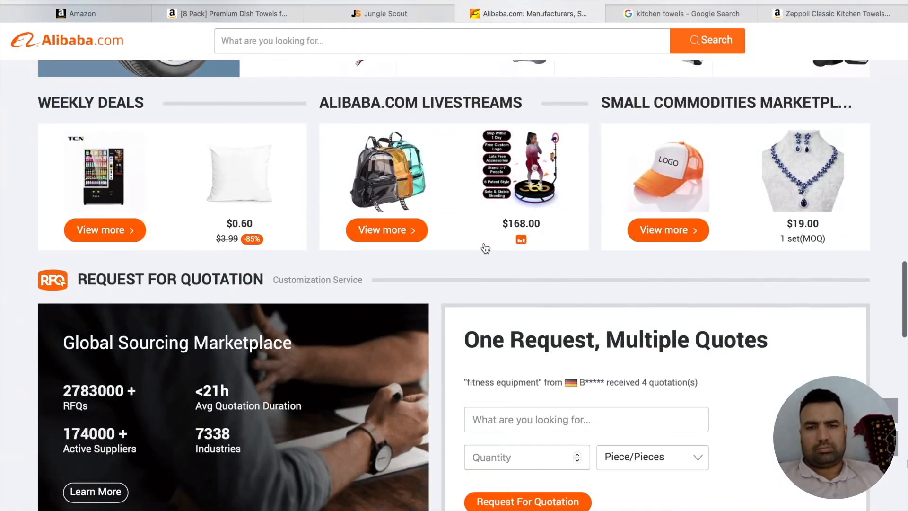
scroll(485, 248, down, 8)
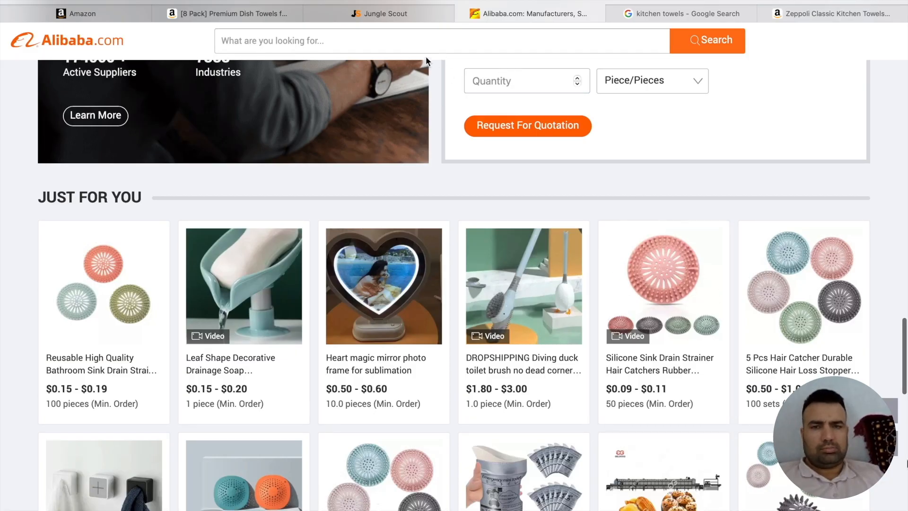
click(260, 6)
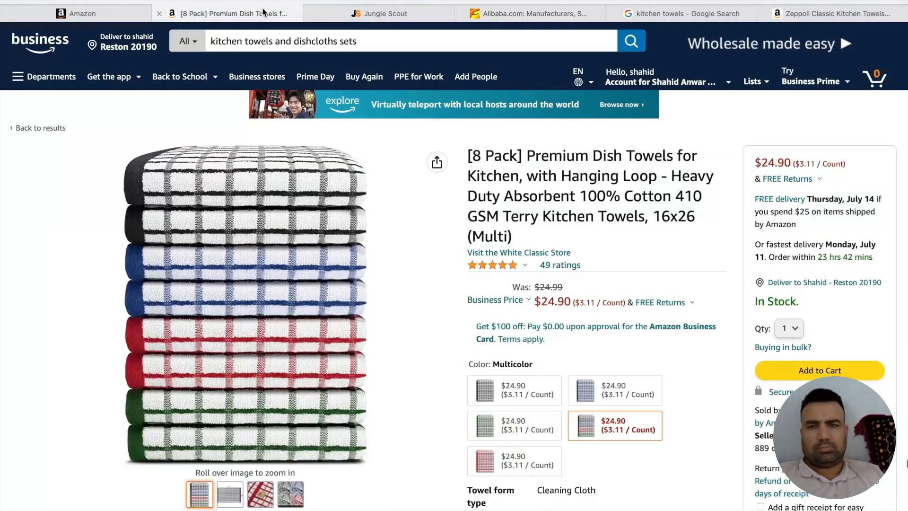
- Return to the Seller Central listing form and set the Manufacturer to "generic"
click(140, 13)
scroll(407, 337, down, 1)
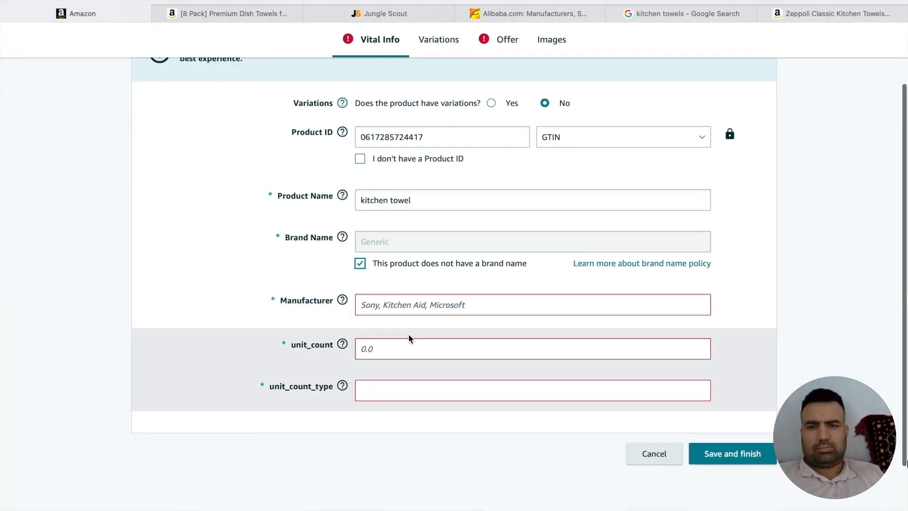
click(399, 304)
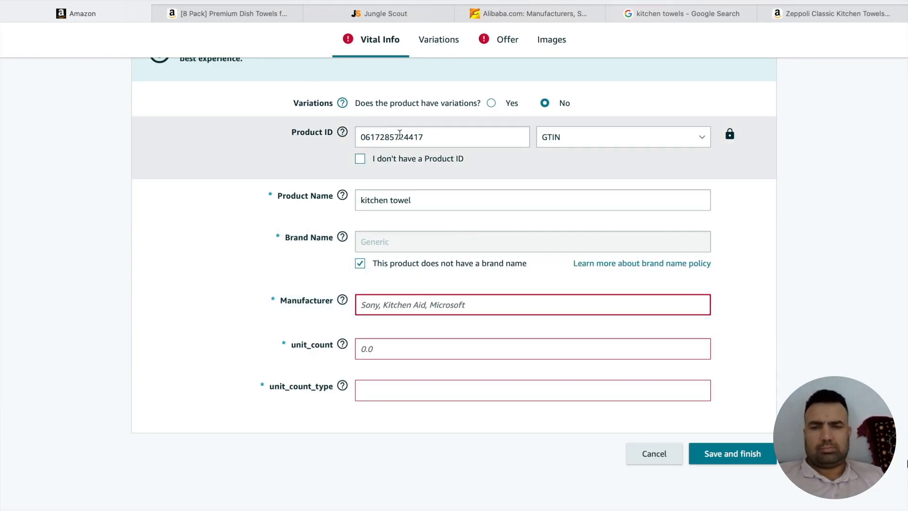
text(genri)
key(BackSpace)
key(BackSpace)
text(eric)
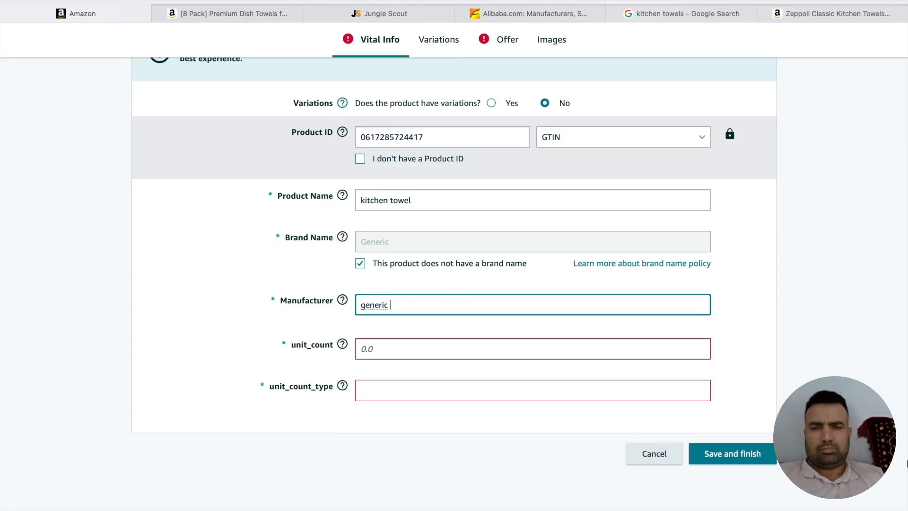
- Examine the products and minimum orders in Alibaba's Just For You section, ending on the 8-pack dish towels listing
click(390, 342)
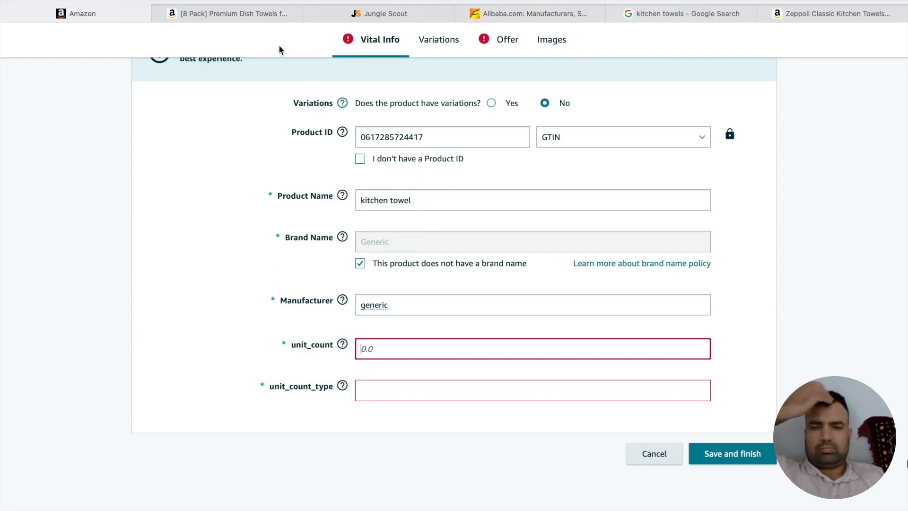
click(512, 15)
scroll(546, 296, down, 2)
scroll(546, 295, down, 15)
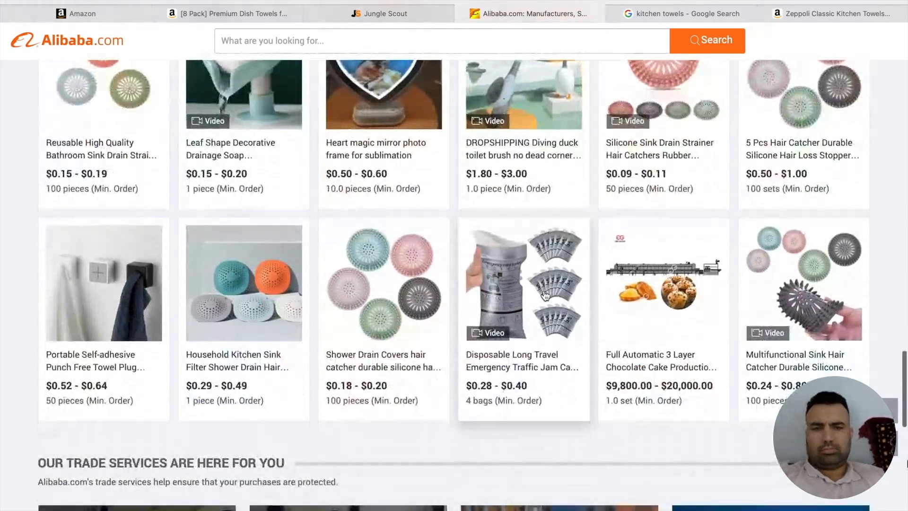
scroll(545, 296, up, 10)
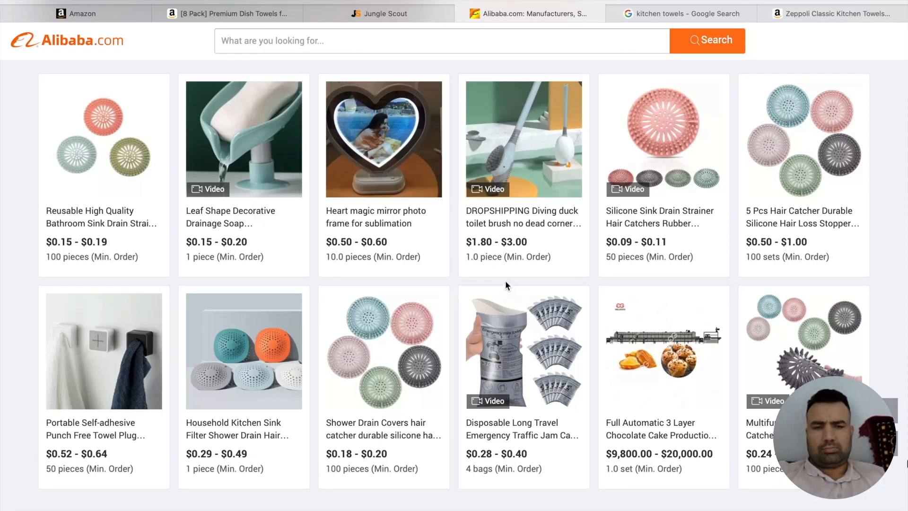
scroll(402, 233, up, 1)
scroll(399, 232, down, 3)
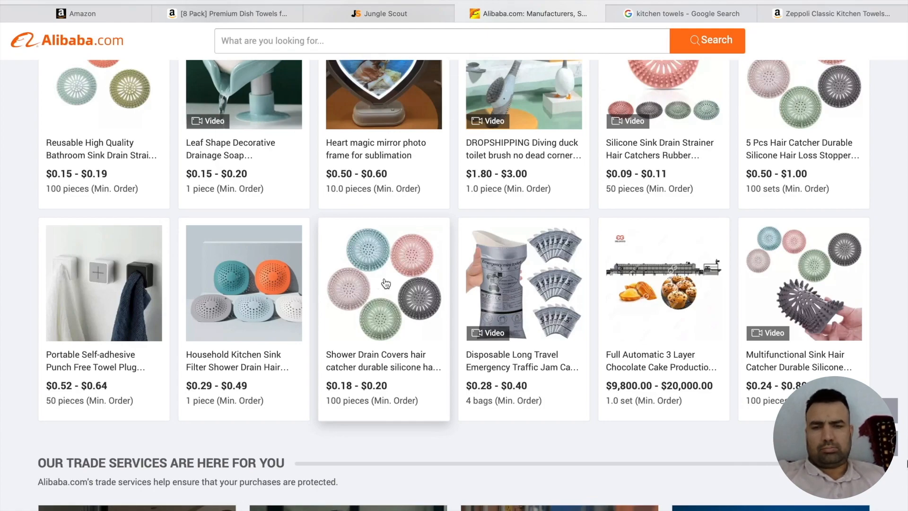
click(218, 11)
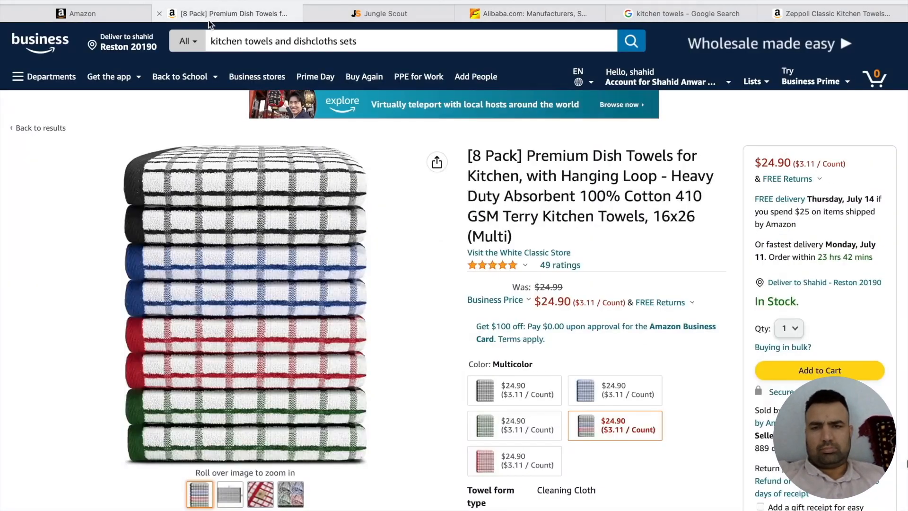
- Return to the Seller Central listing form and set unit_count to 1, trying 6 along the way
click(124, 19)
click(495, 351)
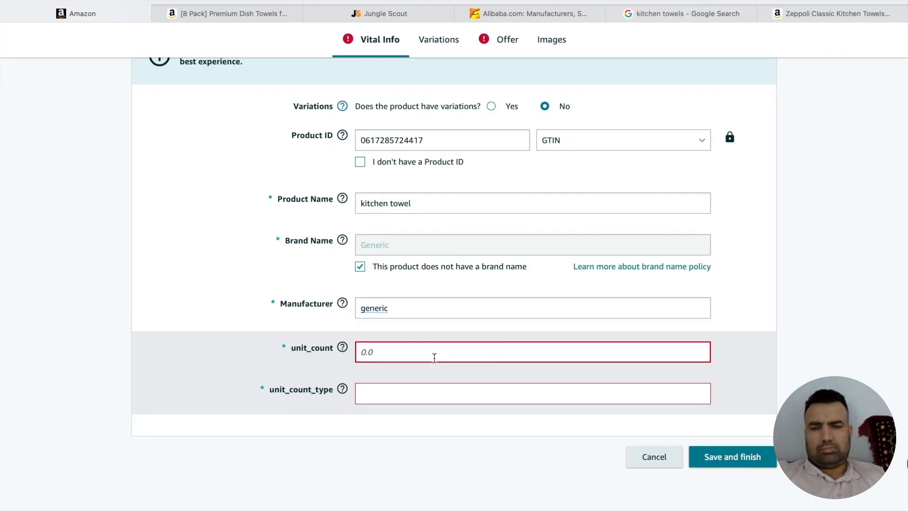
text(1)
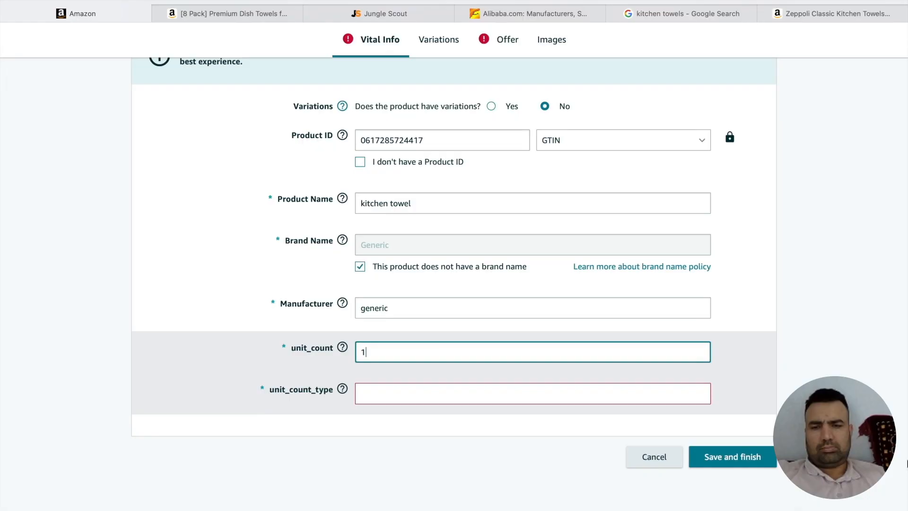
key(BackSpace)
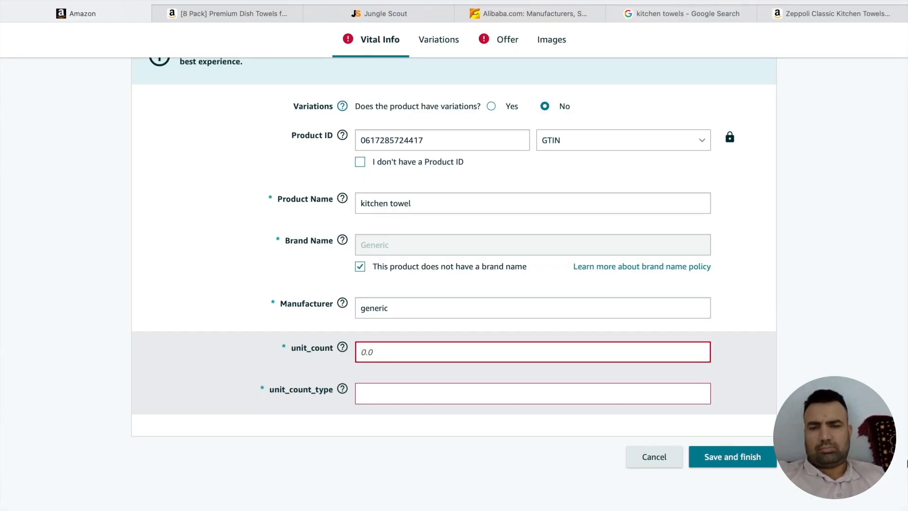
text(6)
key(BackSpace)
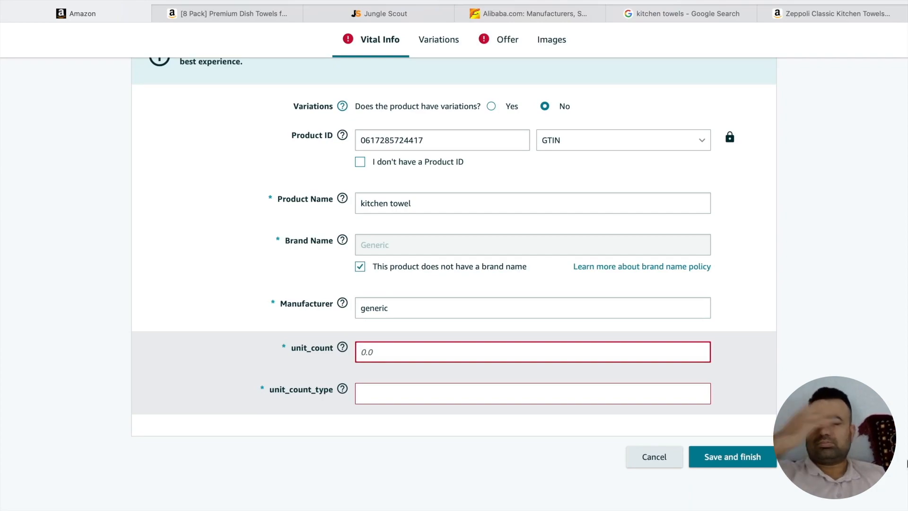
text(1)
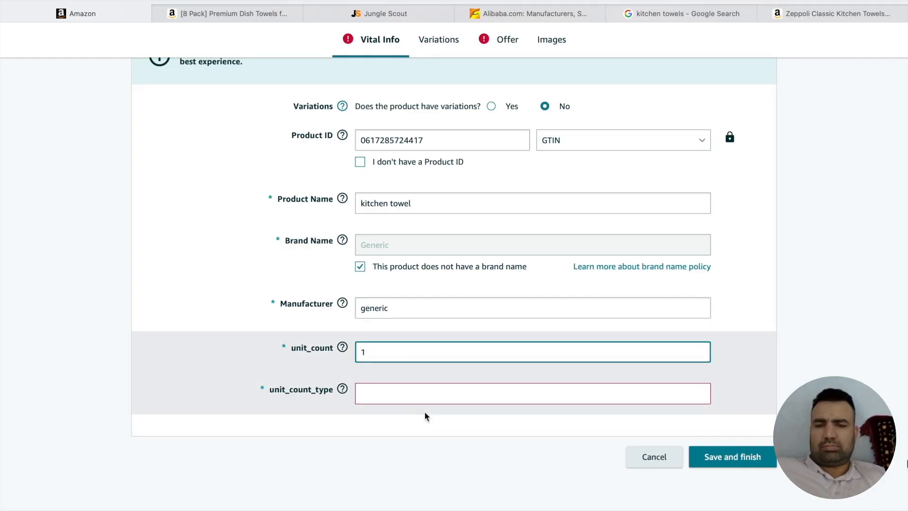
- Review the available unit types for the product and set unit_count_type to Count
click(417, 399)
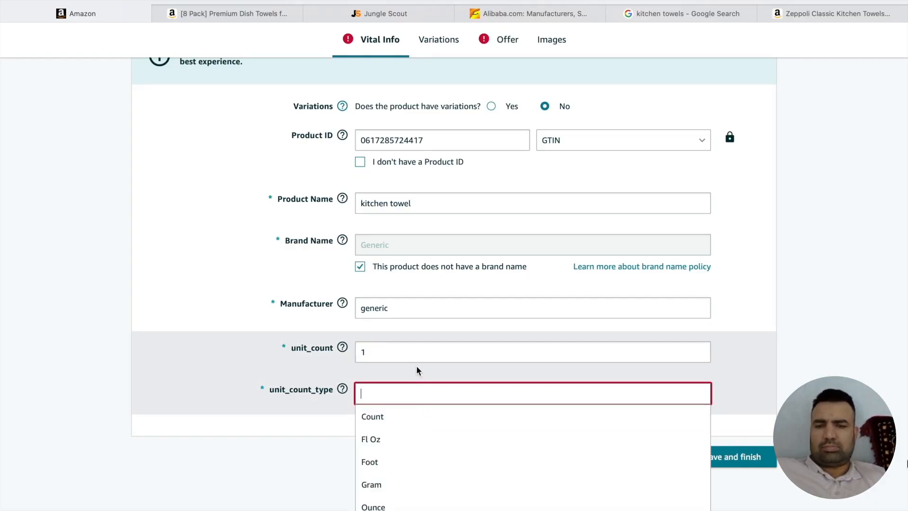
scroll(419, 373, down, 3)
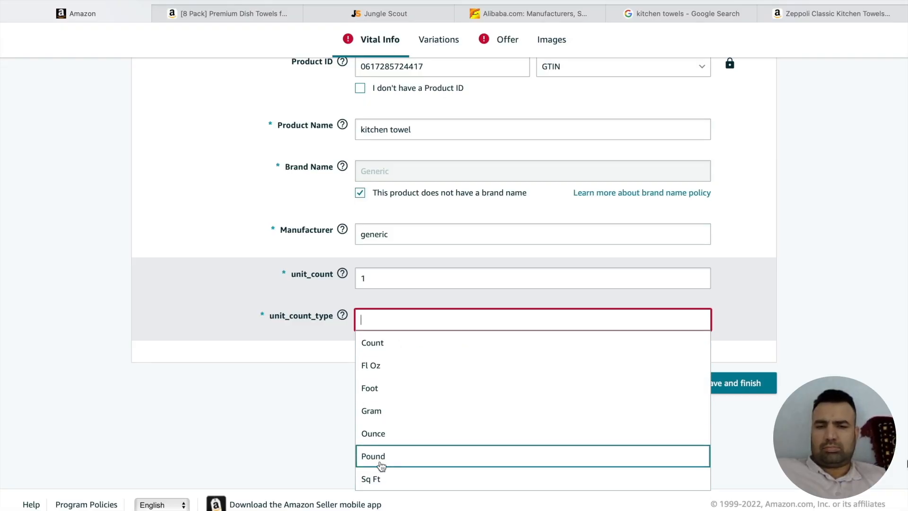
click(380, 349)
scroll(372, 385, up, 5)
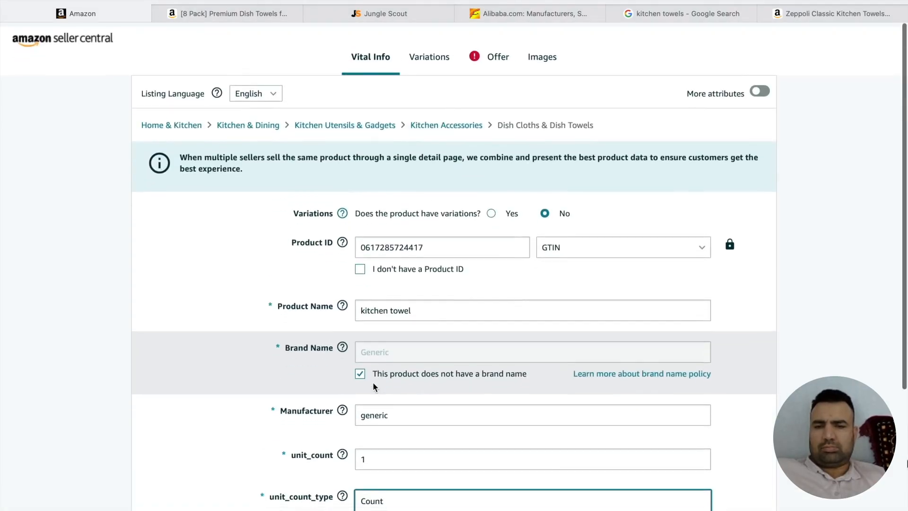
- Complete the listing's offer details with a price of USD 10.00 and the condition New, passing over the variation options
click(436, 59)
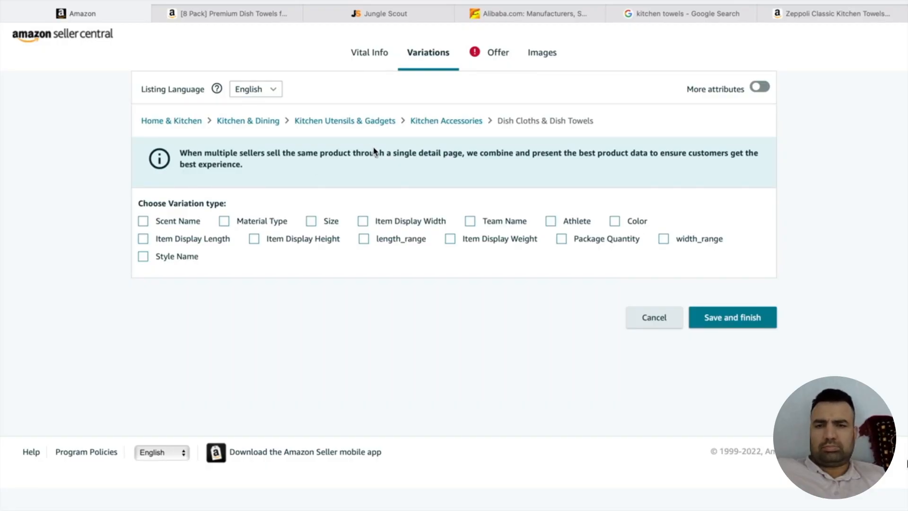
click(474, 51)
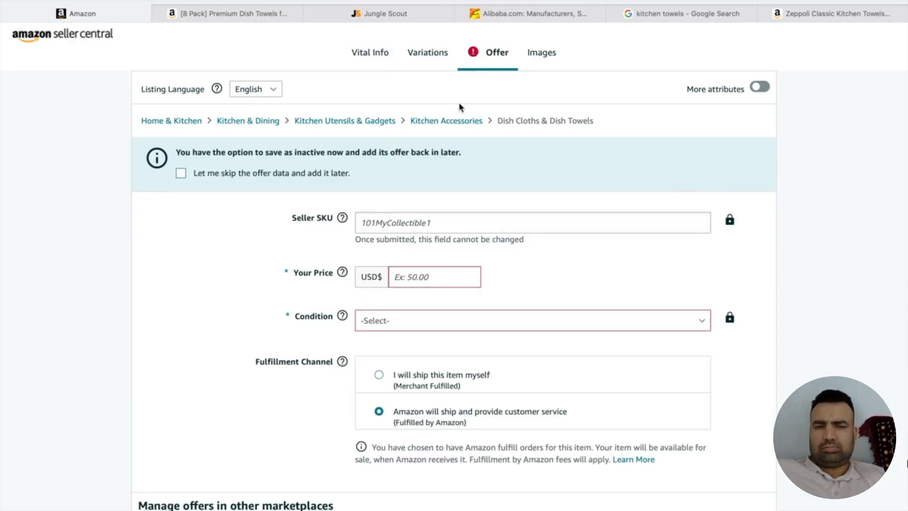
scroll(449, 142, down, 3)
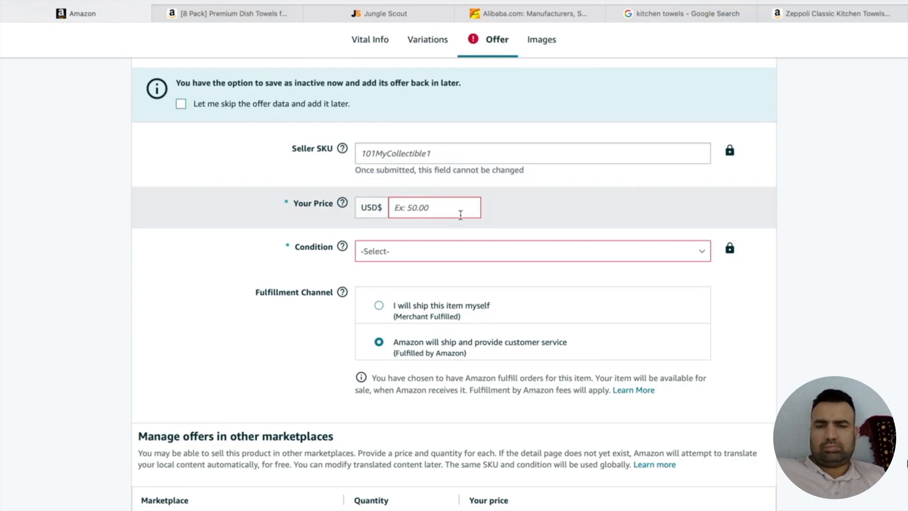
click(445, 211)
text(10)
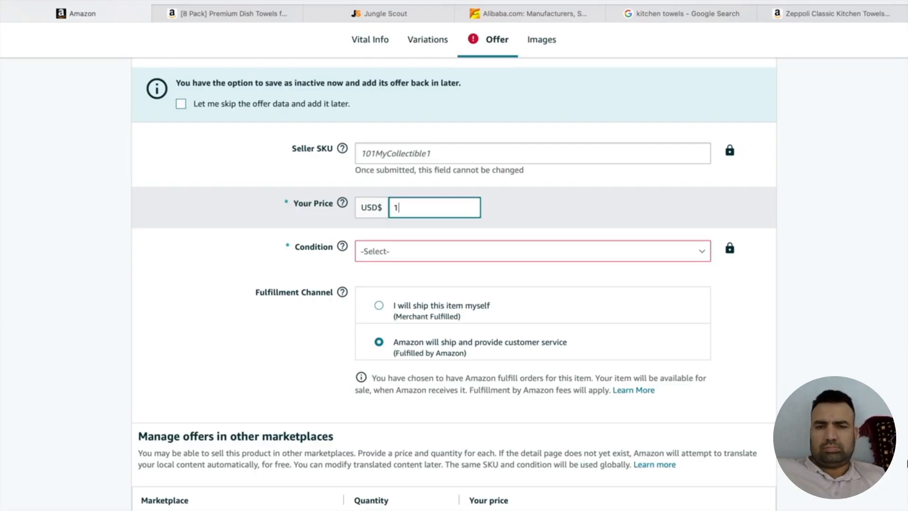
click(453, 258)
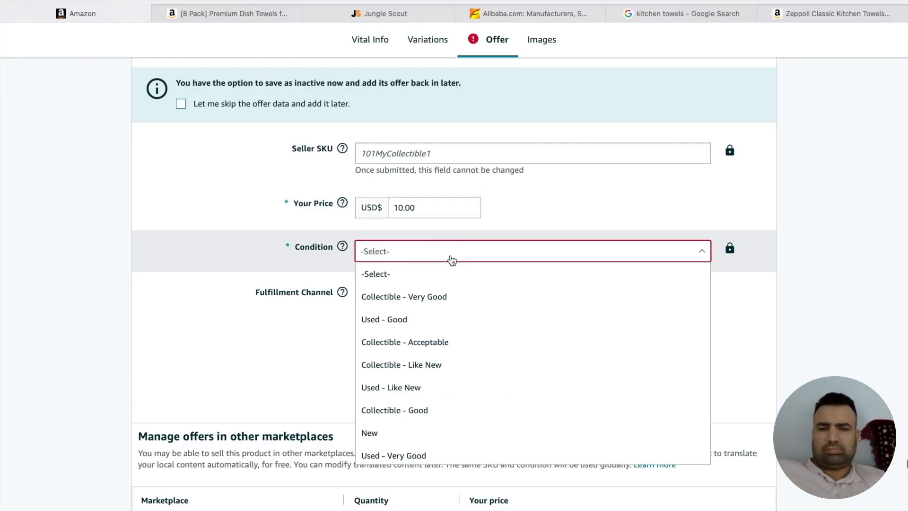
click(399, 432)
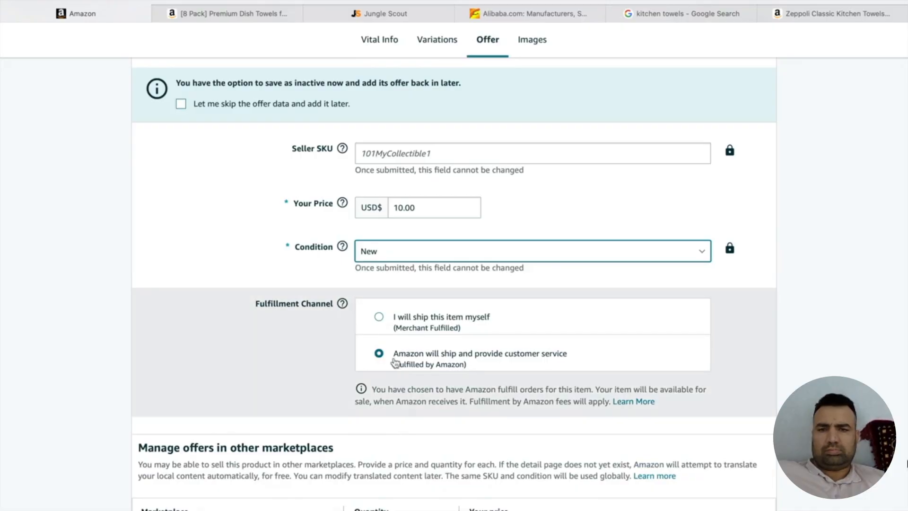
scroll(397, 364, up, 2)
scroll(422, 404, down, 2)
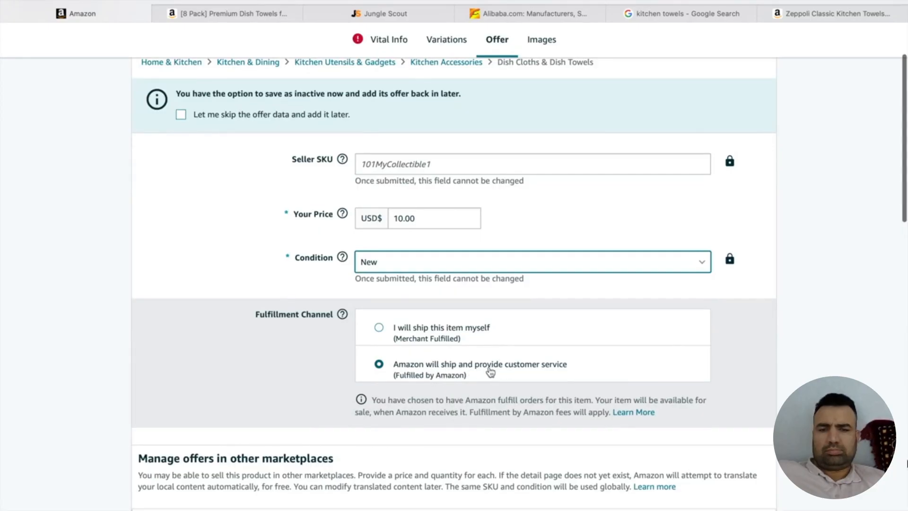
- Upload the desktop screenshot of the folded white towels as the listing's main product image
scroll(490, 371, up, 2)
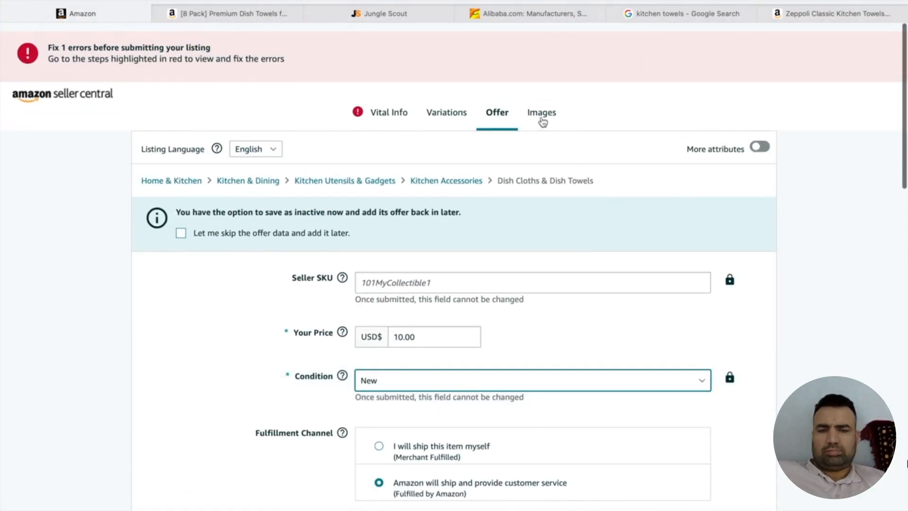
click(542, 122)
scroll(467, 194, down, 3)
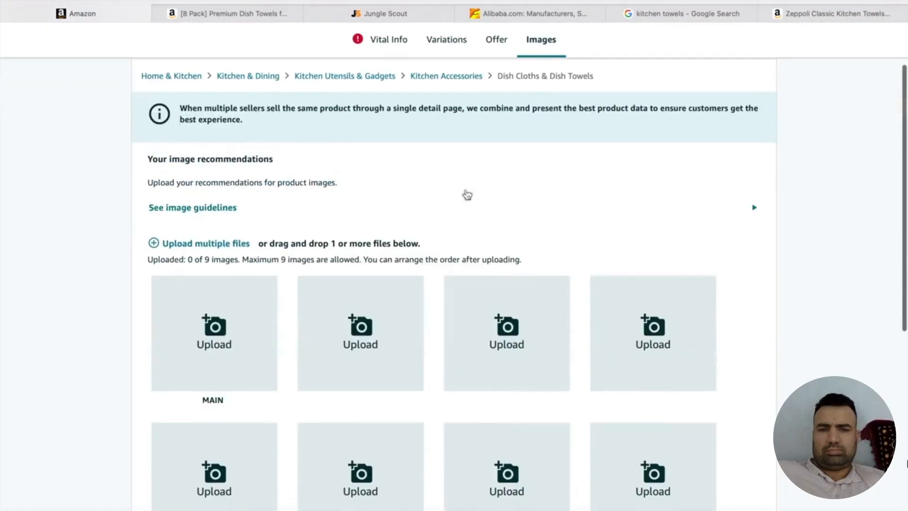
click(205, 345)
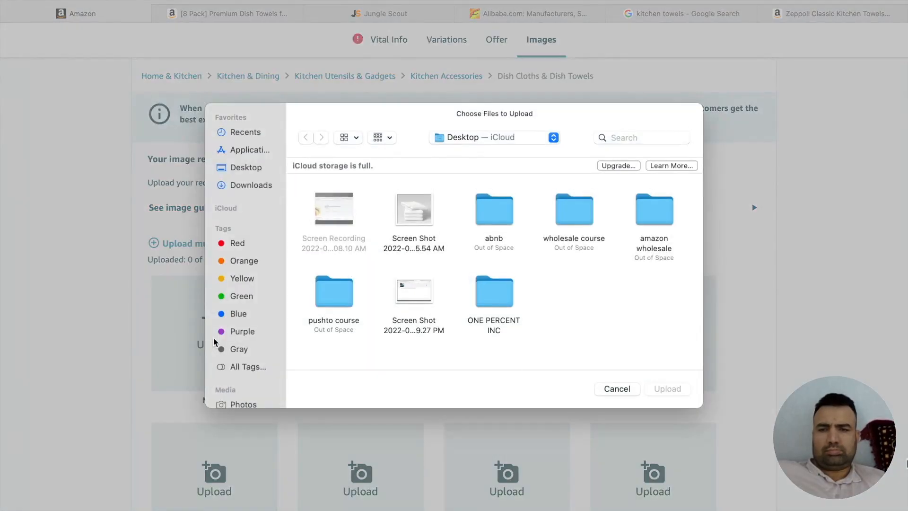
click(422, 218)
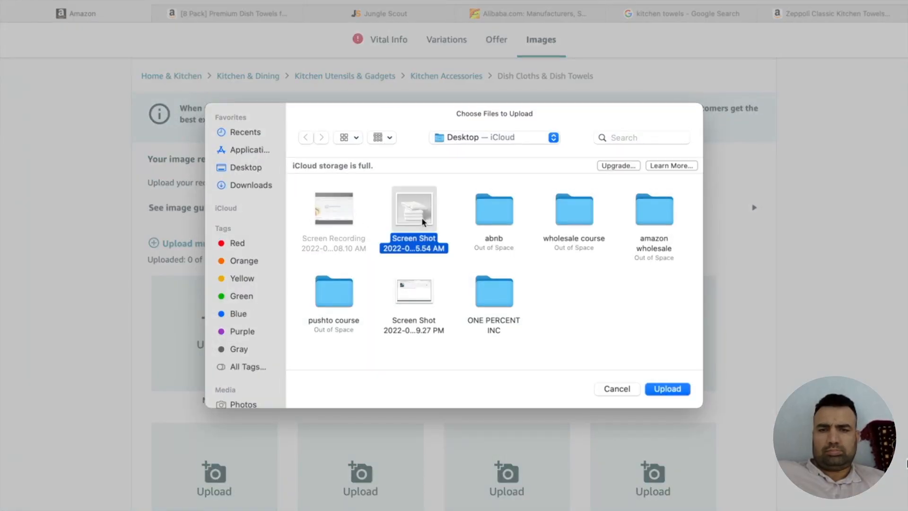
click(667, 388)
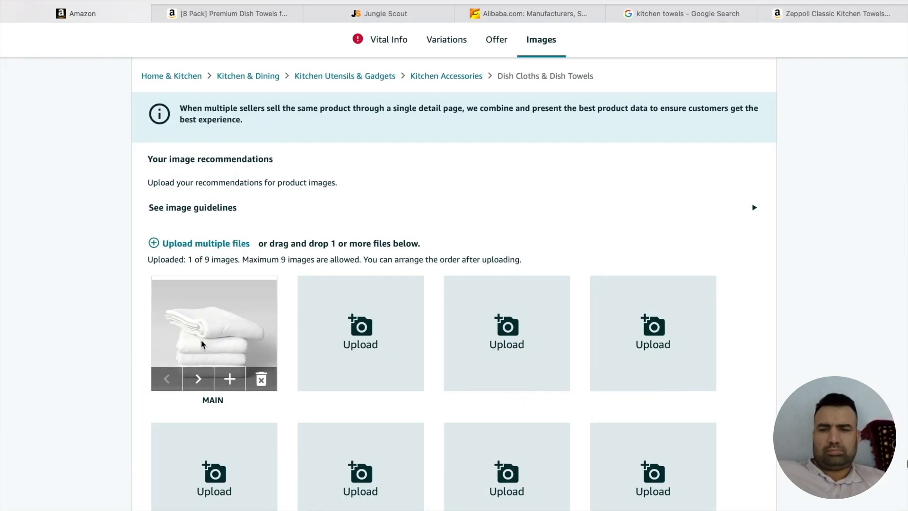
- Turn on More attributes for the listing and open the Product Description for entry
scroll(197, 341, up, 3)
scroll(196, 341, down, 6)
scroll(204, 343, up, 6)
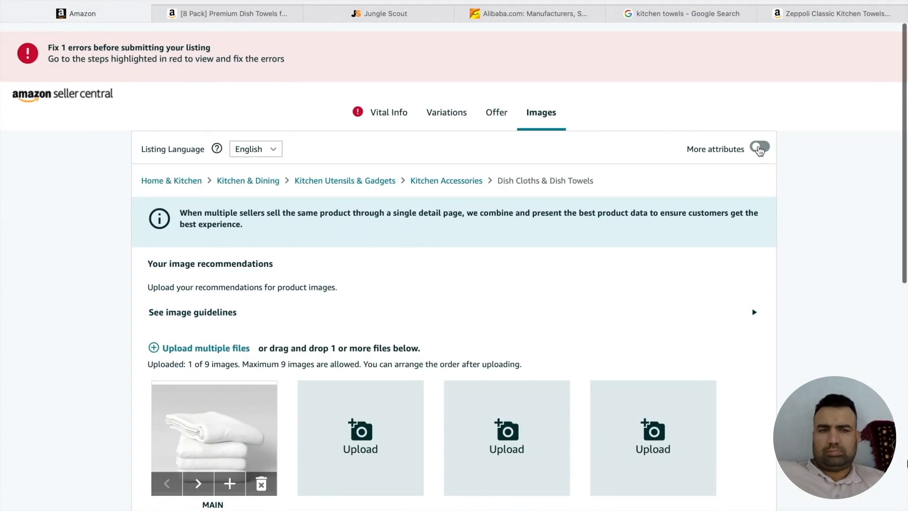
click(759, 148)
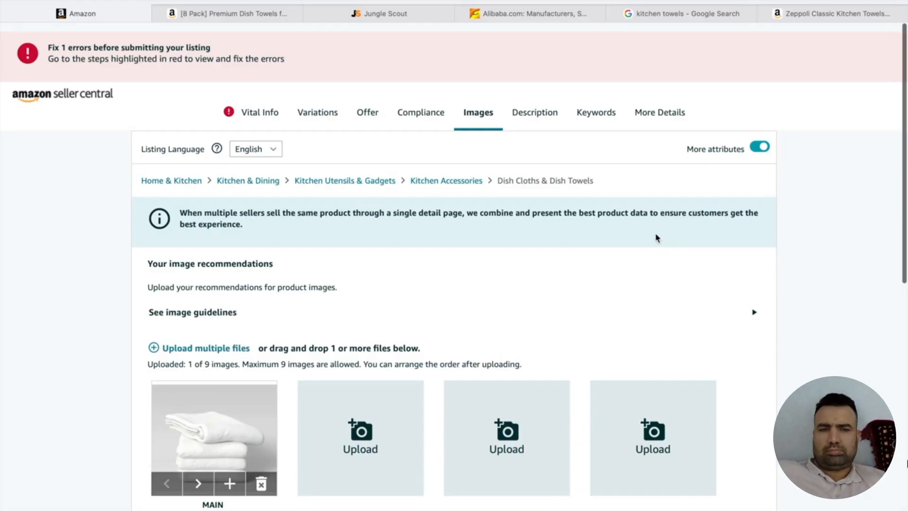
click(544, 117)
scroll(520, 203, down, 1)
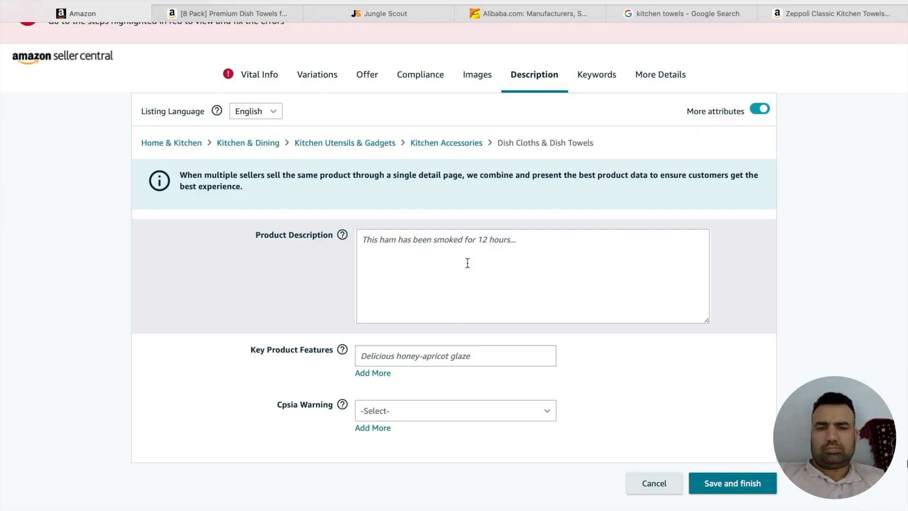
click(442, 252)
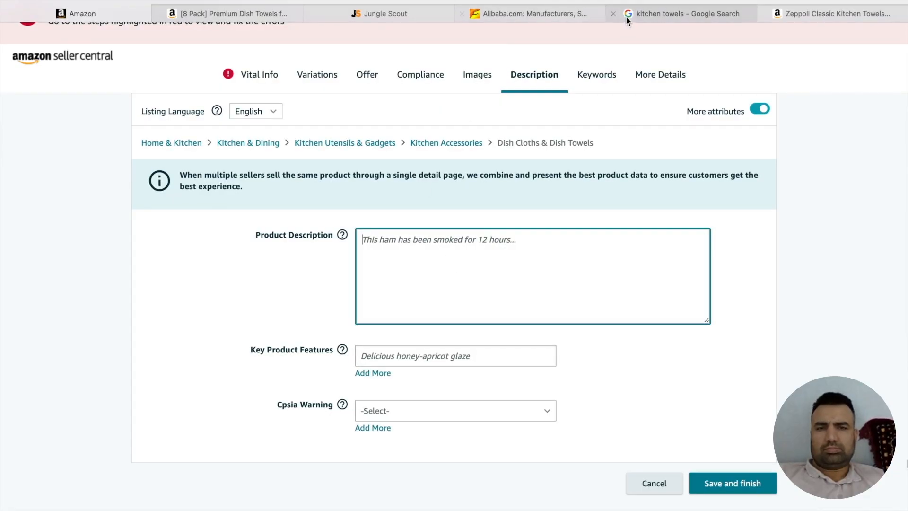
- Examine the title and the About this item points of the 8-pack dish towels listing on Amazon
click(260, 14)
scroll(575, 318, down, 10)
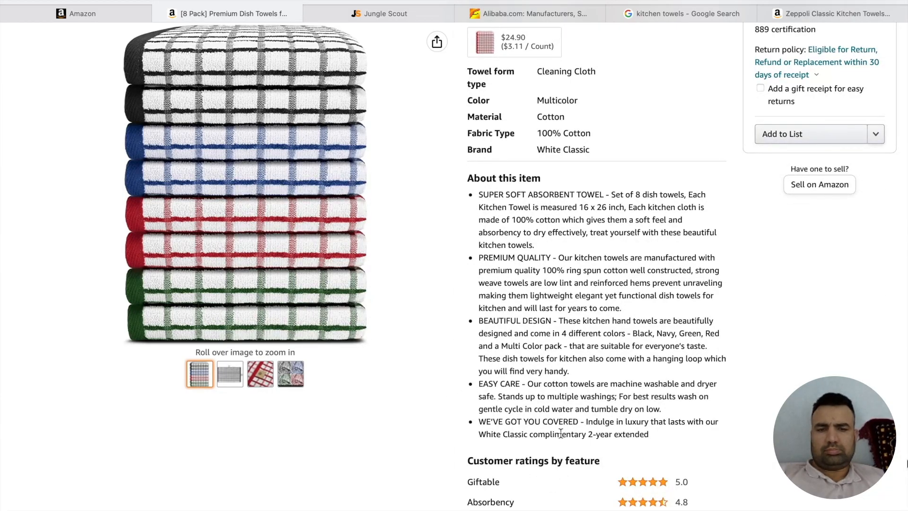
scroll(558, 433, up, 8)
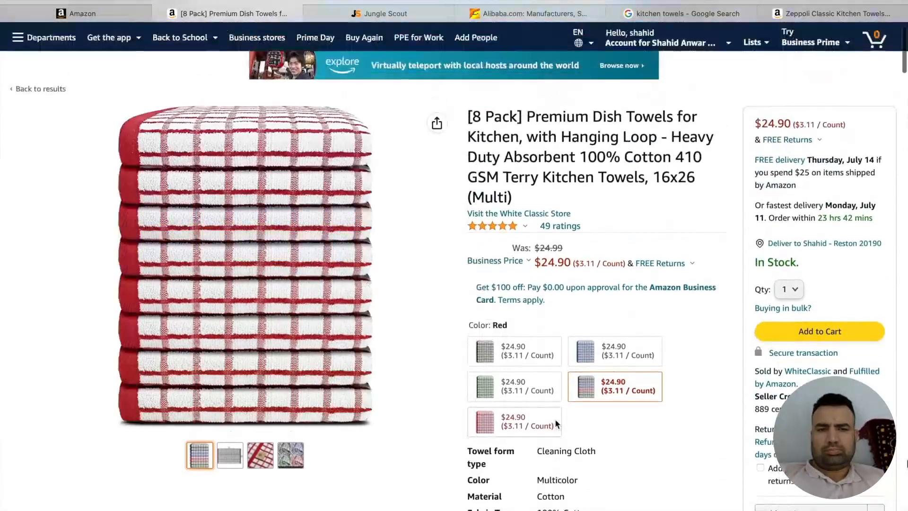
scroll(557, 424, down, 10)
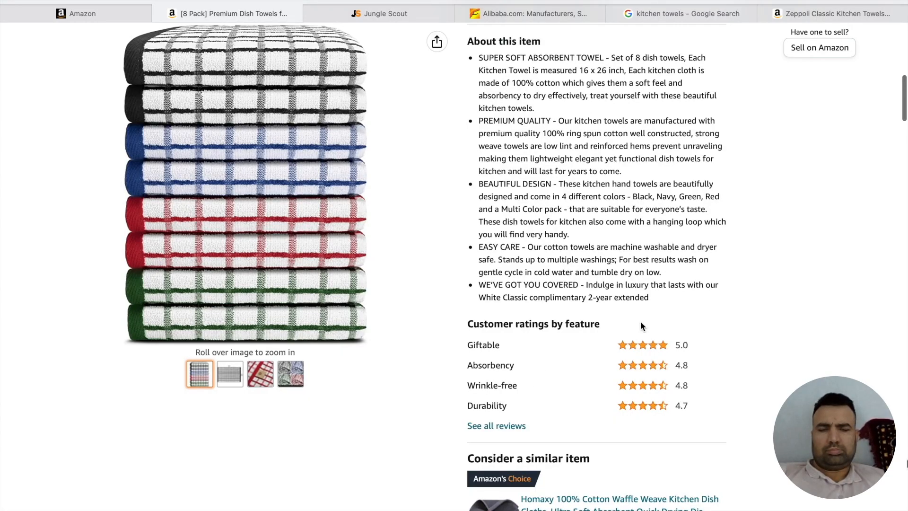
scroll(633, 317, up, 5)
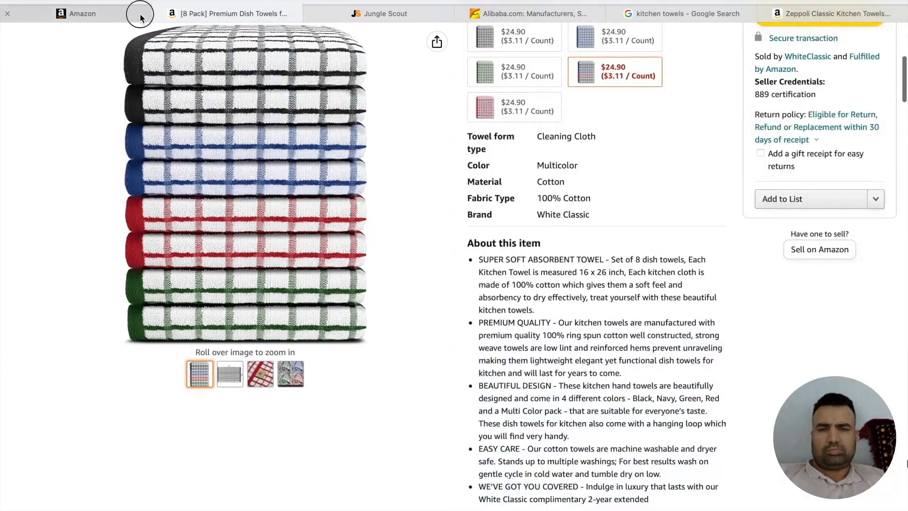
- Return to the Seller Central listing form and set the Product Description to "kitchen towel"
click(140, 13)
text(ki)
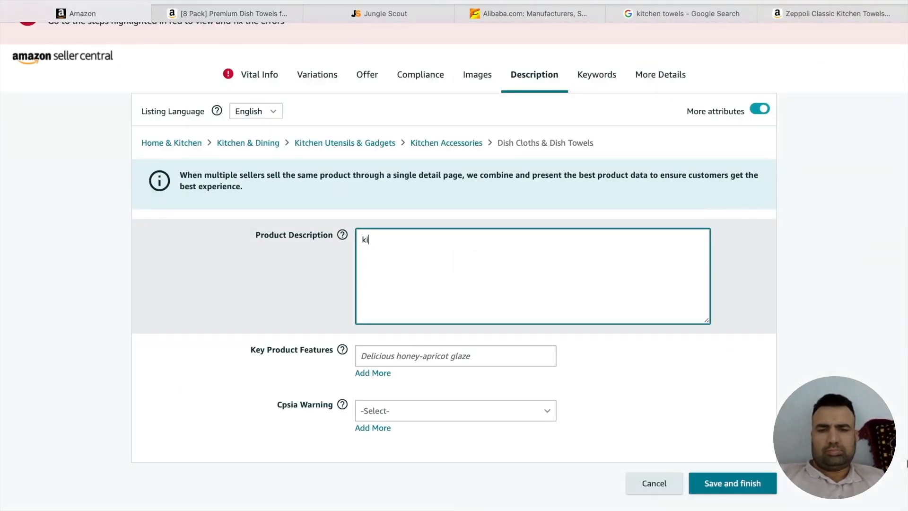
text(tchen to)
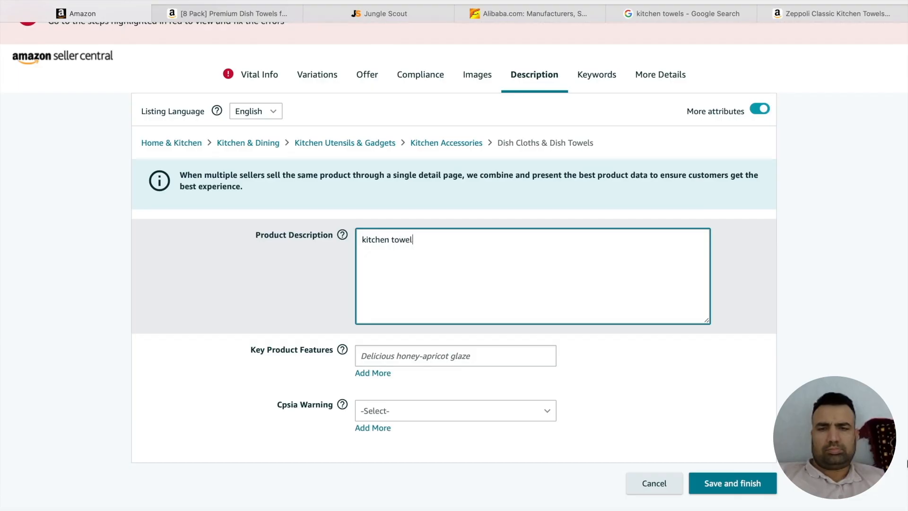
text(wel)
click(594, 366)
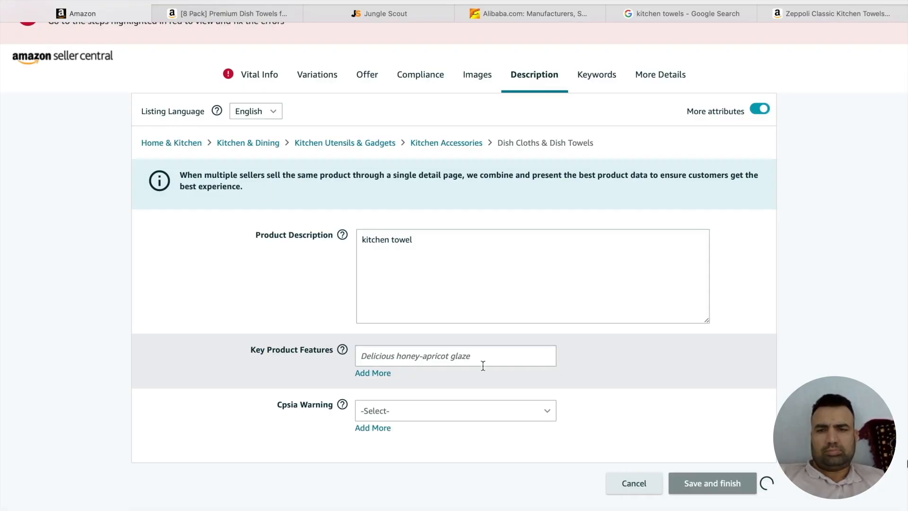
click(419, 356)
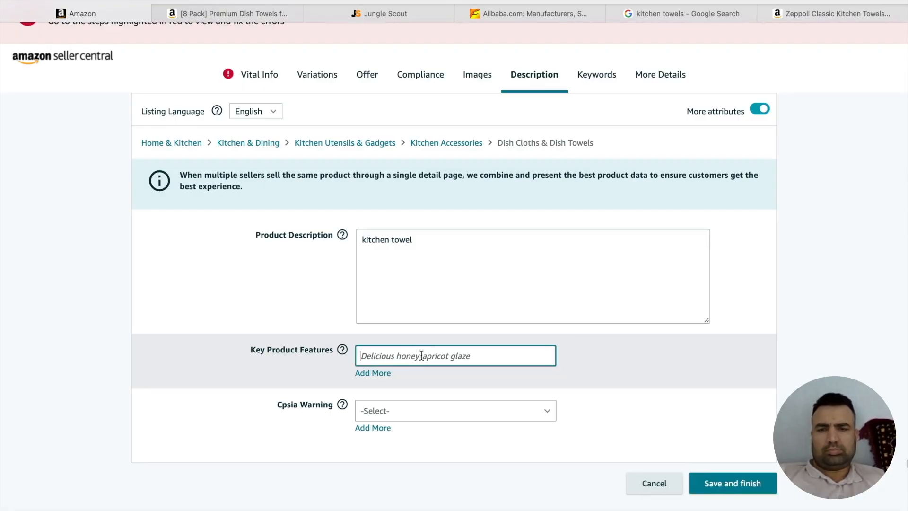
- Go to the listing's keywords, open the downloaded Jungle Scout keyword list CSV and copy the keyword "cotton dish towels"
click(608, 75)
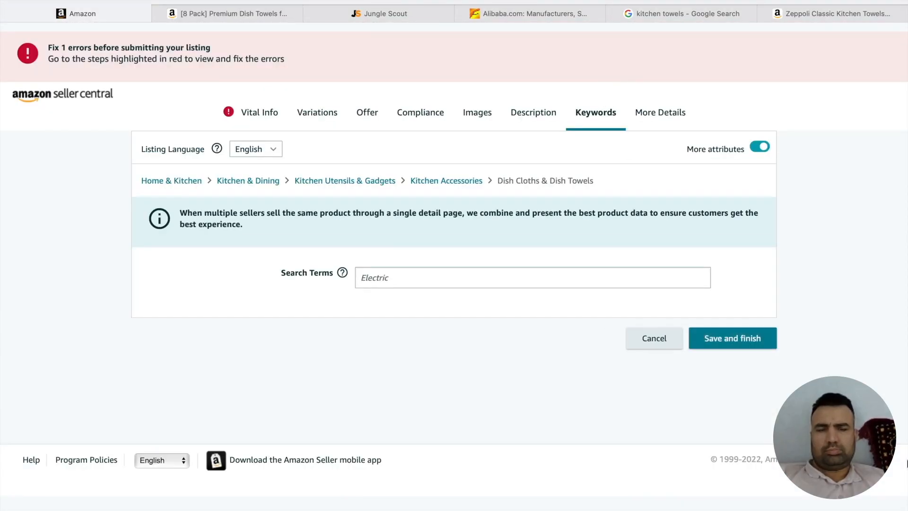
click(795, 505)
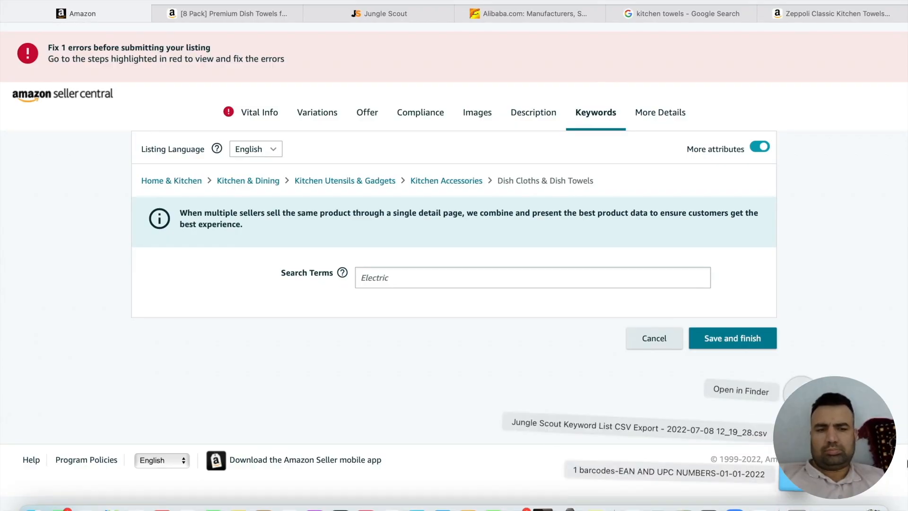
click(798, 433)
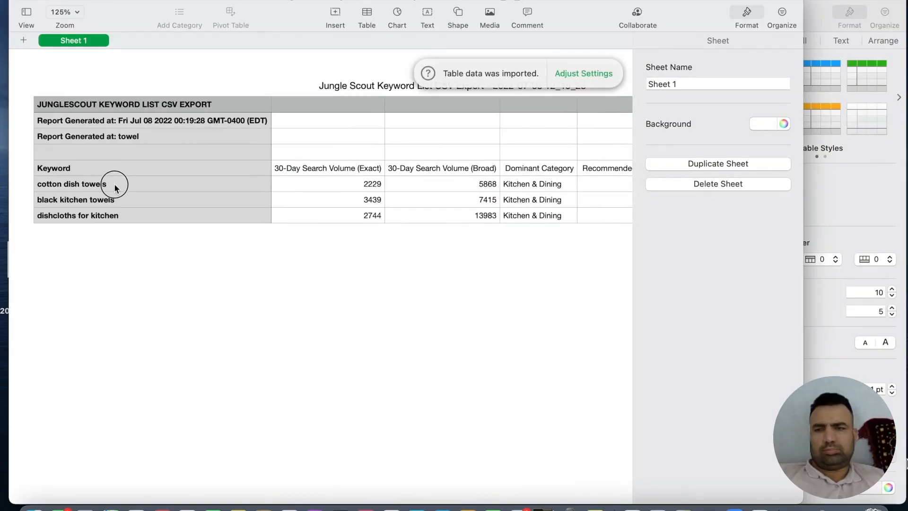
click(113, 182)
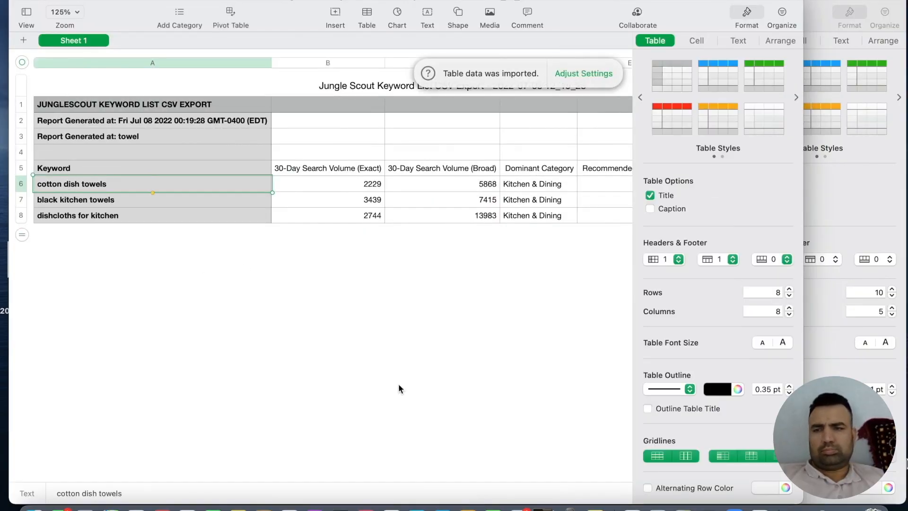
- Return to the Seller Central listing form and fill the Search Terms with "cotton dish towels,"
click(288, 505)
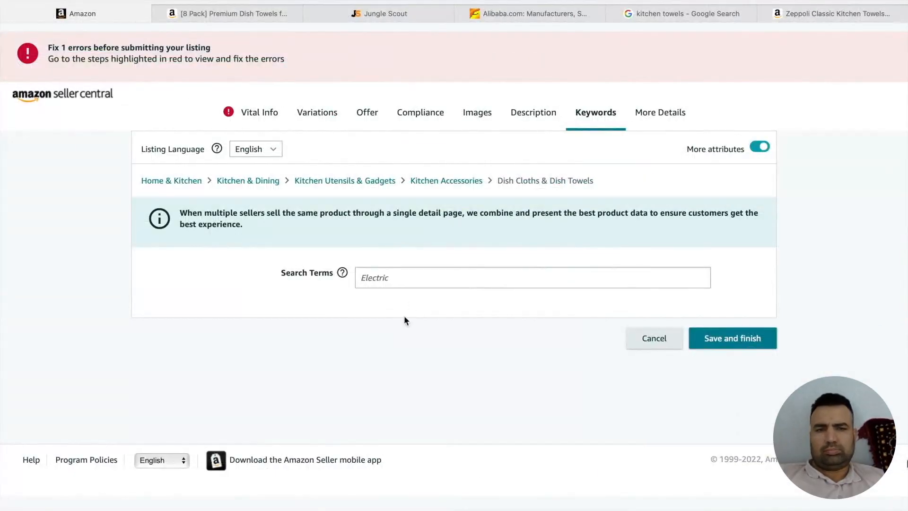
click(398, 270)
text(cotton dish towels)
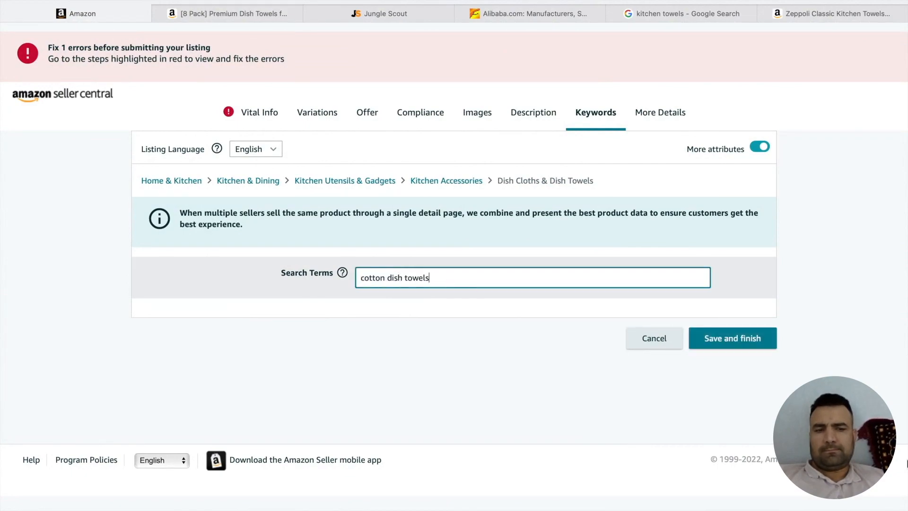
text(,)
key(Return)
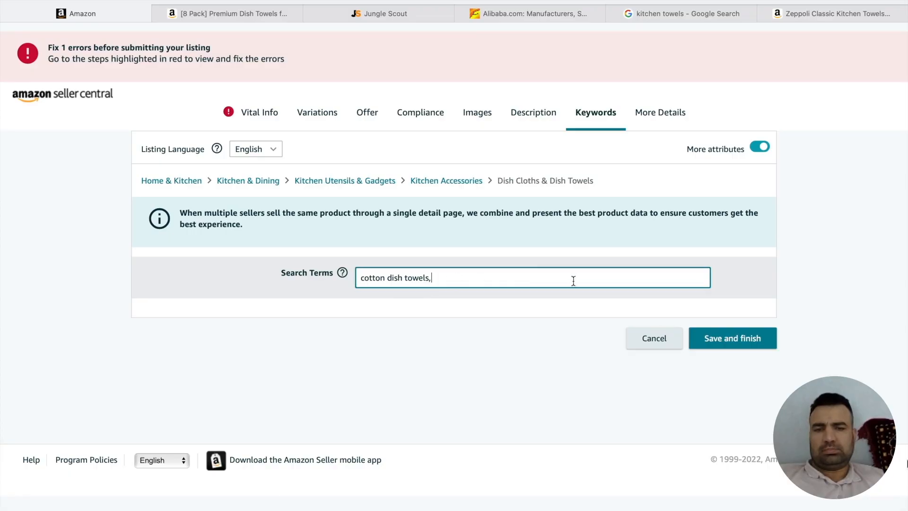
- Look through all the fields in the listing's More Details, from GTIN Exemption Reason to Material/Fabric Regulations
click(665, 112)
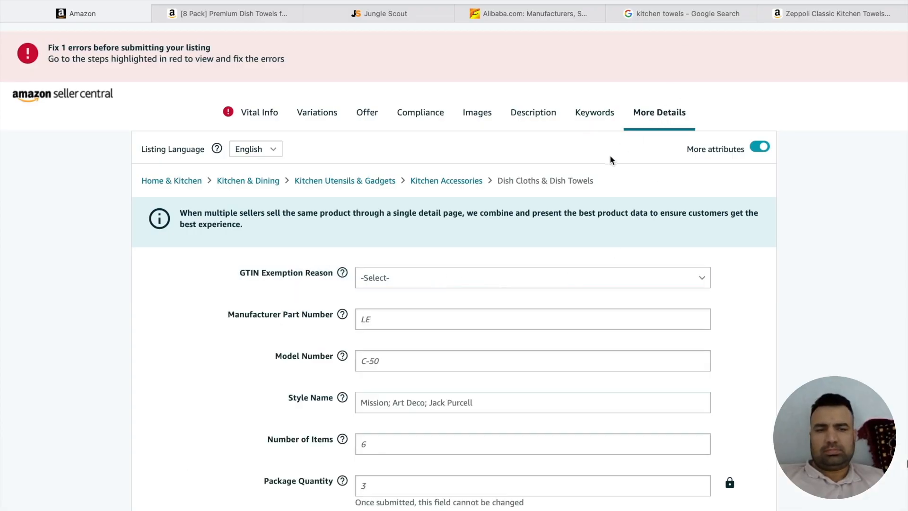
scroll(483, 265, down, 5)
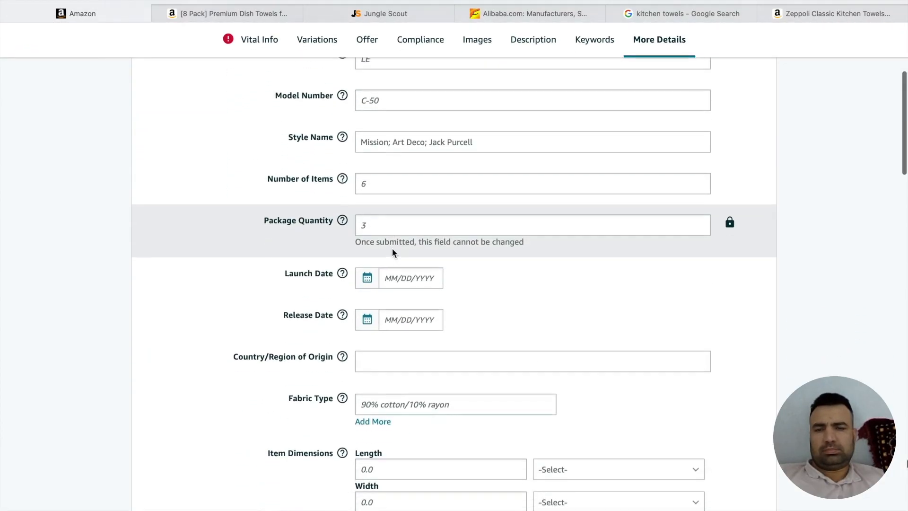
scroll(387, 274, down, 1)
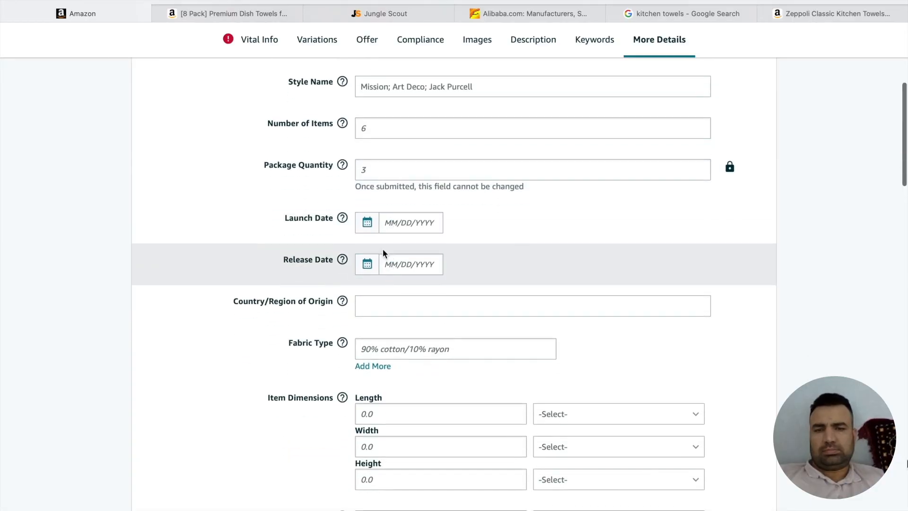
scroll(383, 253, down, 1)
click(428, 209)
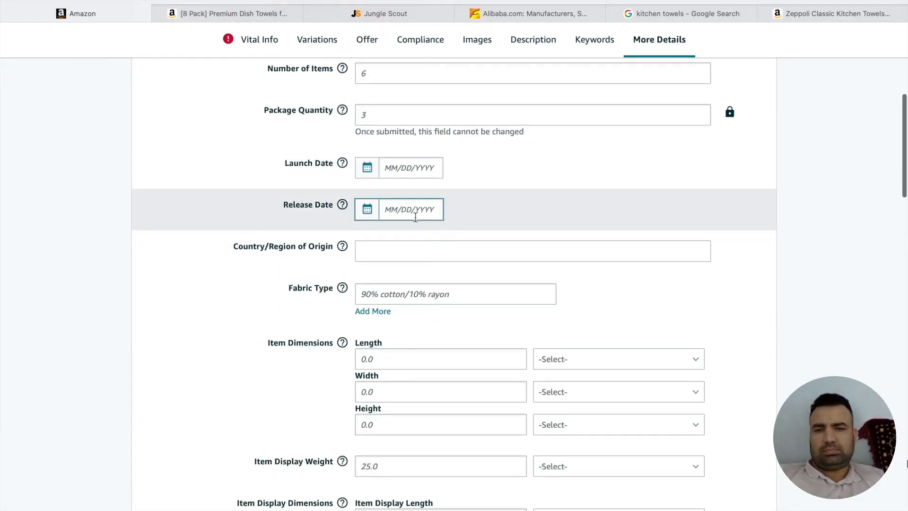
scroll(473, 220, down, 1)
scroll(495, 213, down, 1)
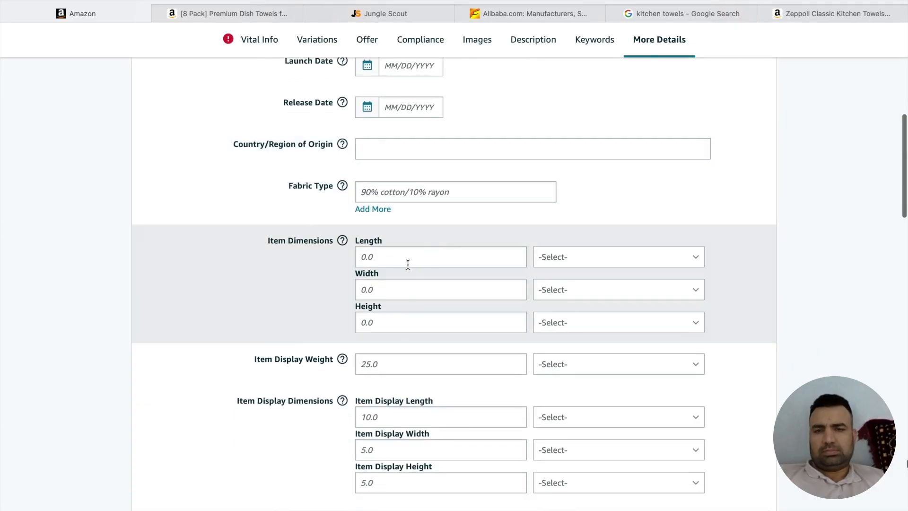
scroll(406, 267, down, 1)
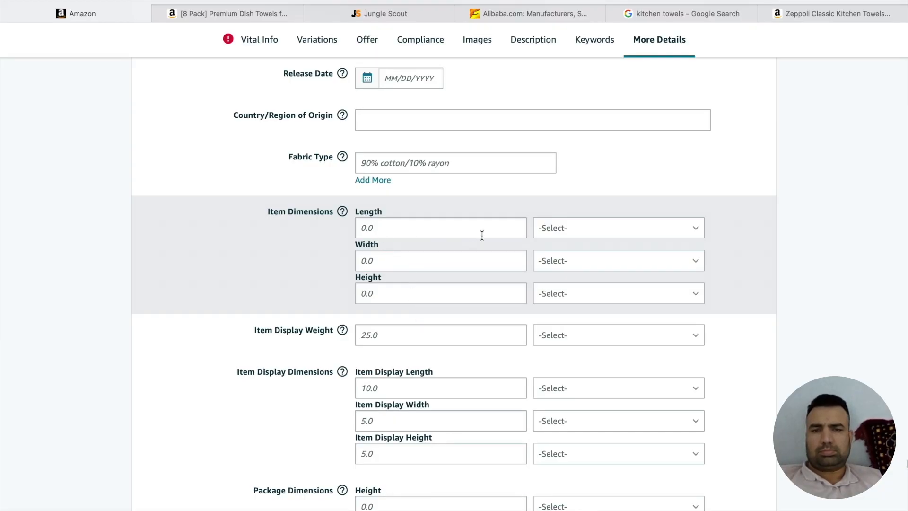
click(593, 236)
click(593, 237)
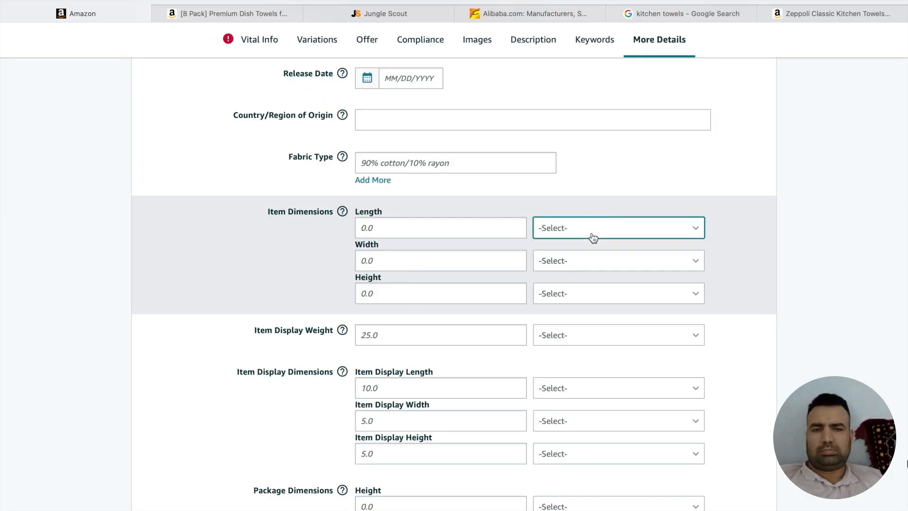
scroll(428, 286, down, 2)
scroll(428, 287, down, 3)
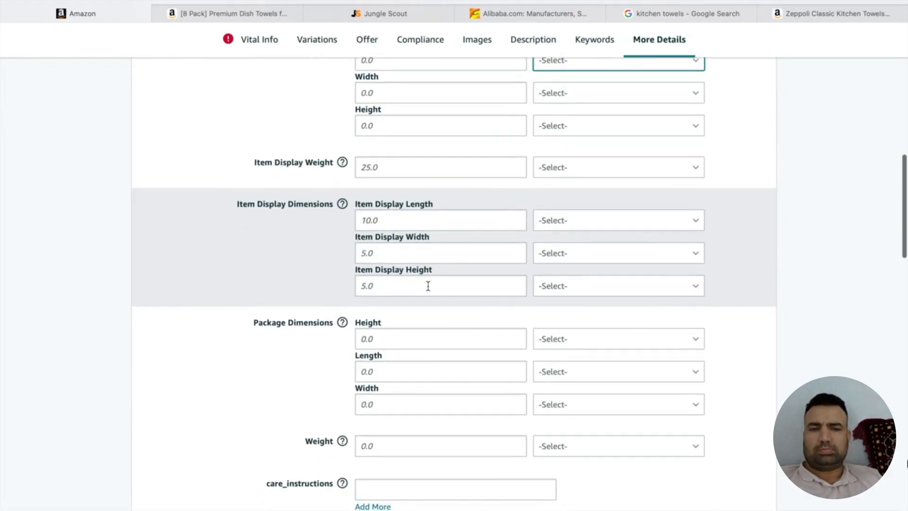
scroll(375, 347, down, 3)
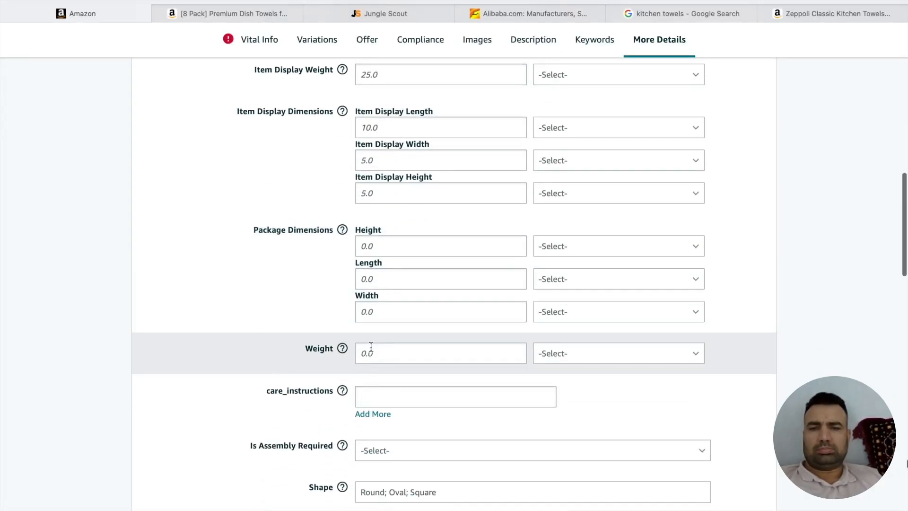
scroll(374, 346, down, 5)
scroll(369, 349, down, 7)
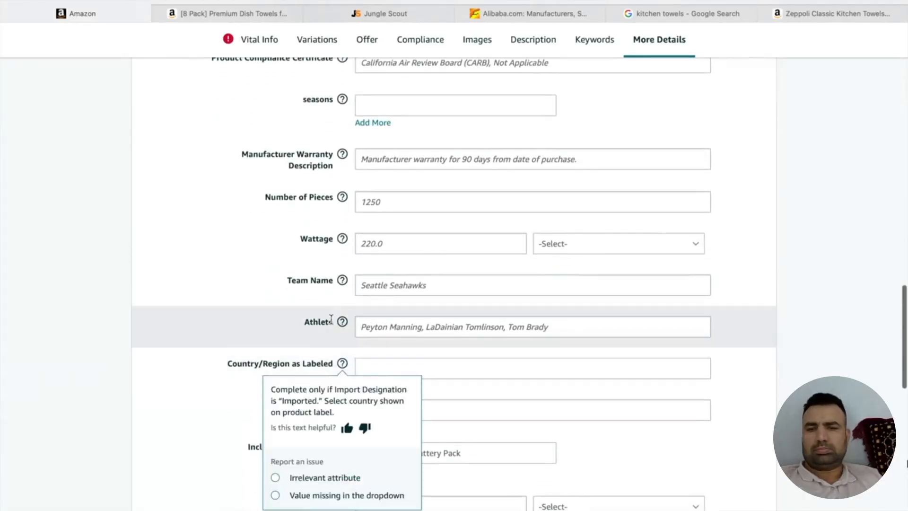
scroll(616, 426, down, 2)
scroll(616, 426, down, 13)
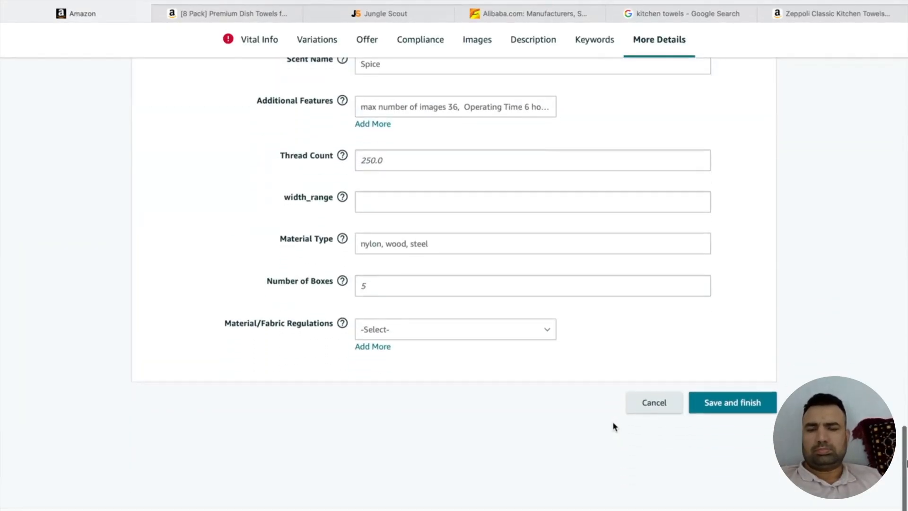
- Try to save and finish the listing and go to the first item that requires attention
click(705, 402)
click(703, 409)
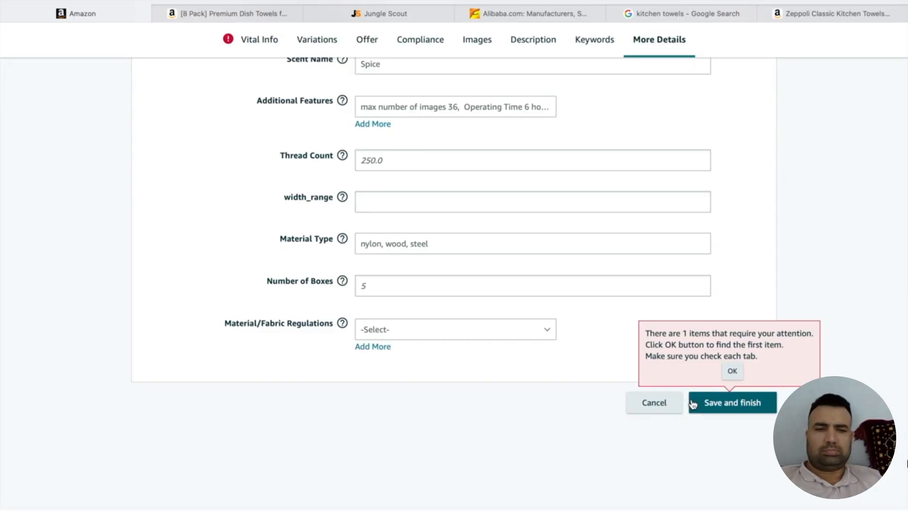
click(732, 371)
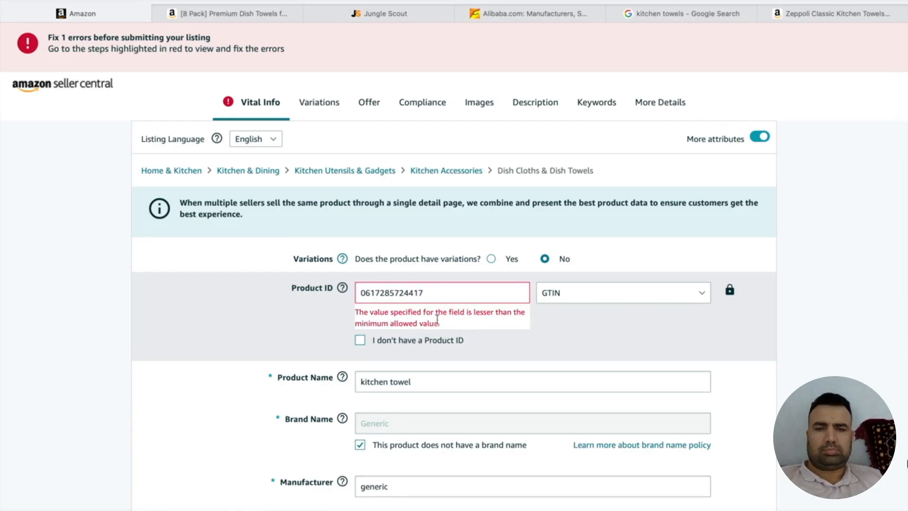
- Set the Product ID type to UPC and try to save and finish the listing again
click(546, 303)
click(561, 381)
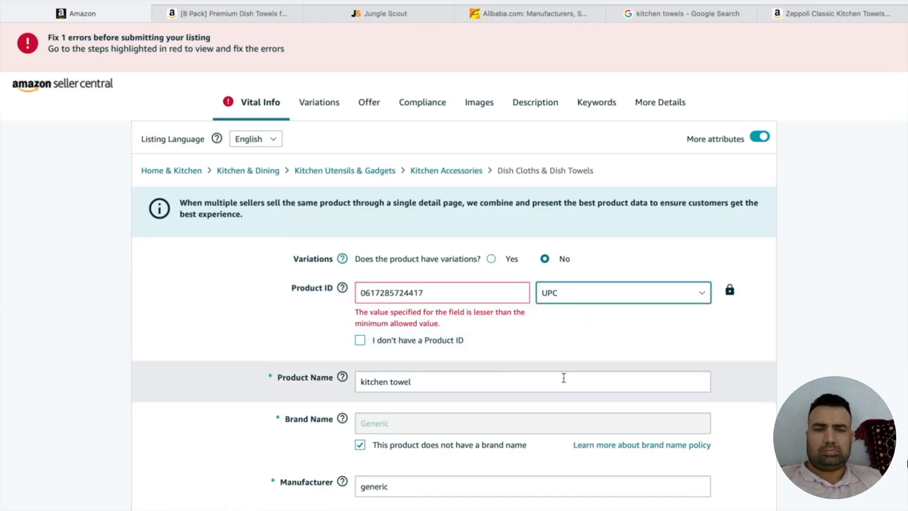
scroll(547, 375, down, 10)
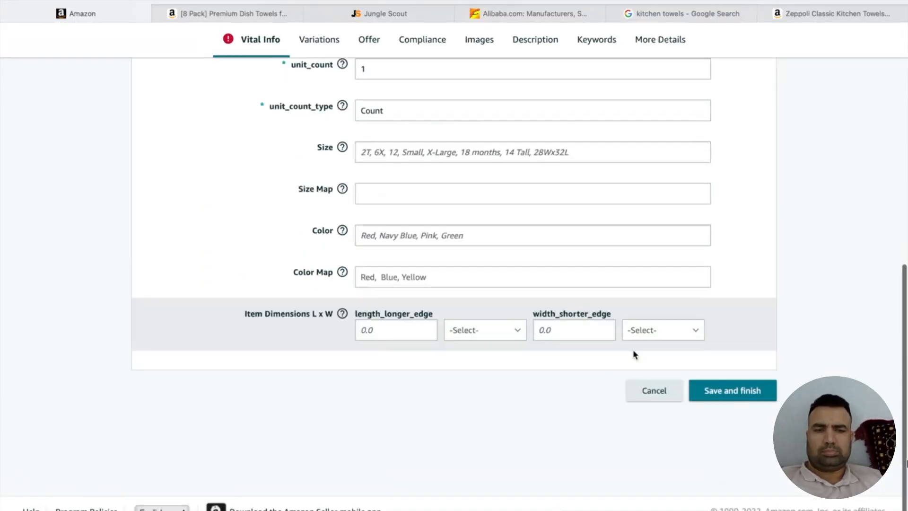
click(719, 391)
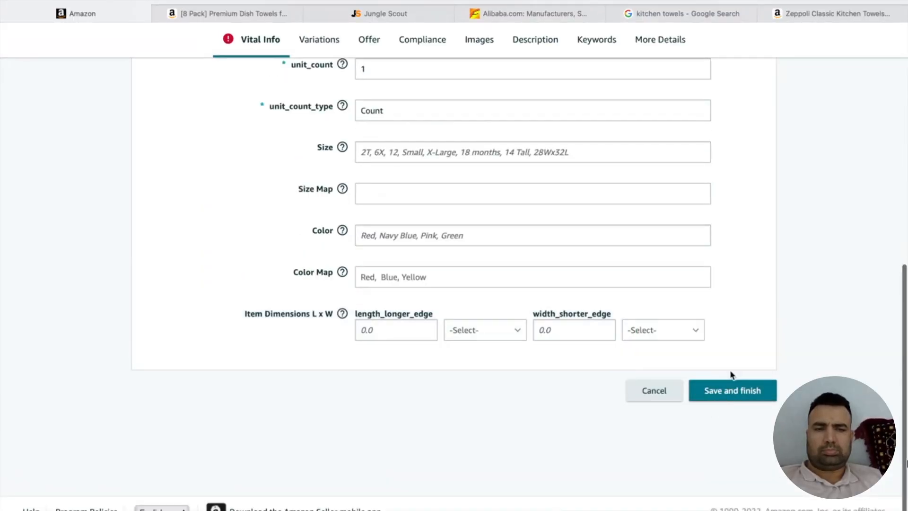
click(724, 393)
click(734, 360)
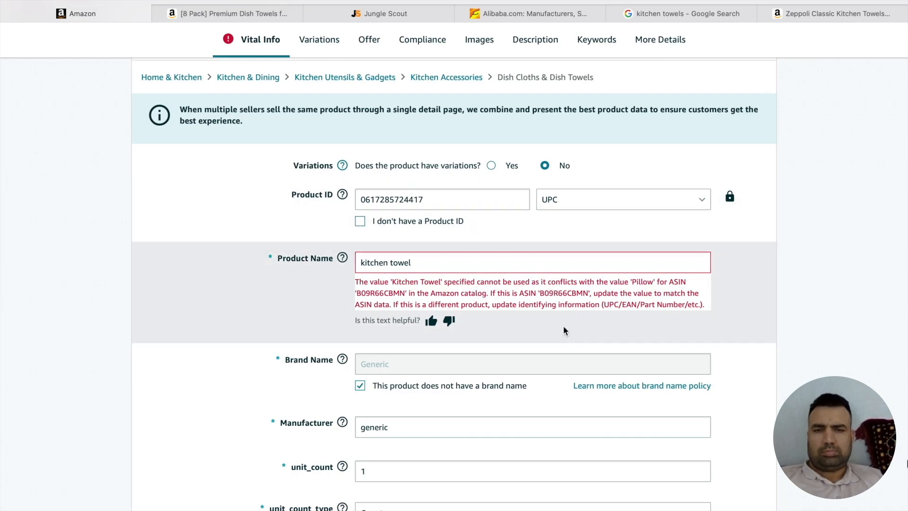
drag(468, 200, 361, 199)
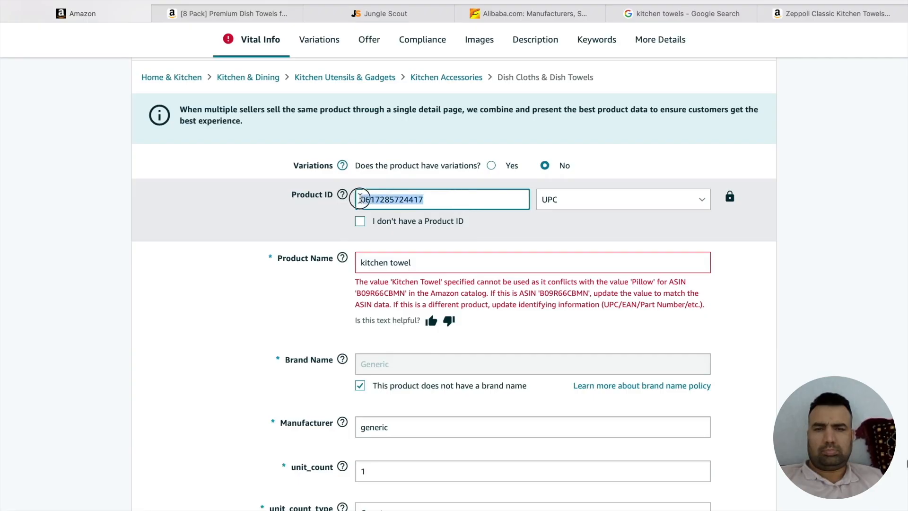
click(456, 198)
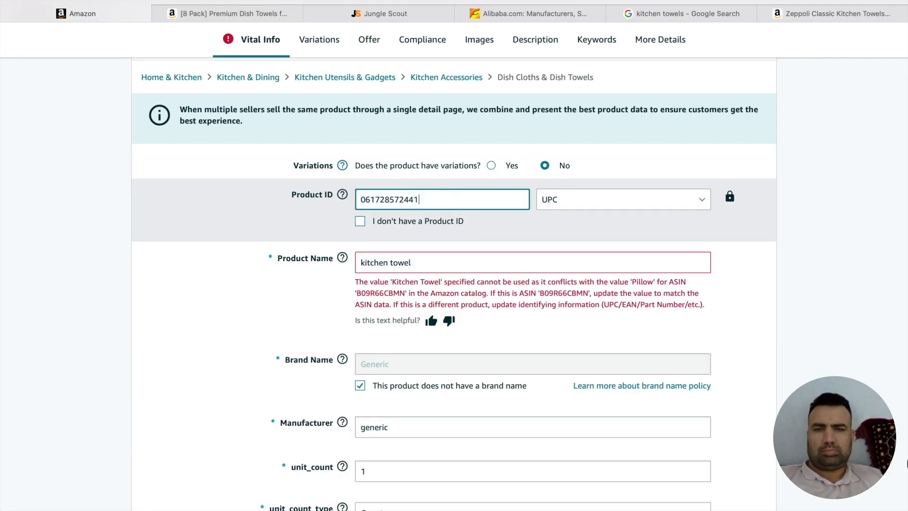
text(6)
click(547, 233)
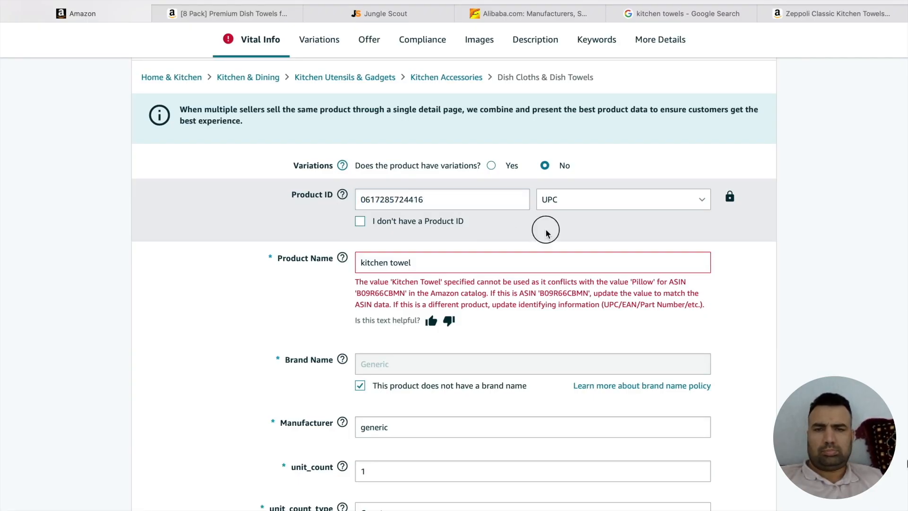
scroll(540, 230, down, 1)
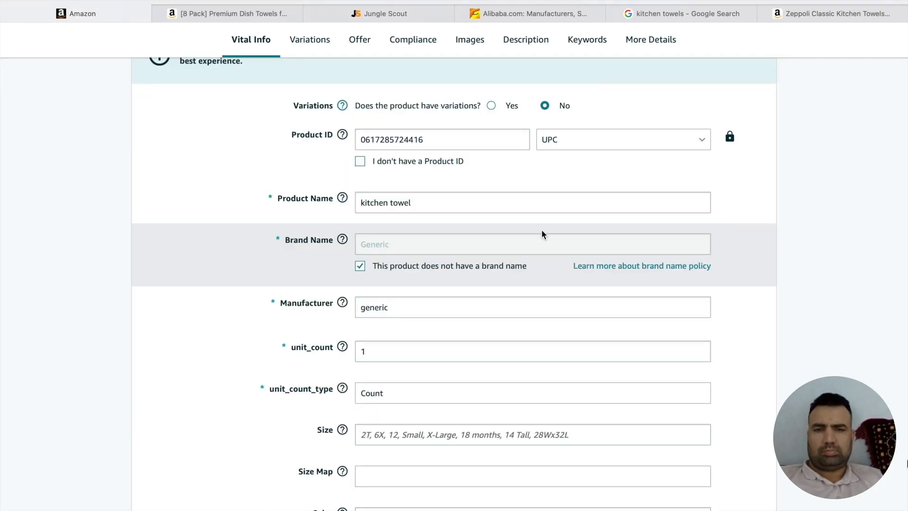
scroll(548, 246, down, 7)
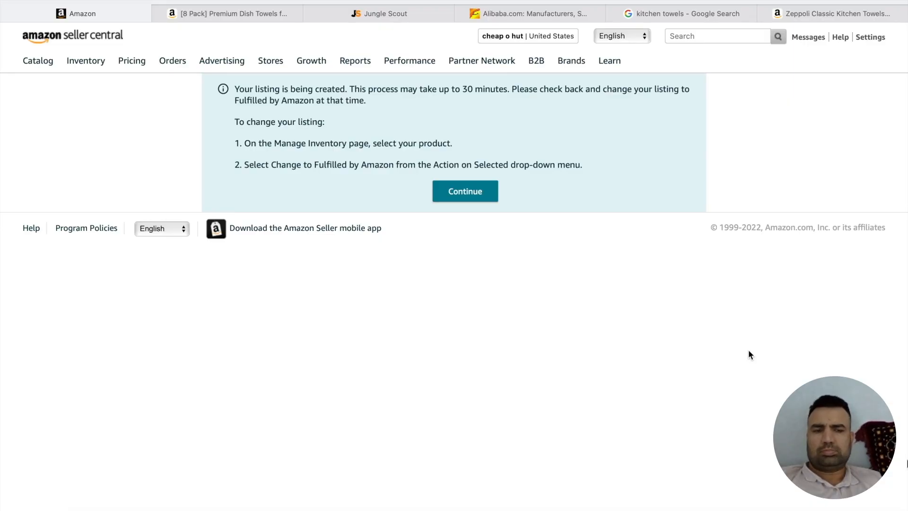
- Continue to the Manage Inventory page and refresh the product list
click(462, 190)
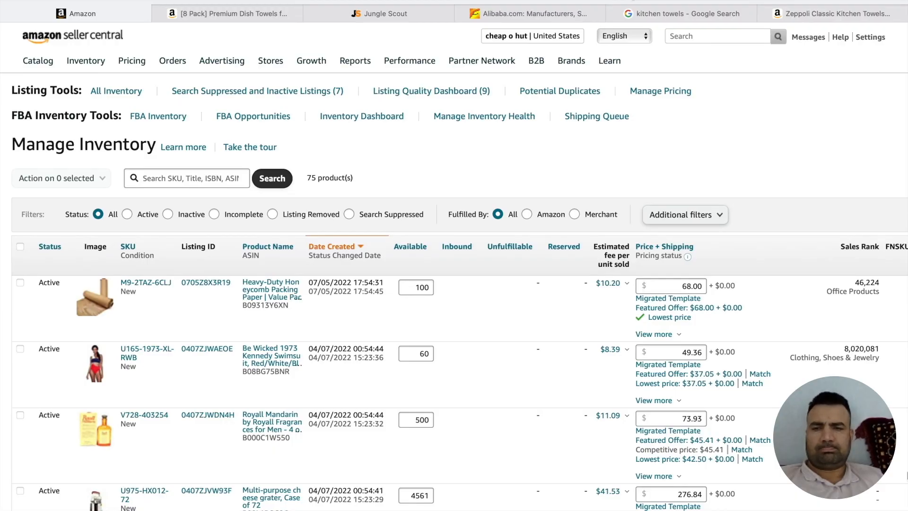
click(630, 2)
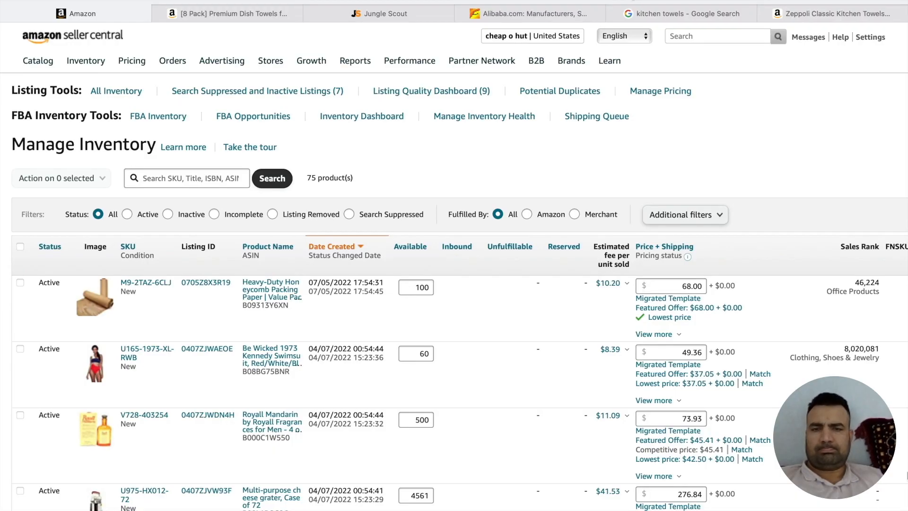
click(630, 2)
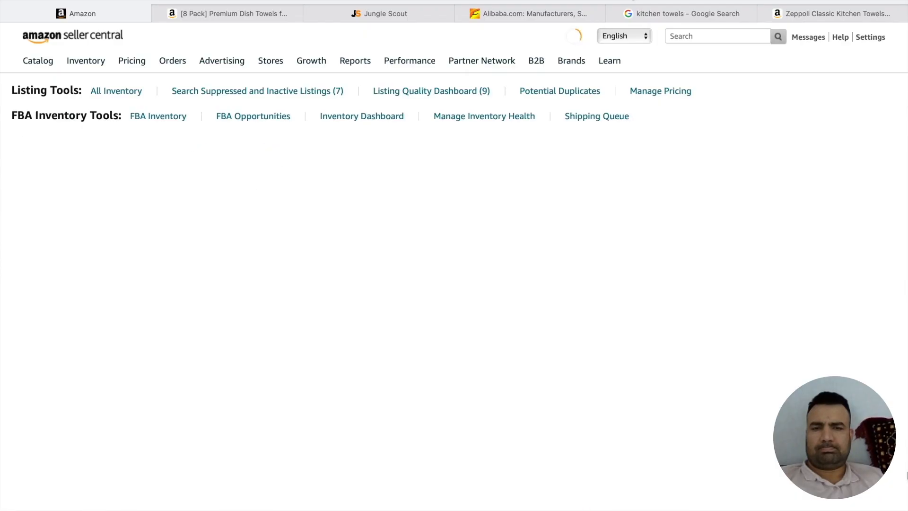
click(630, 1)
key(super+r)
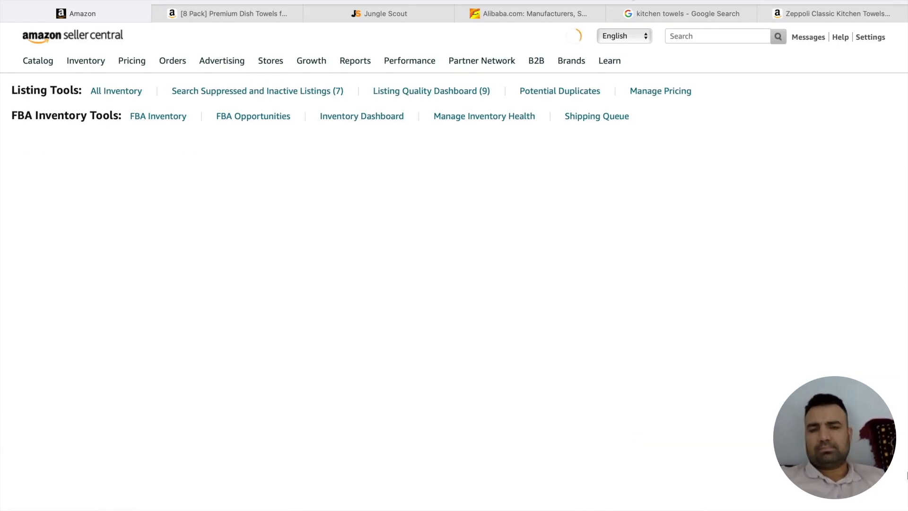
click(101, 85)
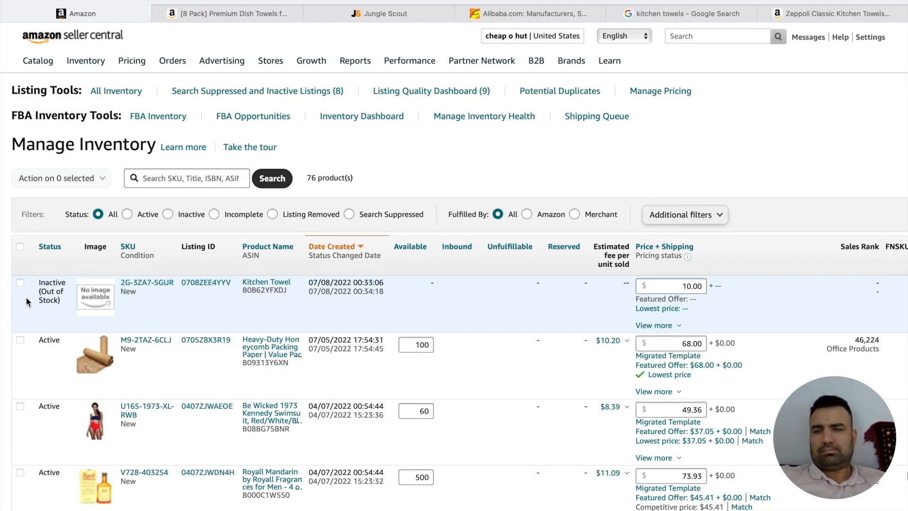
- Select only the new Kitchen Towel product in the inventory and start Send/replenish inventory for it
click(20, 283)
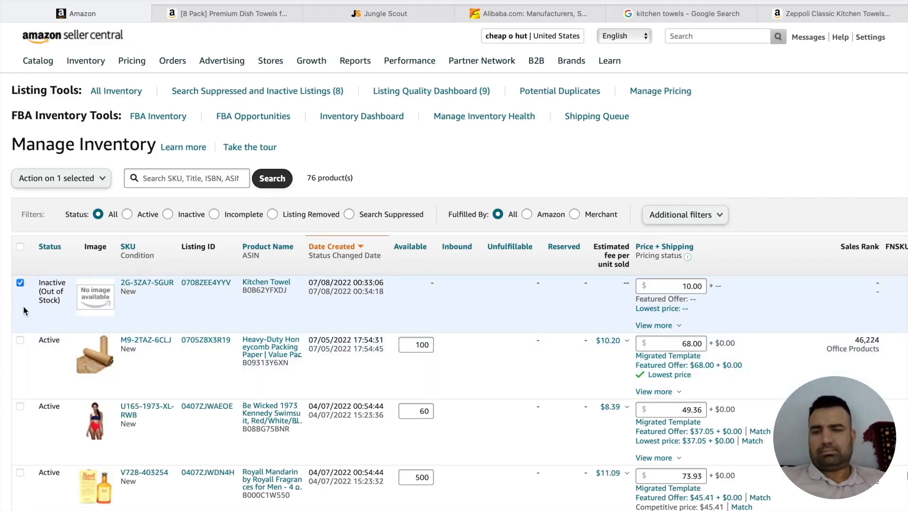
click(21, 340)
click(21, 407)
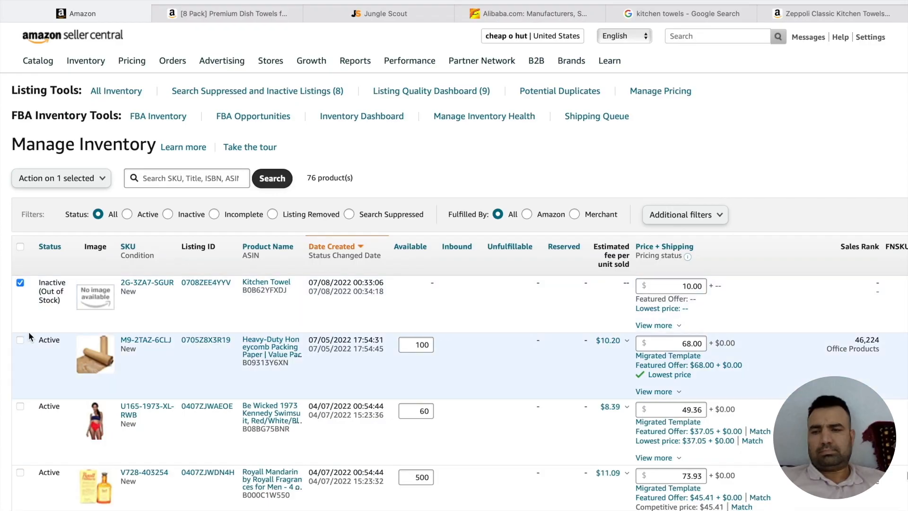
click(20, 339)
click(66, 182)
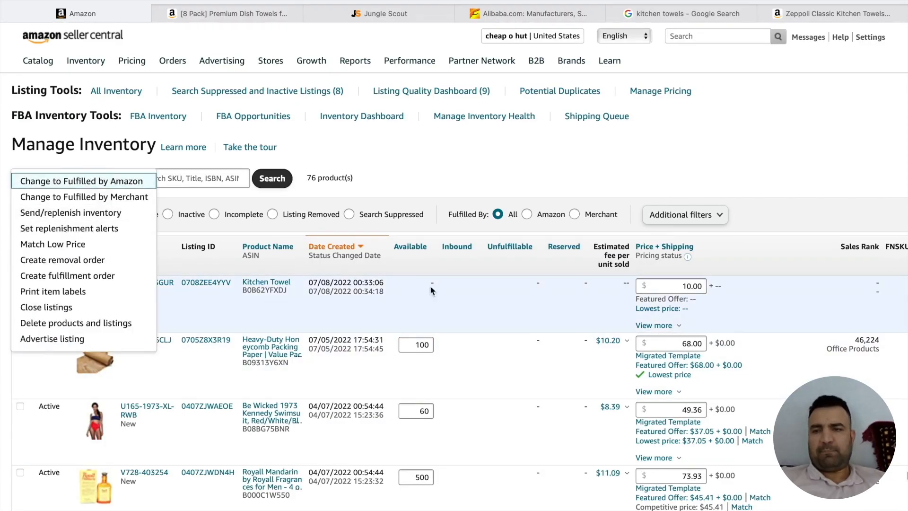
click(38, 386)
click(20, 340)
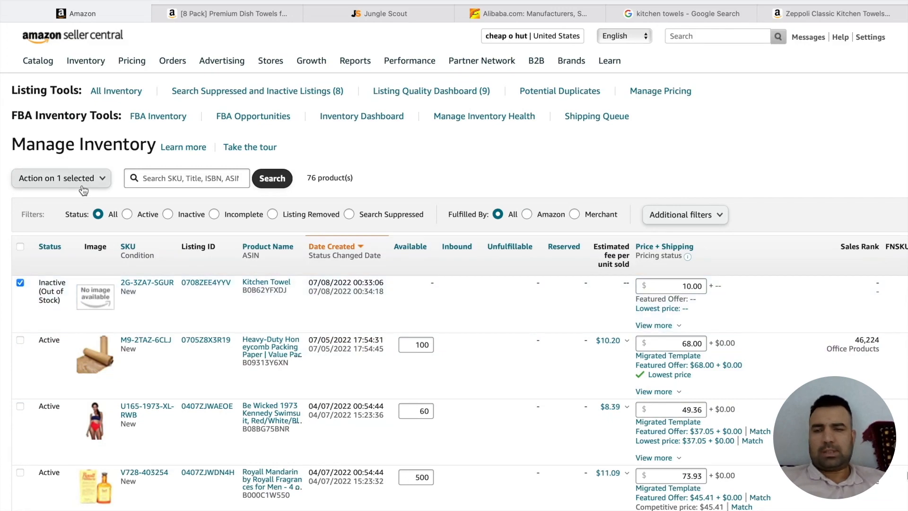
click(84, 185)
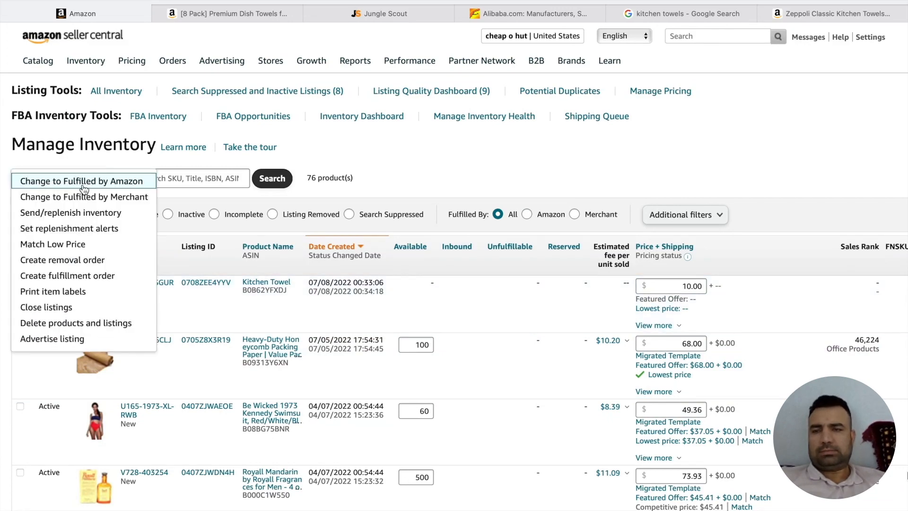
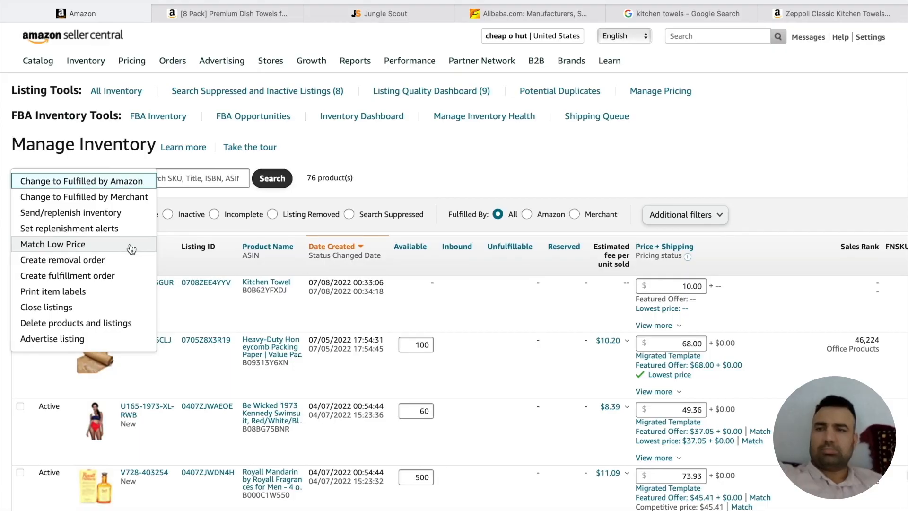
click(90, 219)
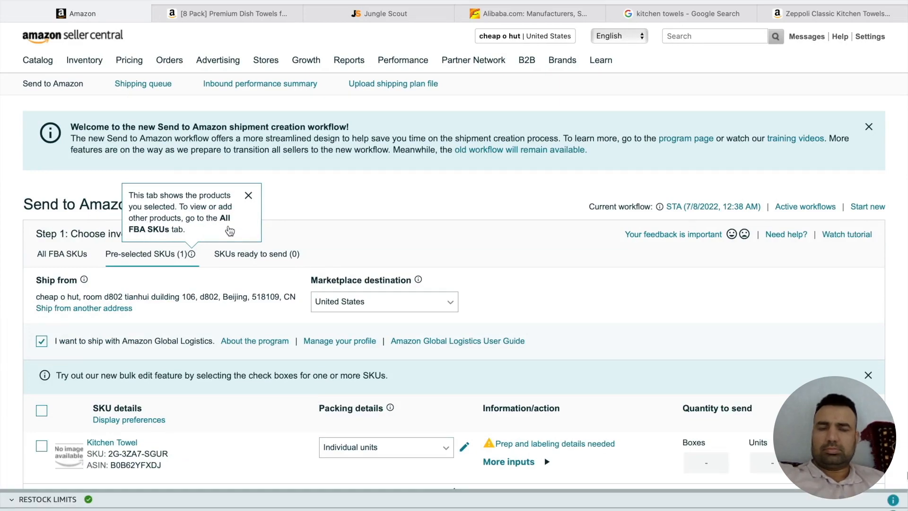
scroll(324, 255, down, 2)
scroll(322, 254, down, 2)
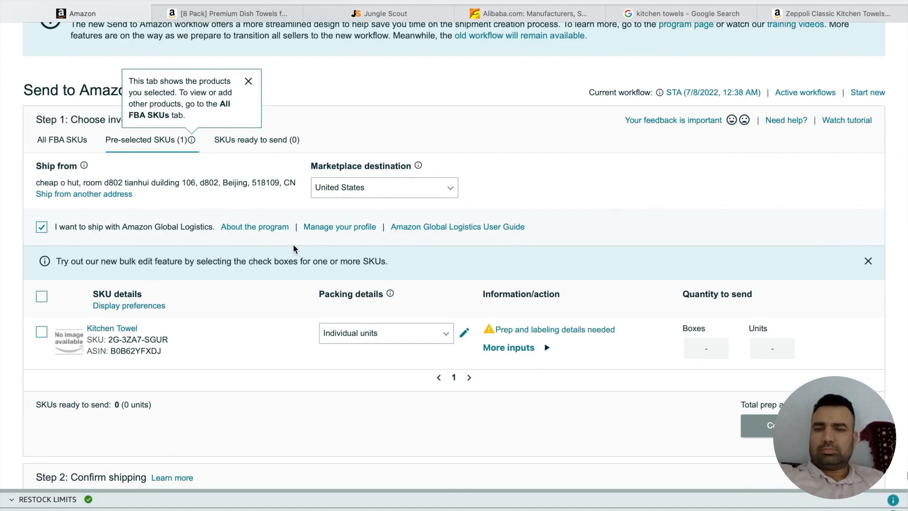
- Set the Kitchen Towel's prep category to No prep needed and try to save its individual-units packing details
scroll(295, 247, down, 1)
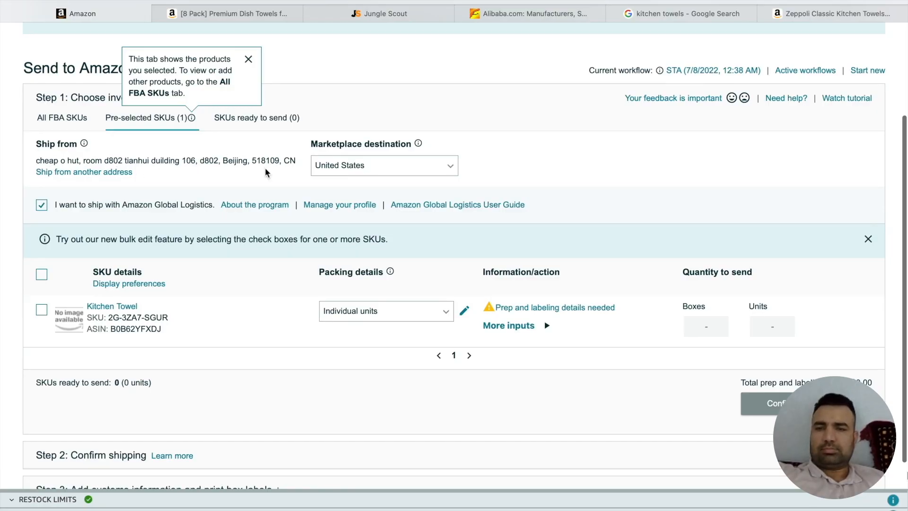
scroll(266, 172, down, 1)
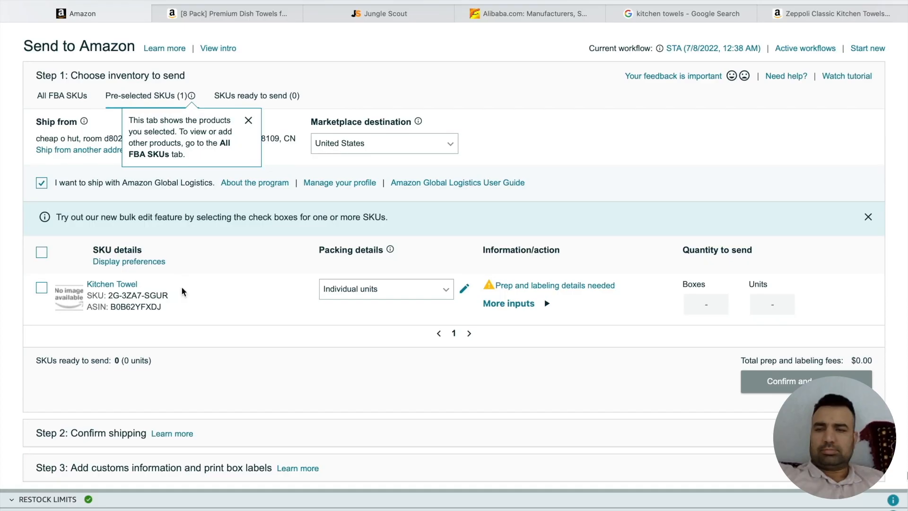
scroll(279, 305, down, 2)
click(411, 258)
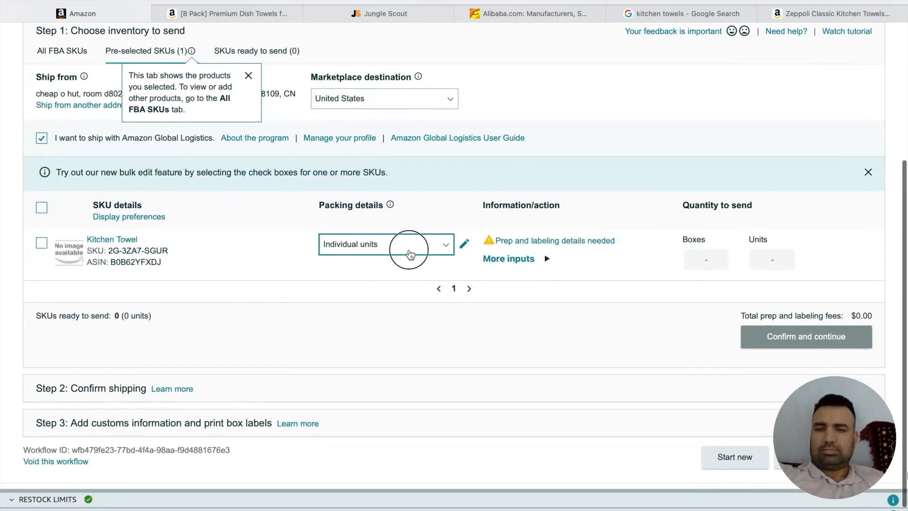
click(411, 254)
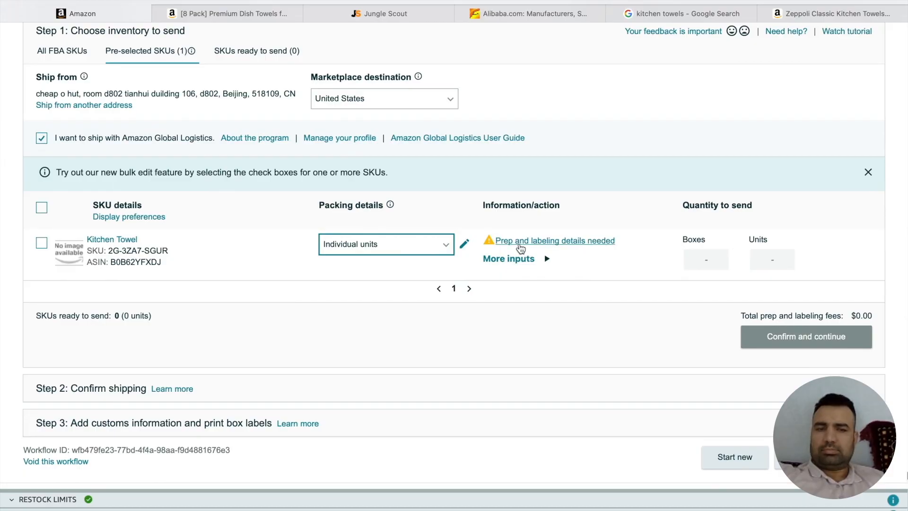
click(520, 244)
click(286, 201)
scroll(286, 201, down, 2)
scroll(285, 179, down, 5)
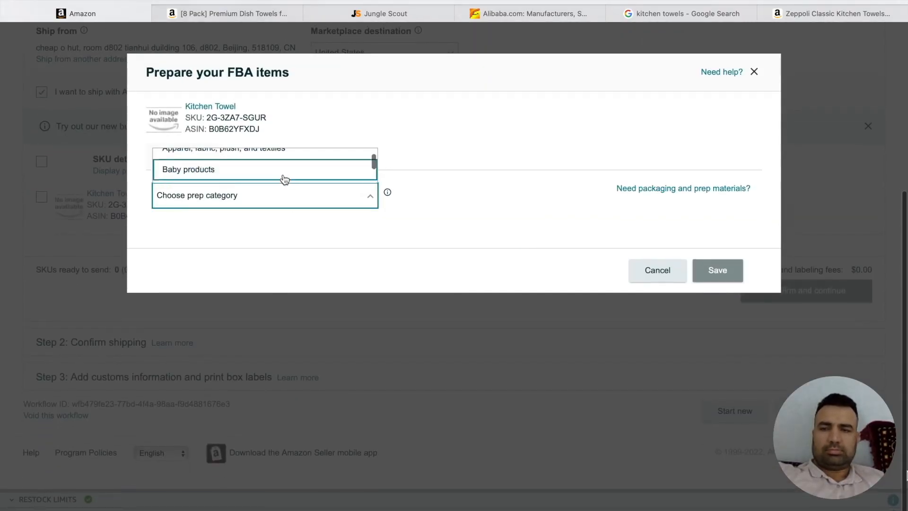
click(238, 172)
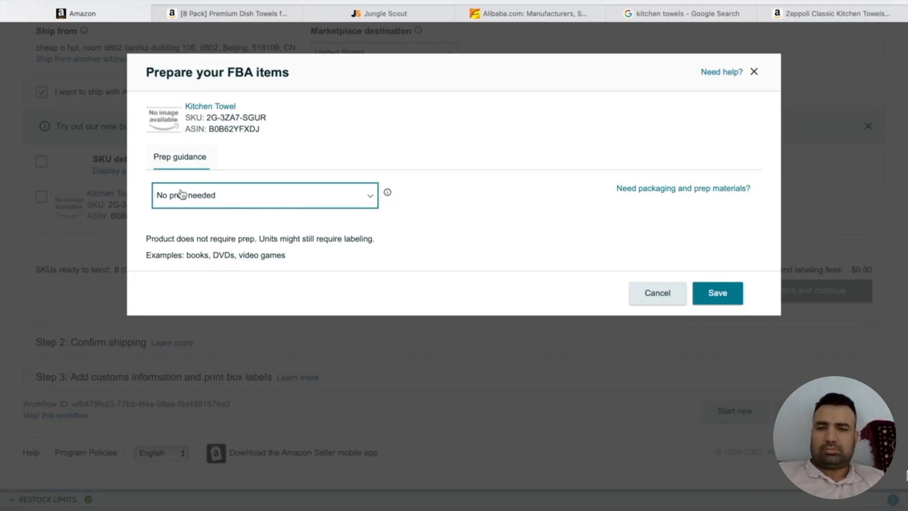
click(718, 303)
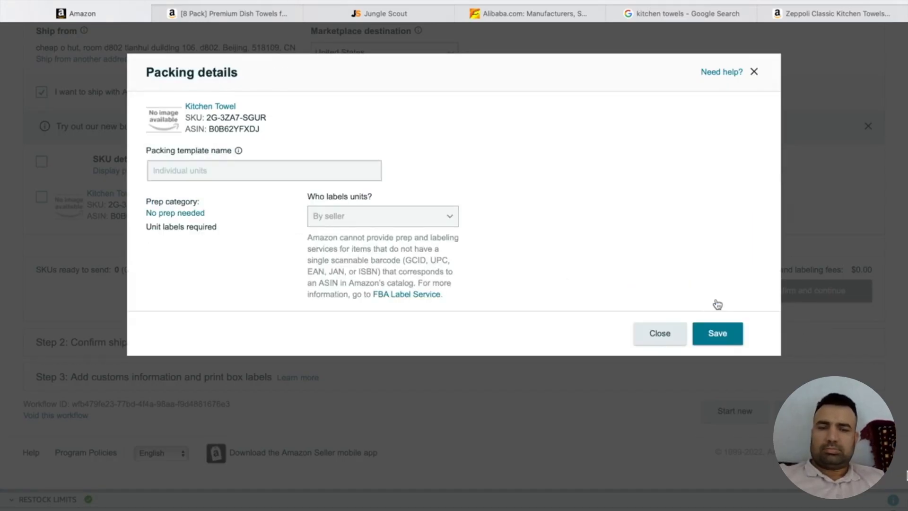
click(727, 329)
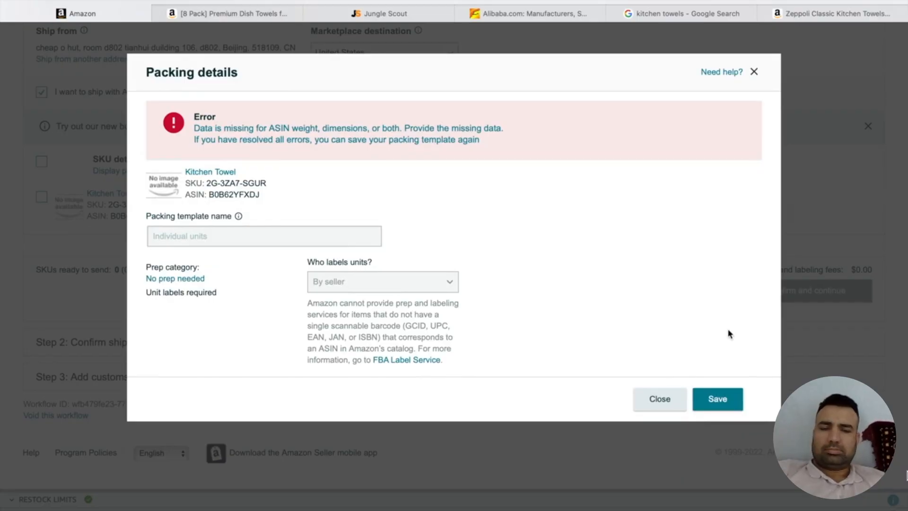
- Provide the missing Kitchen Towel package dimensions as 0.12 x 1 x 1 in
click(280, 132)
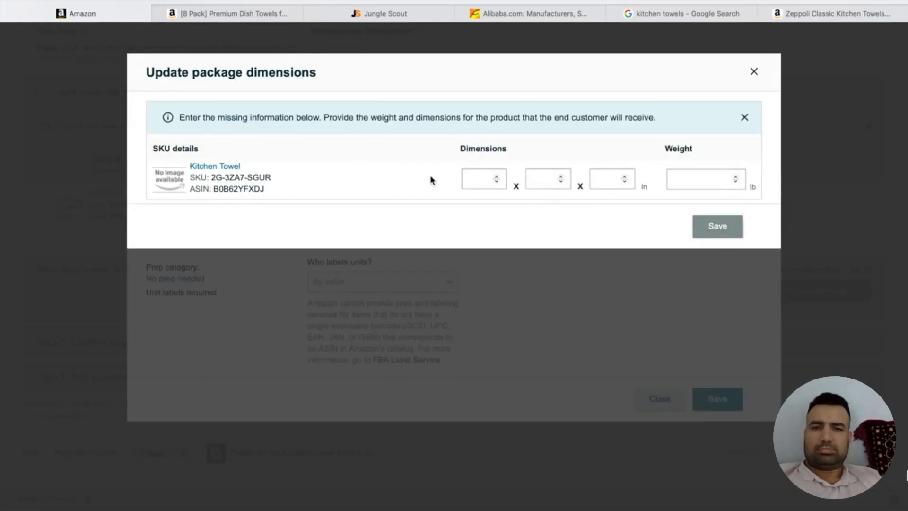
double_click(498, 176)
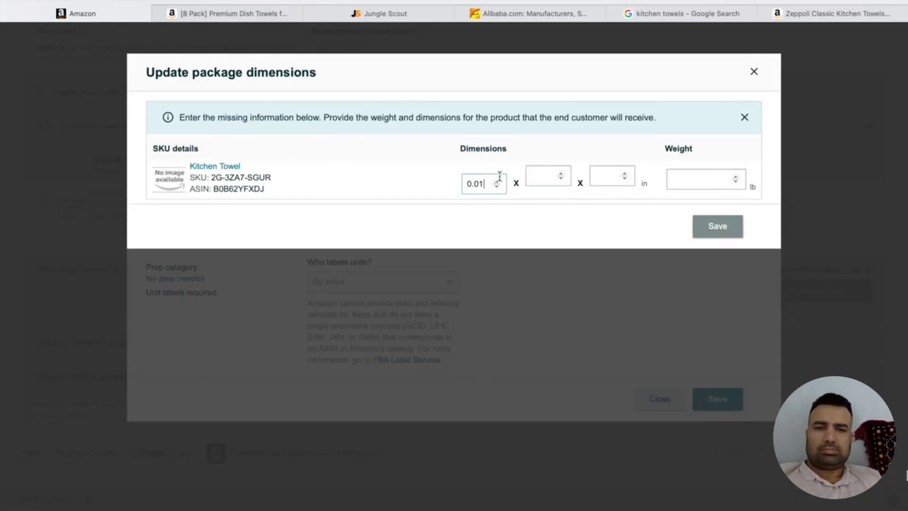
click(495, 182)
click(495, 183)
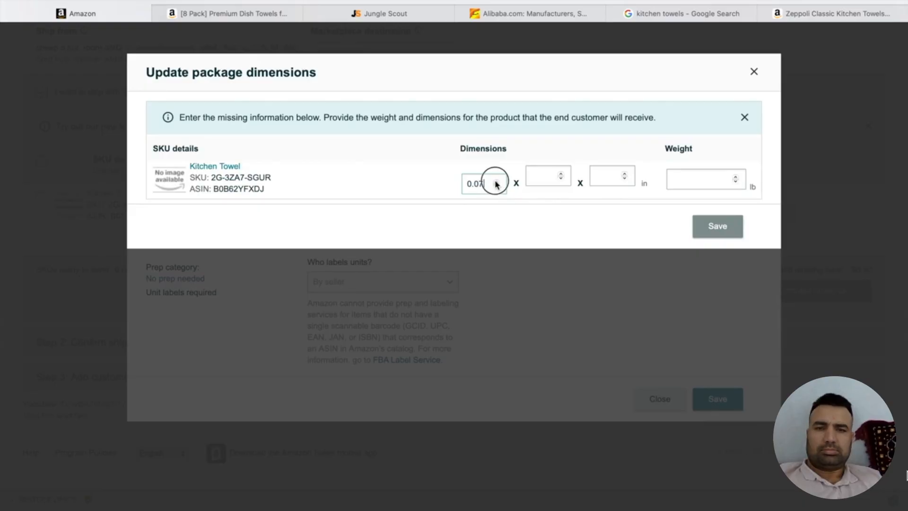
click(496, 183)
click(538, 175)
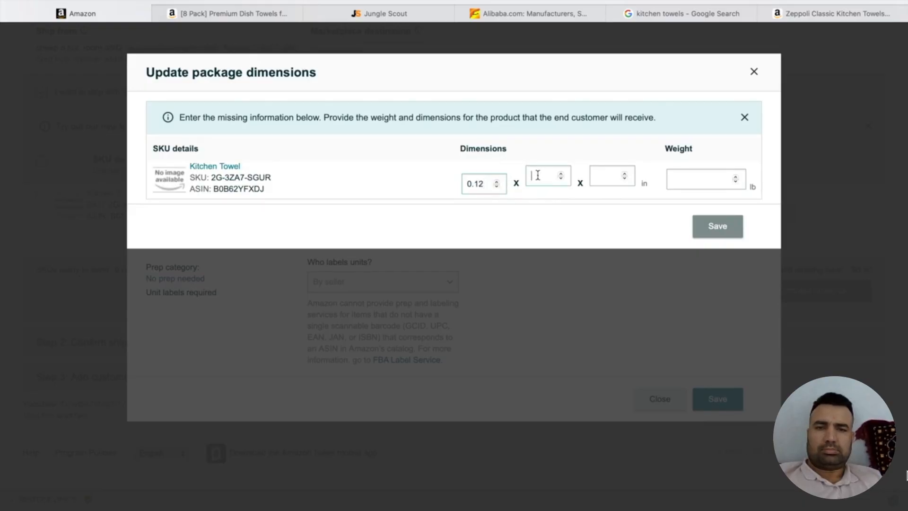
text(1)
click(594, 175)
text(1)
- Set the package weight to .6 lb, then save the package data and the packing details
click(704, 182)
text(1)
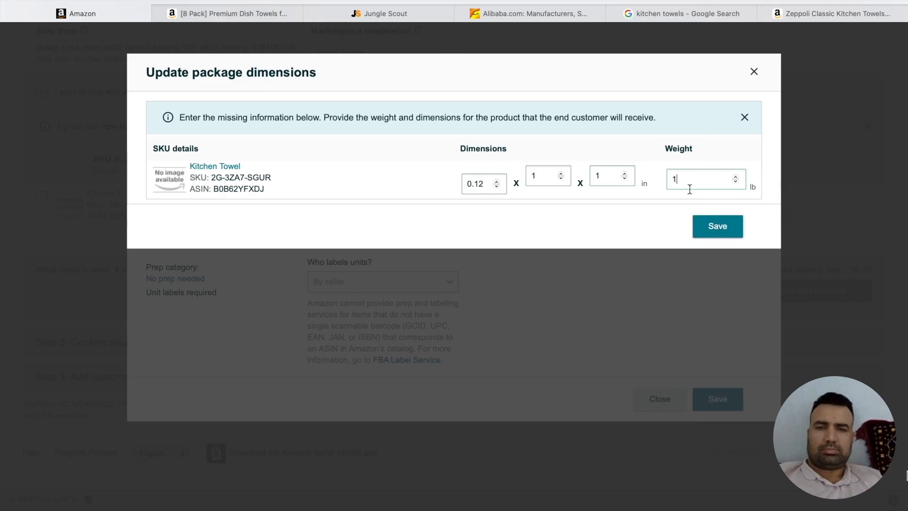
text(.6)
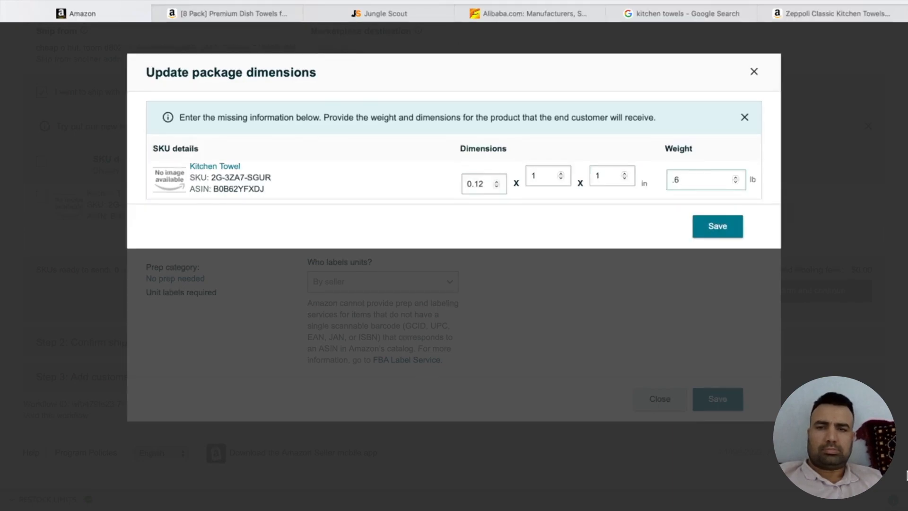
click(719, 227)
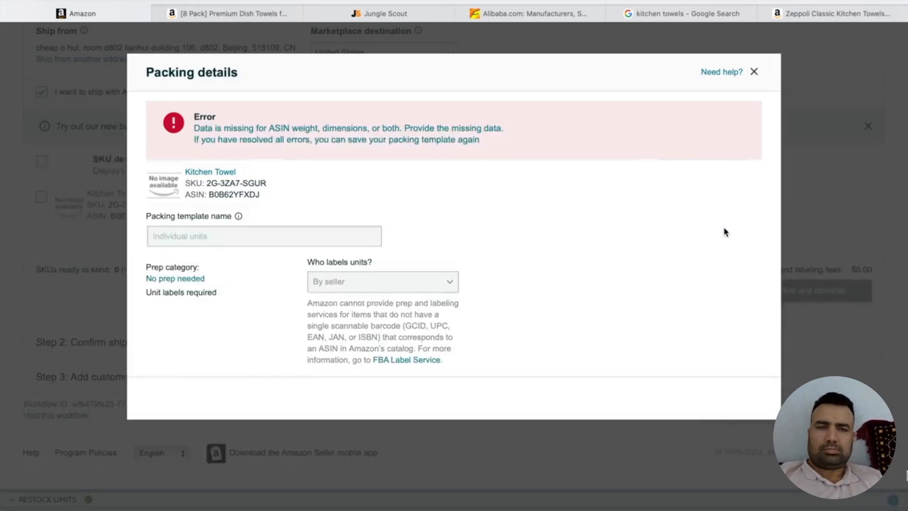
click(715, 410)
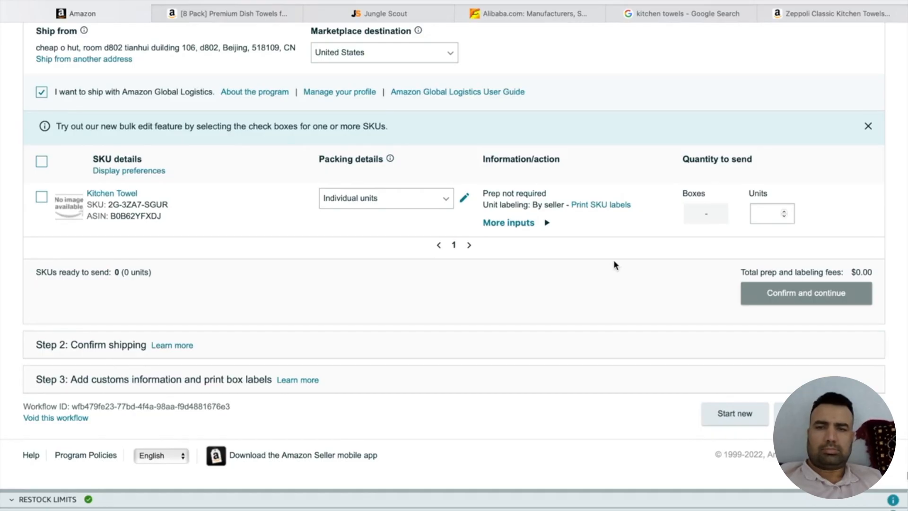
- Set the quantity of Kitchen Towel to send to 200 units and mark it ready to pack
scroll(594, 260, down, 1)
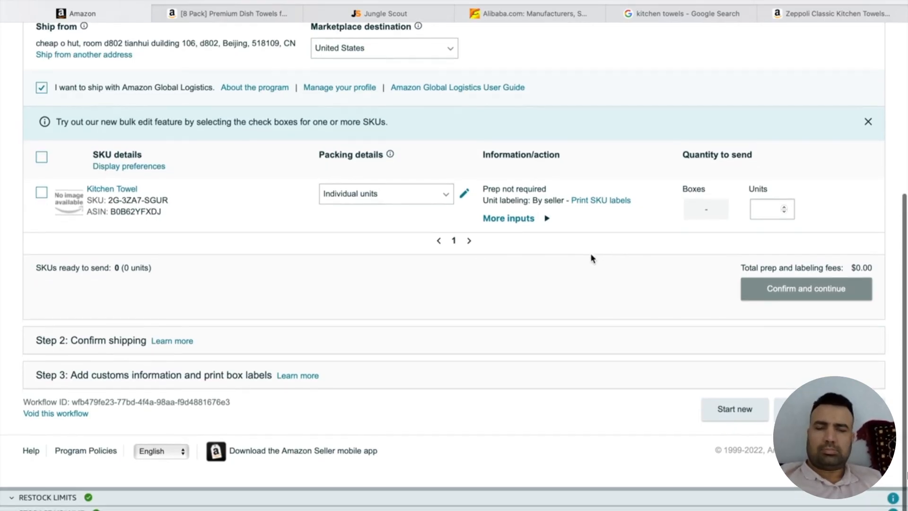
click(768, 211)
text(200)
click(776, 233)
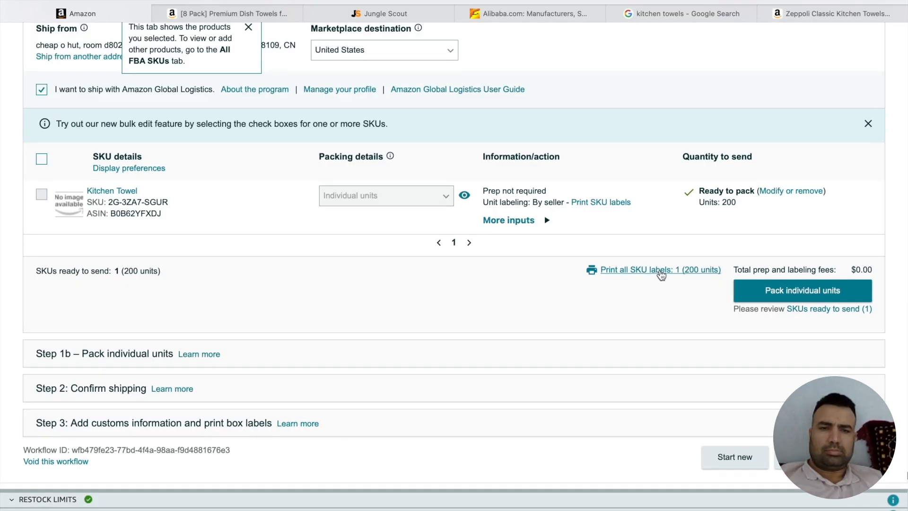
- Print 200 Kitchen Towel SKU labels in the 30-up US Letter format and open the downloaded Labels.pdf
click(660, 270)
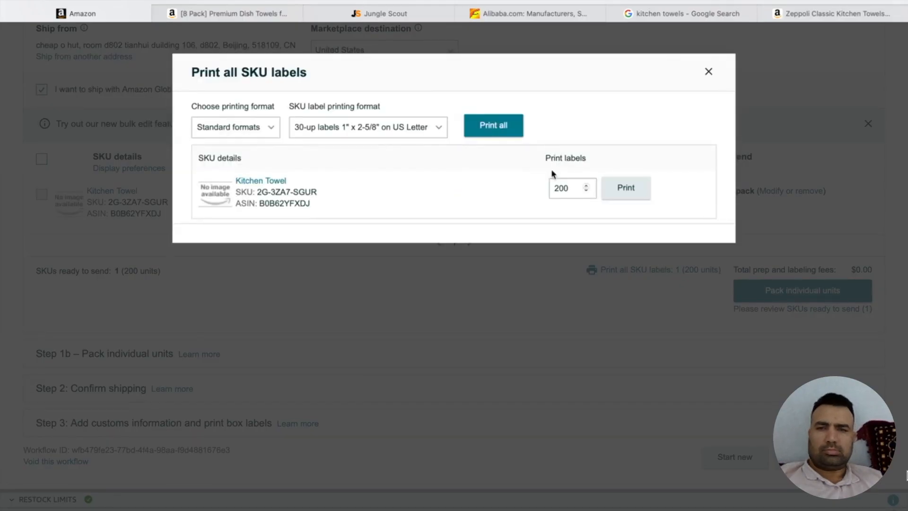
click(624, 199)
scroll(656, 342, up, 1)
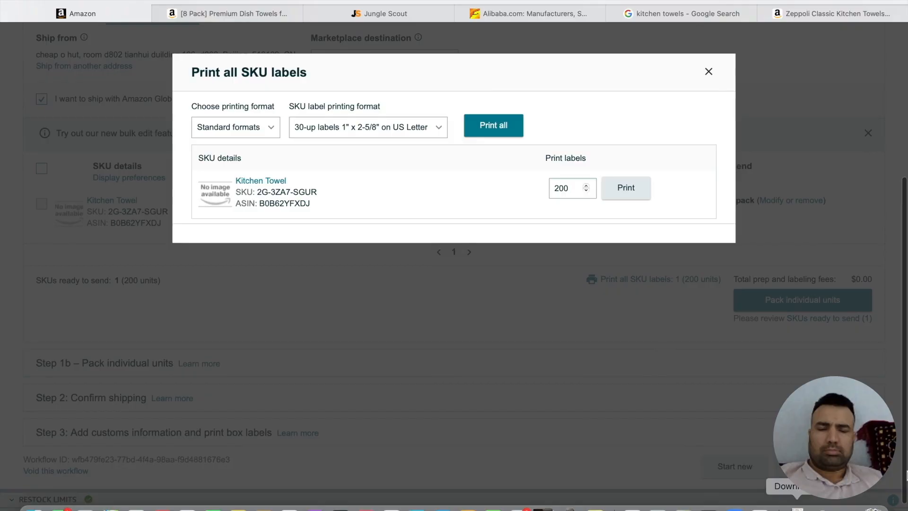
click(798, 507)
click(802, 386)
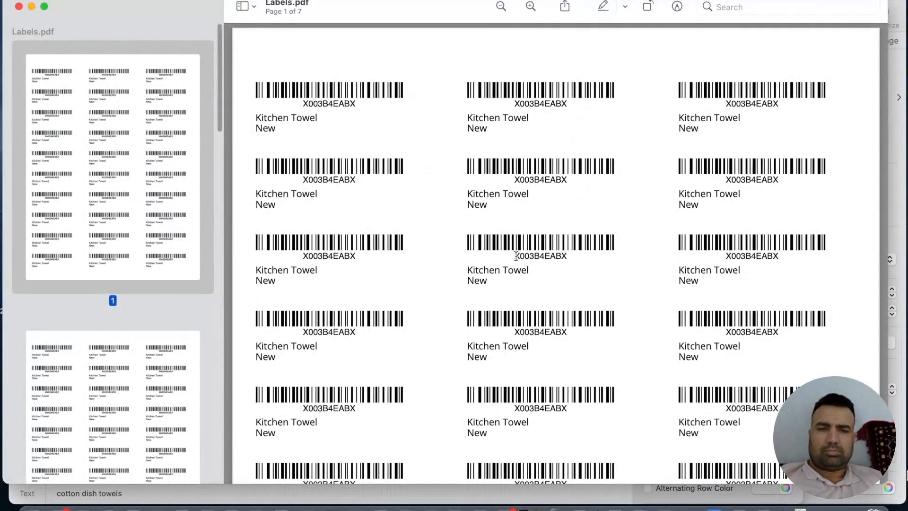
- Look through the barcode label pages in Labels.pdf, close the file, and return to the shipment page in the browser
scroll(447, 244, down, 10)
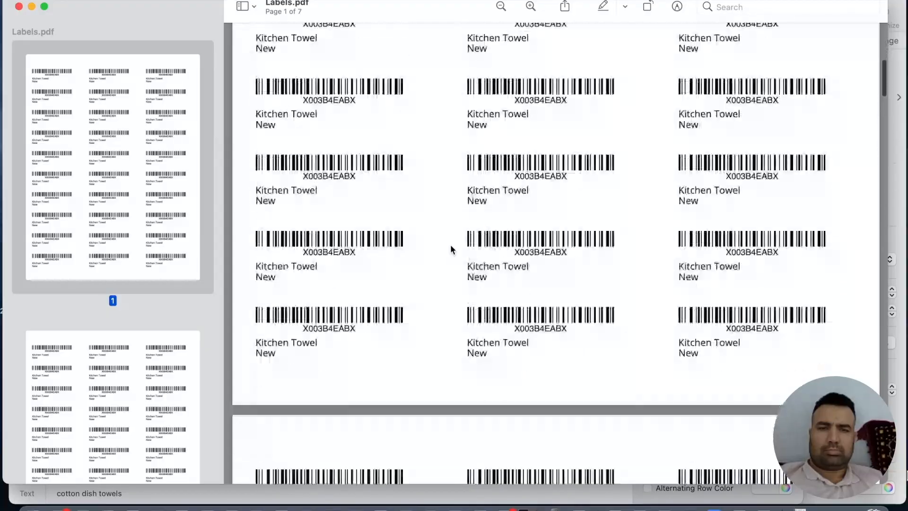
scroll(450, 244, down, 20)
scroll(437, 245, down, 20)
scroll(440, 245, down, 2)
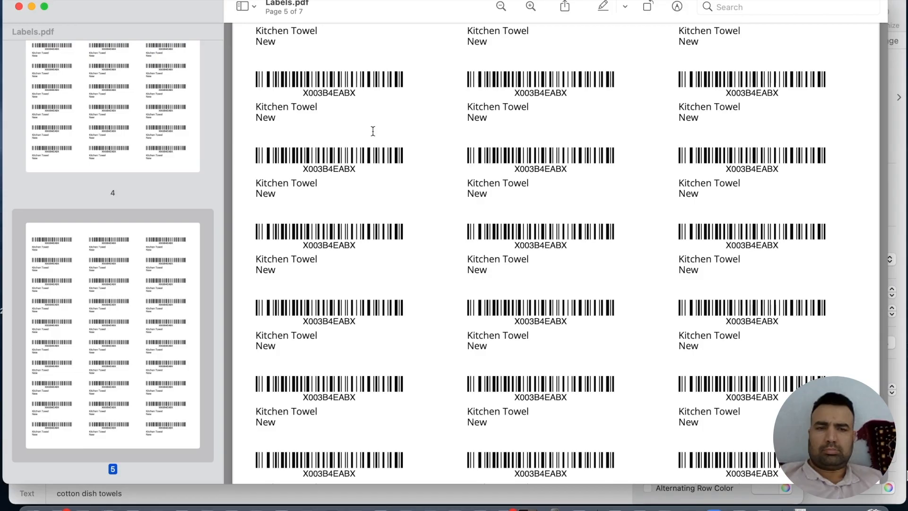
mouse_move(46, 8)
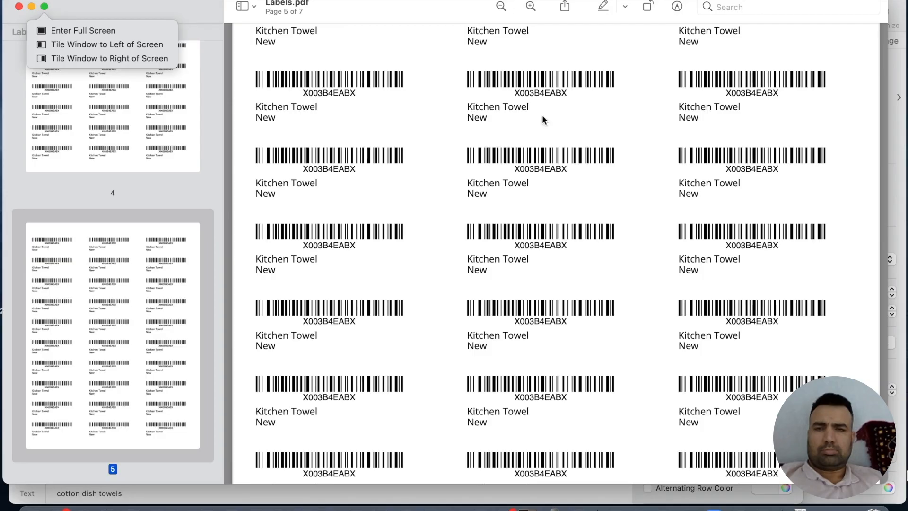
click(18, 6)
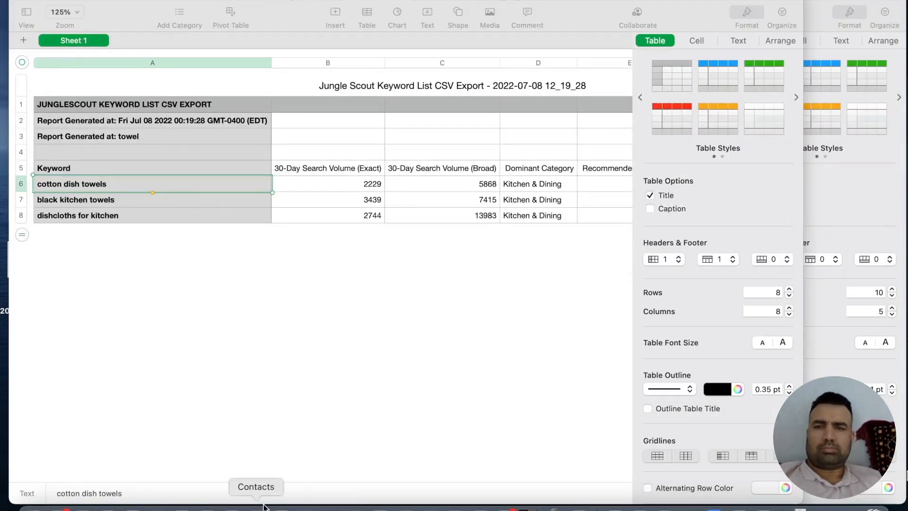
click(280, 506)
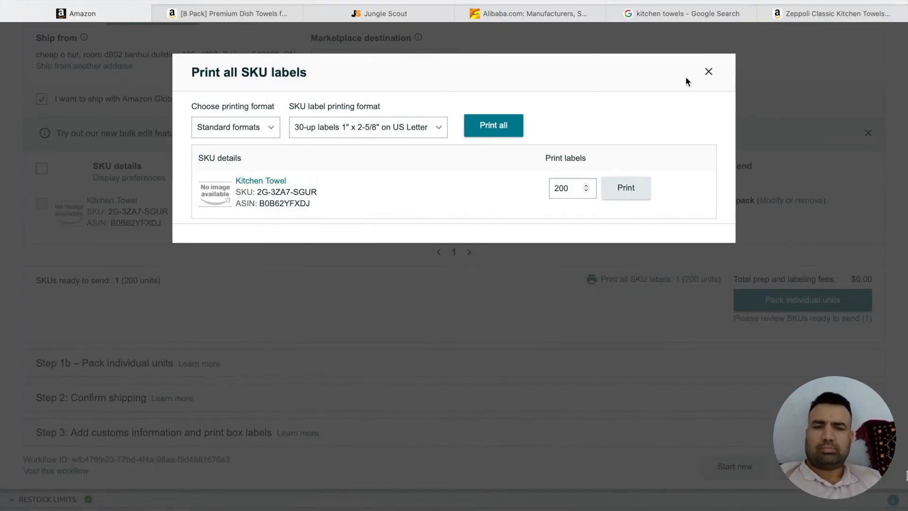
click(708, 71)
- Proceed to packing individual units and confirm that everything will fit into one box
scroll(561, 181, down, 2)
scroll(562, 182, down, 1)
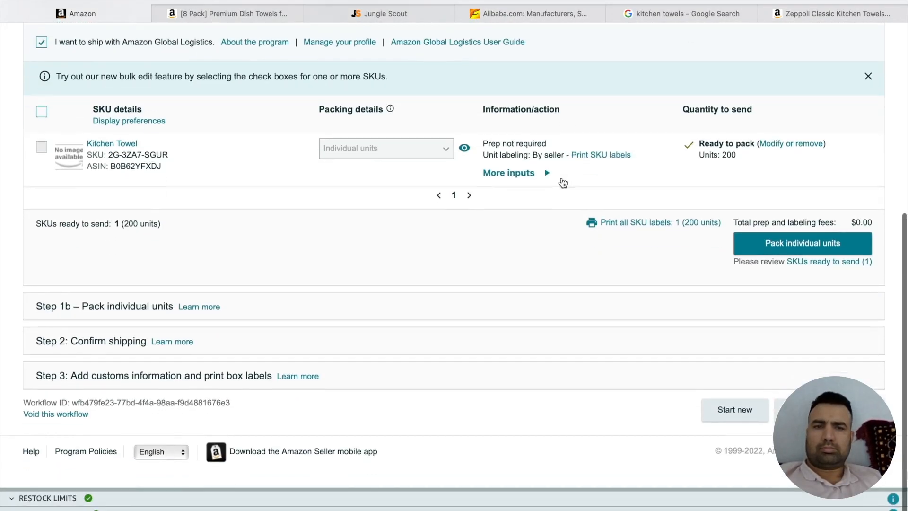
click(739, 249)
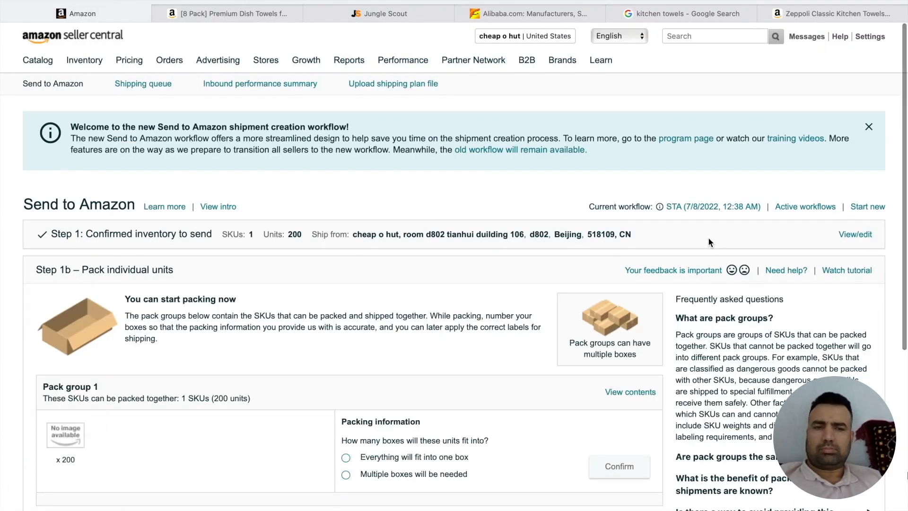
scroll(708, 237, down, 3)
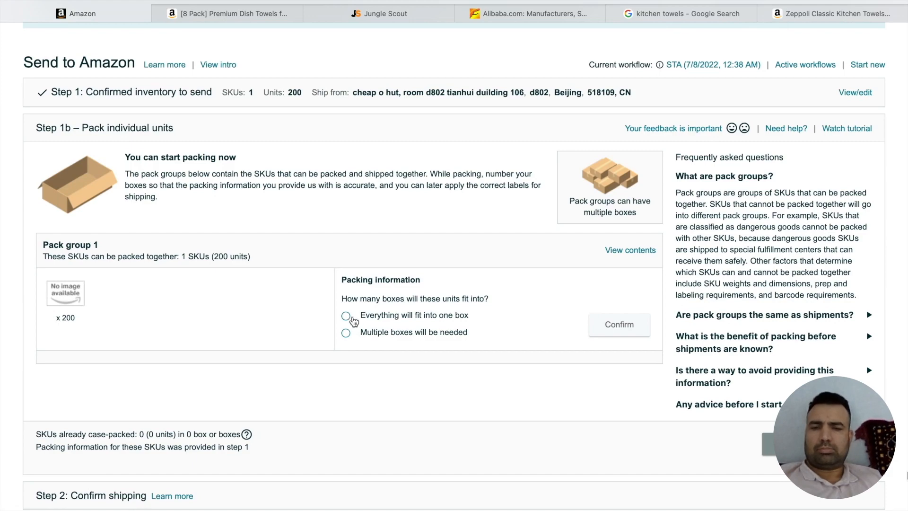
click(346, 317)
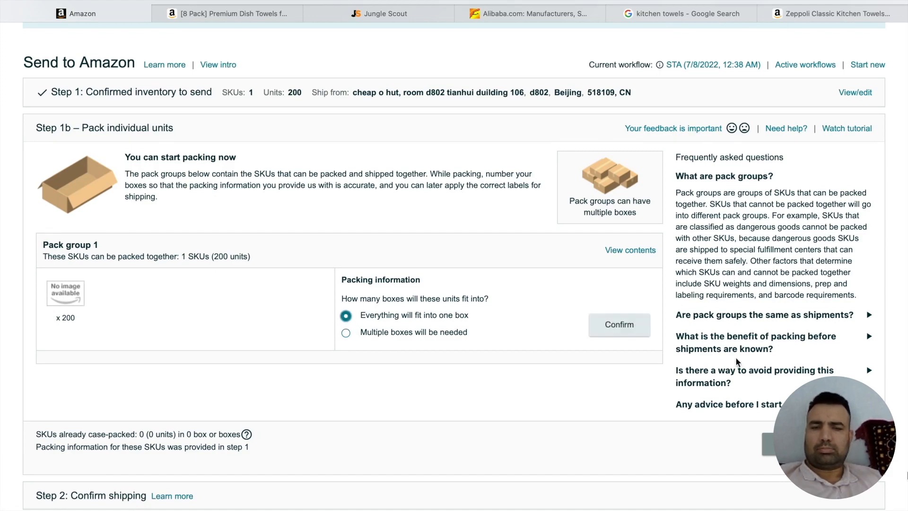
click(619, 326)
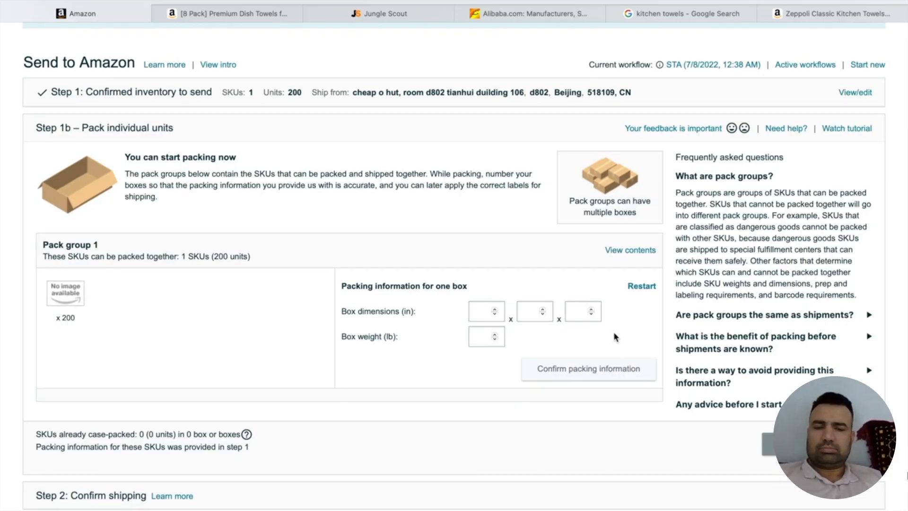
- Enter box dimensions of 10 x 10 x 19 in and a weight of 20 lb, and confirm the packing information
click(473, 313)
text(19)
key(BackSpace)
text(0)
click(529, 310)
click(582, 310)
text(1)
click(477, 336)
text(120)
click(573, 378)
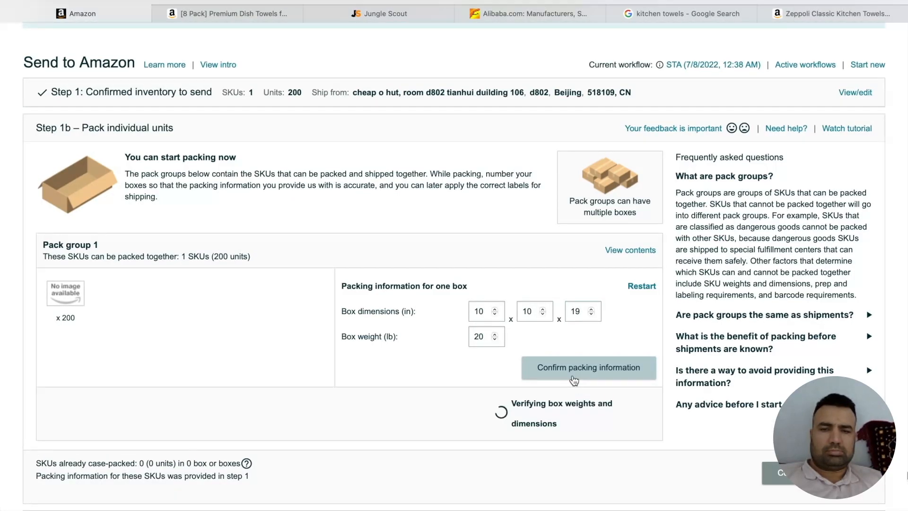
- Confirm the pack group and continue to the shipping step, viewing the shipment contents and shipping modes
scroll(564, 381, down, 3)
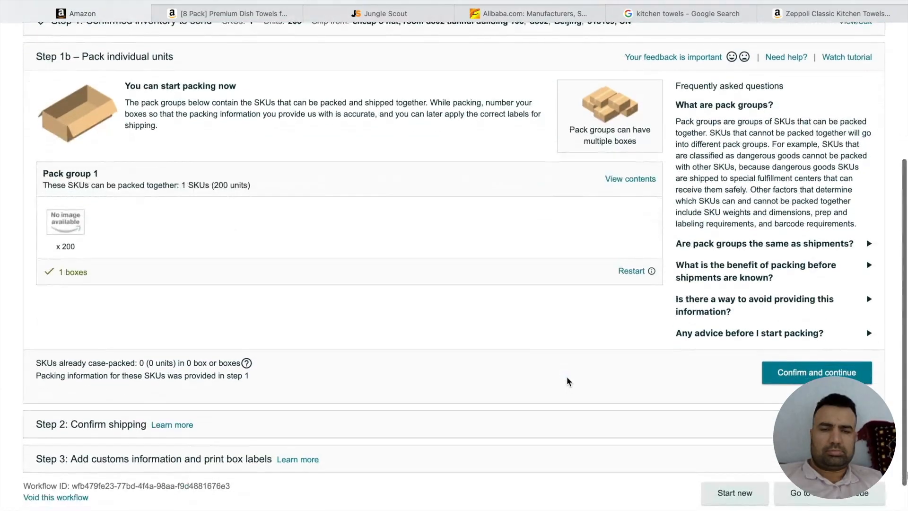
click(807, 376)
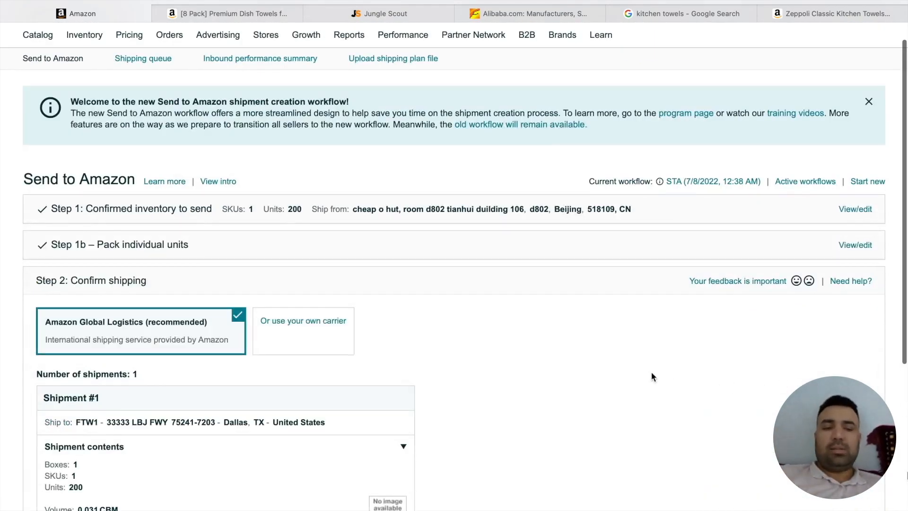
scroll(651, 375, down, 4)
scroll(650, 375, down, 3)
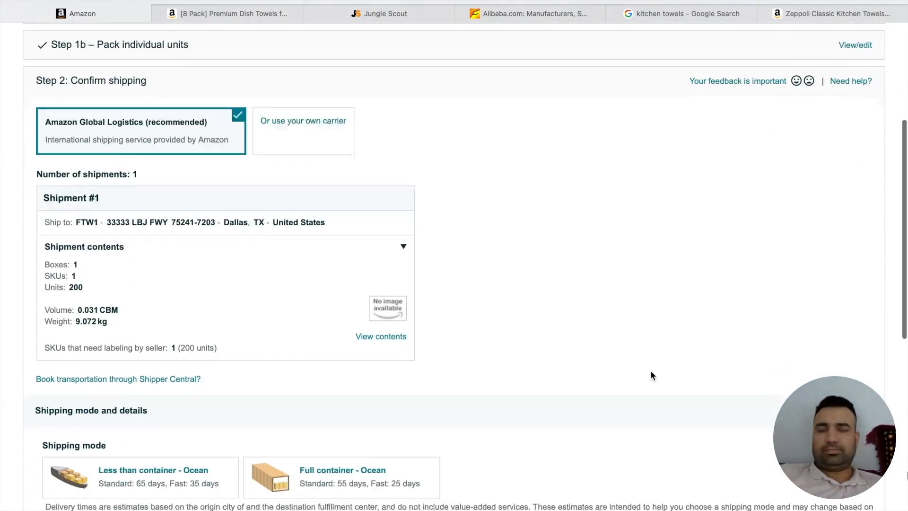
- Review the shipment contents and shipping details, and choose Less than container - Ocean as the shipping mode
scroll(651, 375, down, 1)
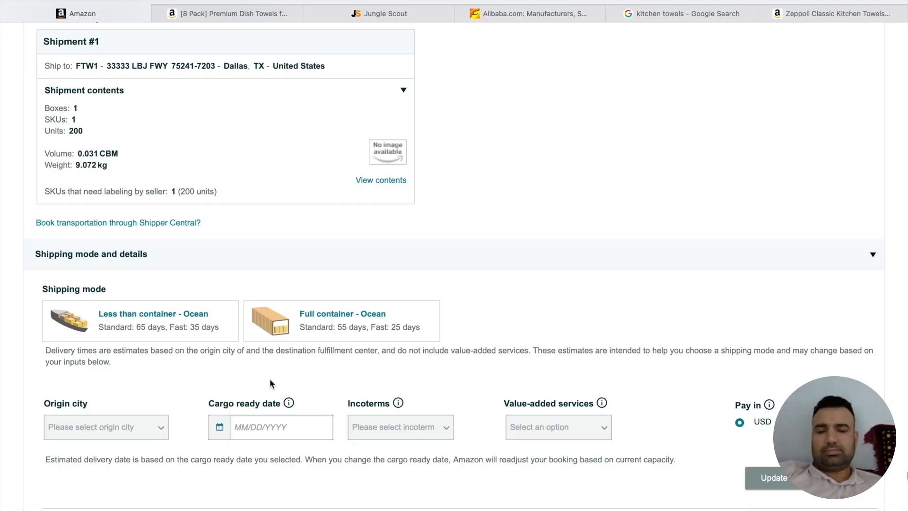
click(95, 416)
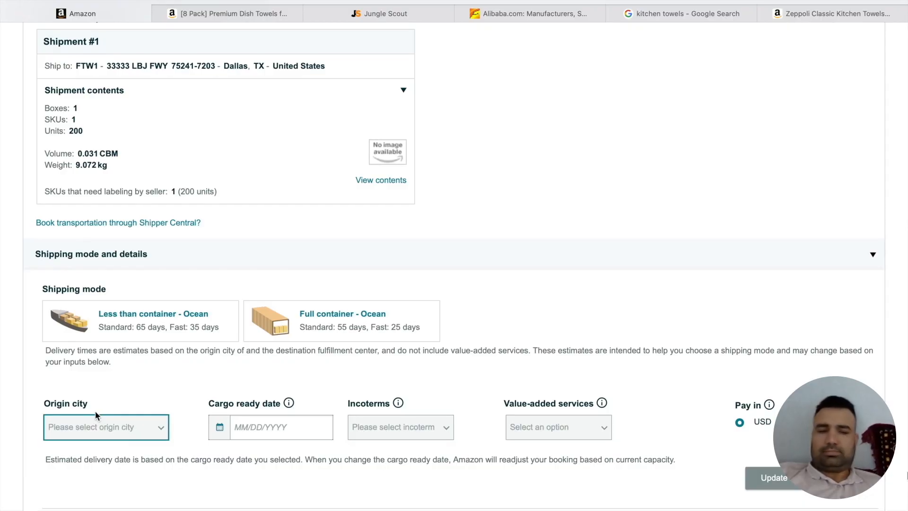
scroll(259, 408, up, 5)
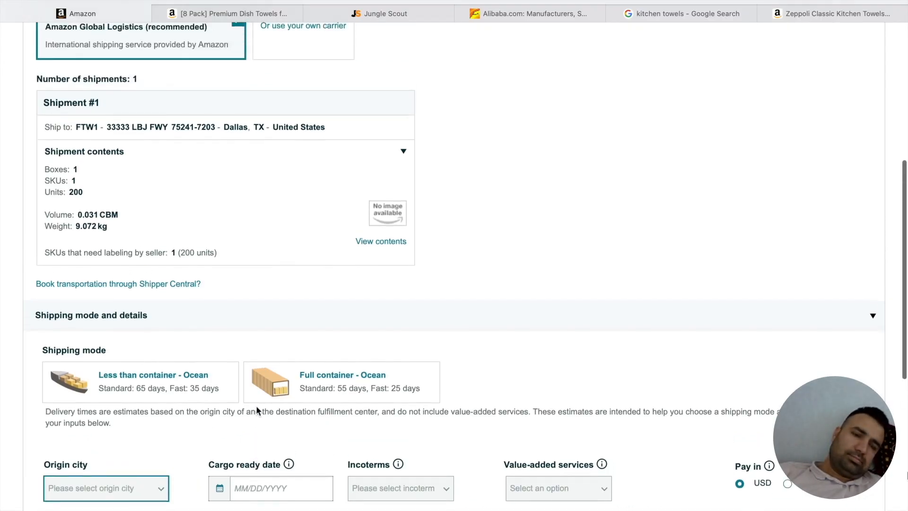
scroll(257, 411, up, 1)
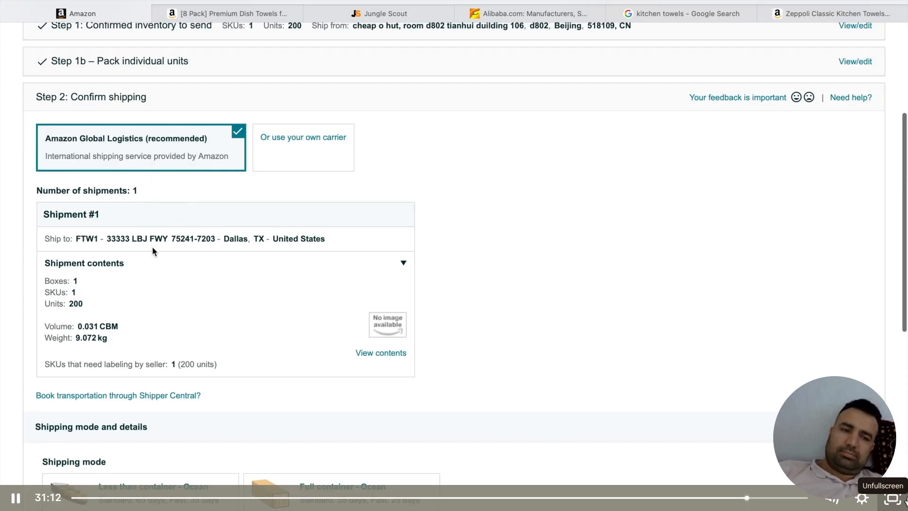
scroll(153, 251, down, 2)
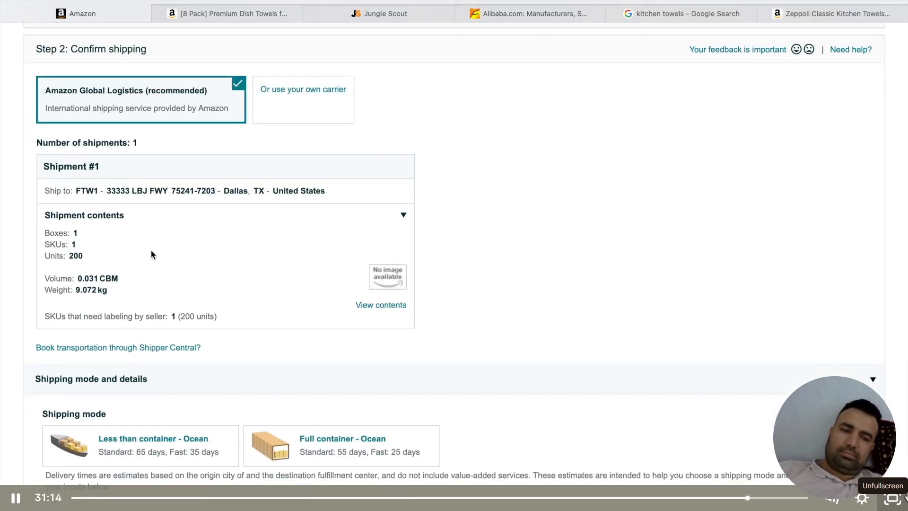
scroll(152, 250, down, 3)
scroll(155, 257, down, 2)
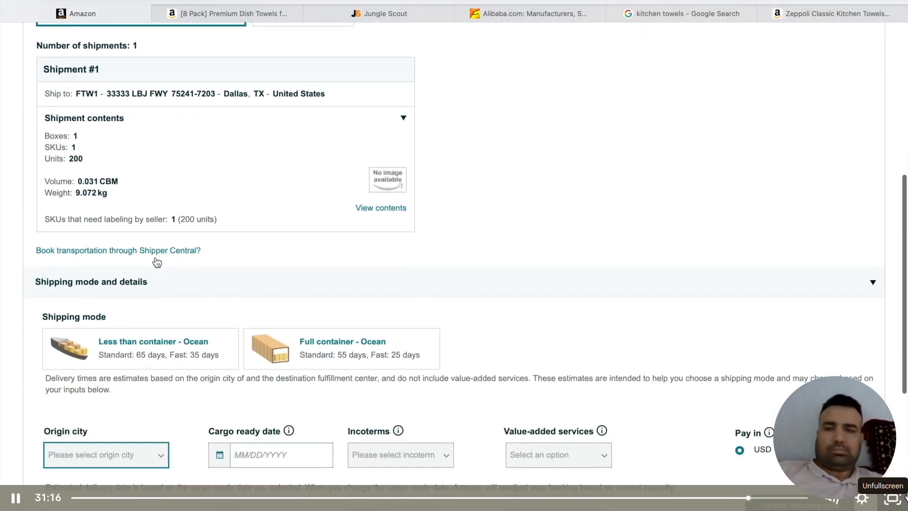
scroll(157, 263, down, 3)
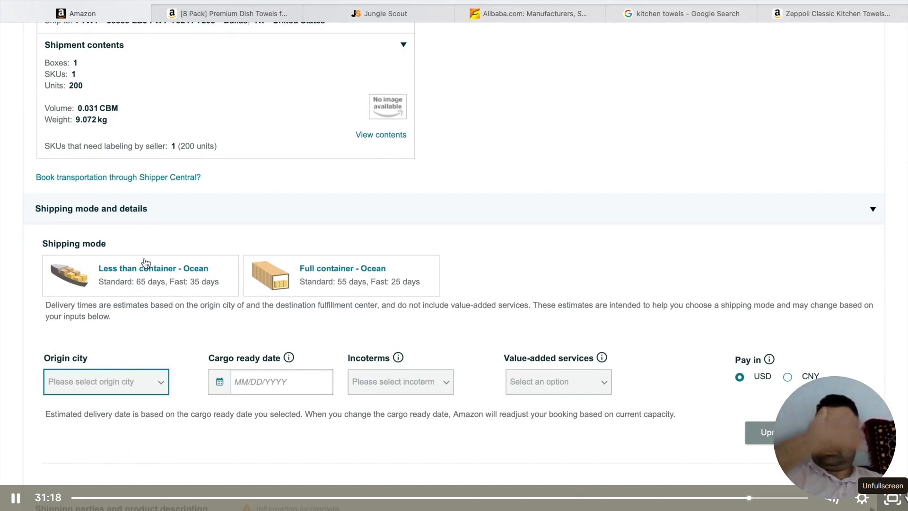
click(103, 284)
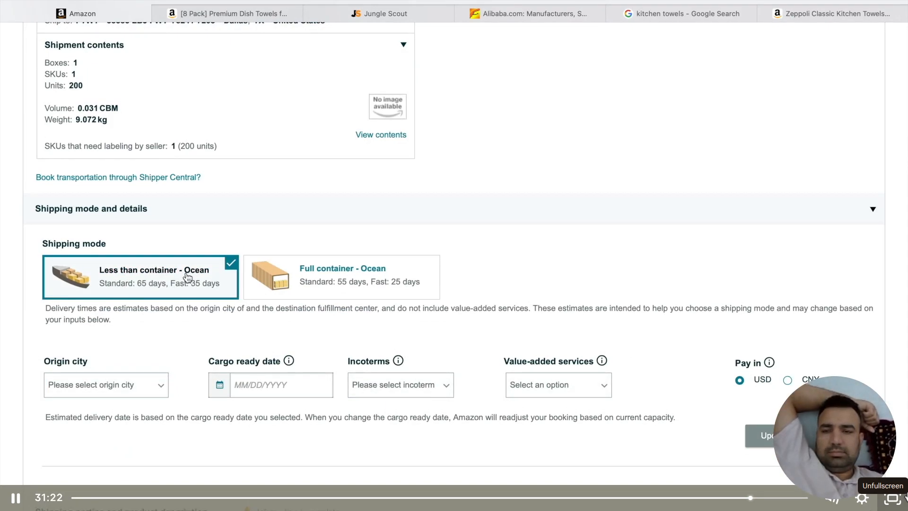
scroll(187, 276, down, 6)
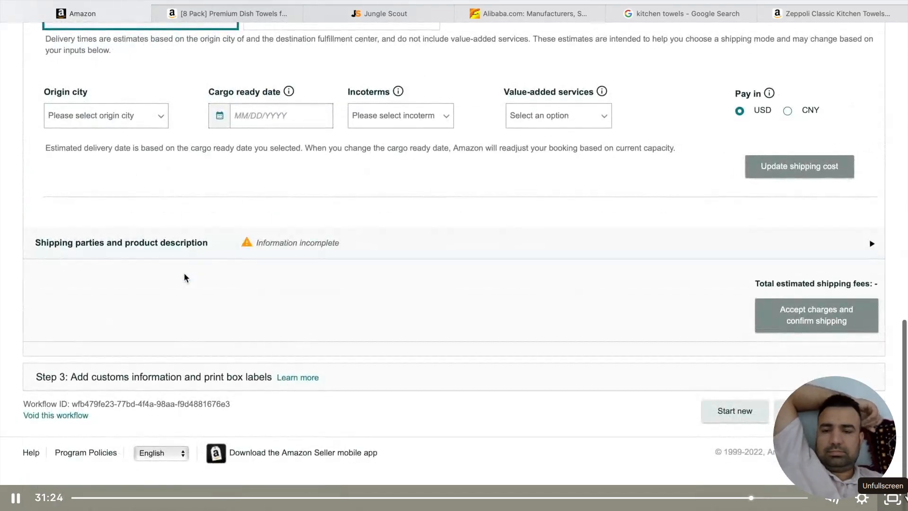
- Print the box label for Shipment #1 in the 3-1/3" X 4" (US Letter) format and look over the label page
scroll(184, 274, up, 9)
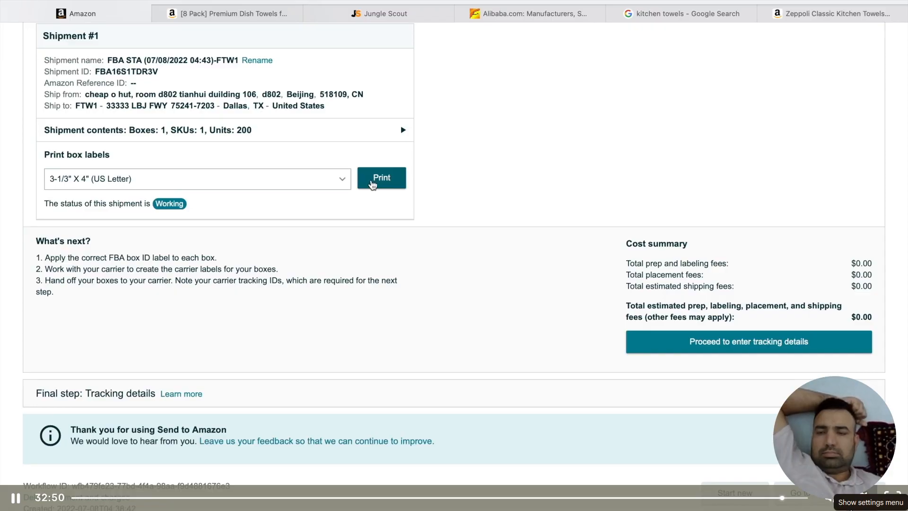
click(371, 184)
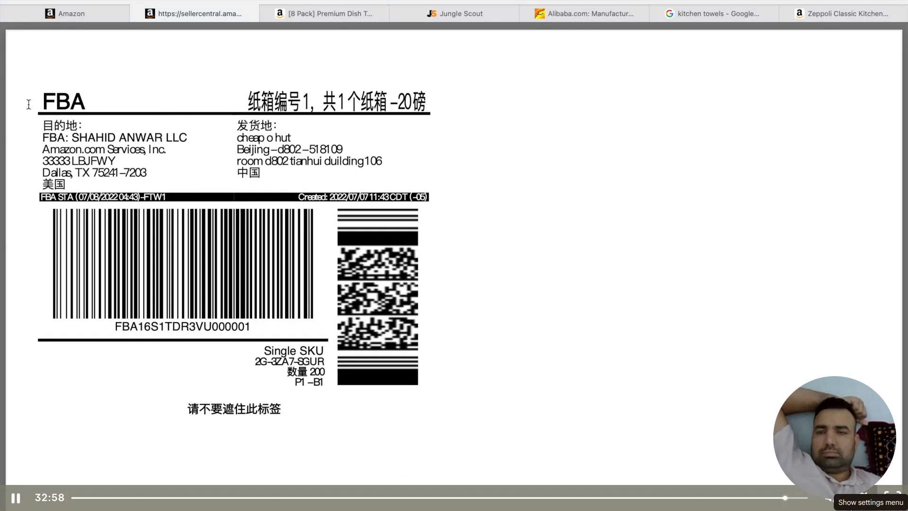
click(131, 168)
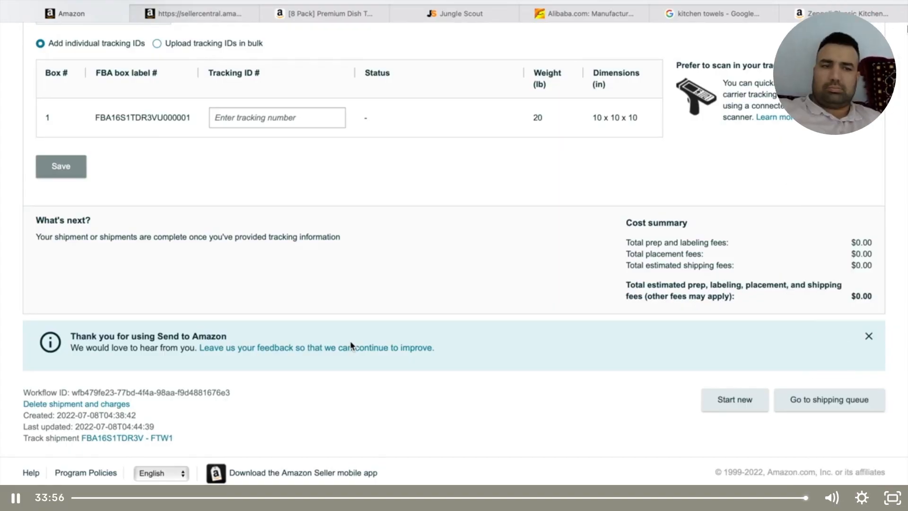
- Pause the lesson video and leave full screen to return to the course page
click(687, 402)
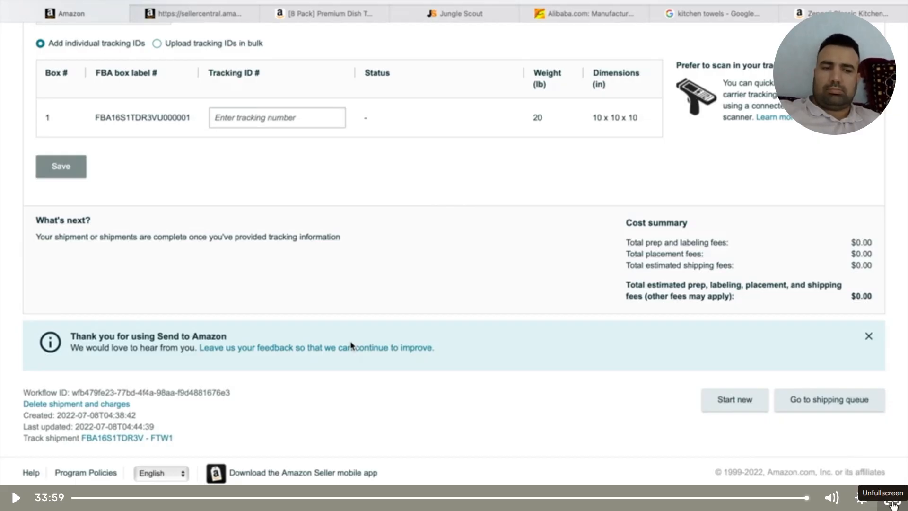
click(893, 503)
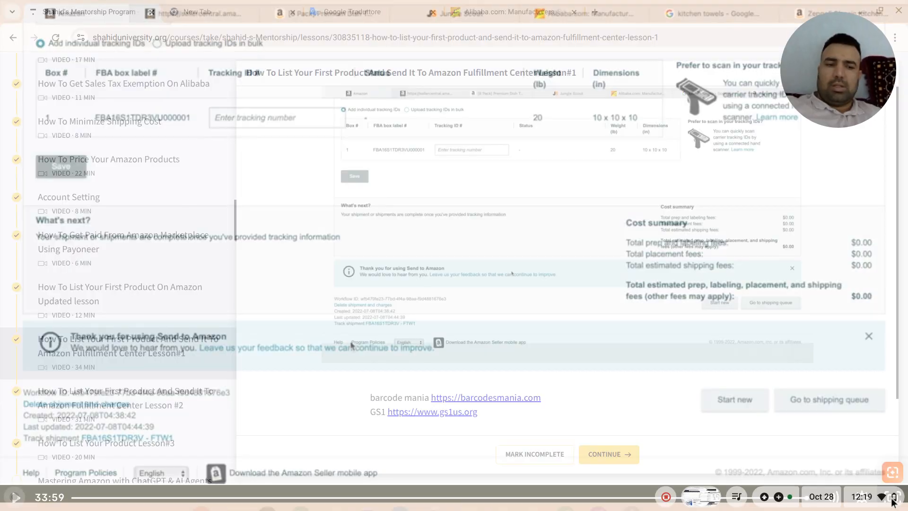